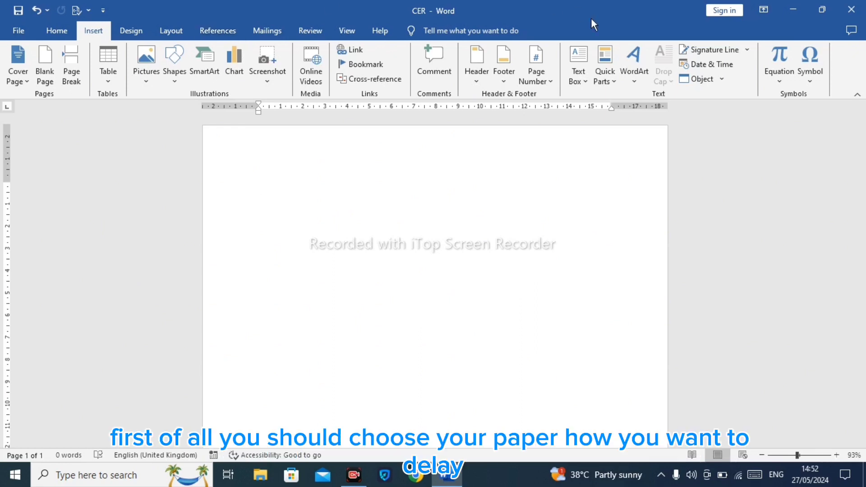
Step: Set the page orientation to Landscape
mouse_move(862, 131)
mouse_down()
mouse_move(862, 192)
mouse_move(862, 138)
mouse_up()
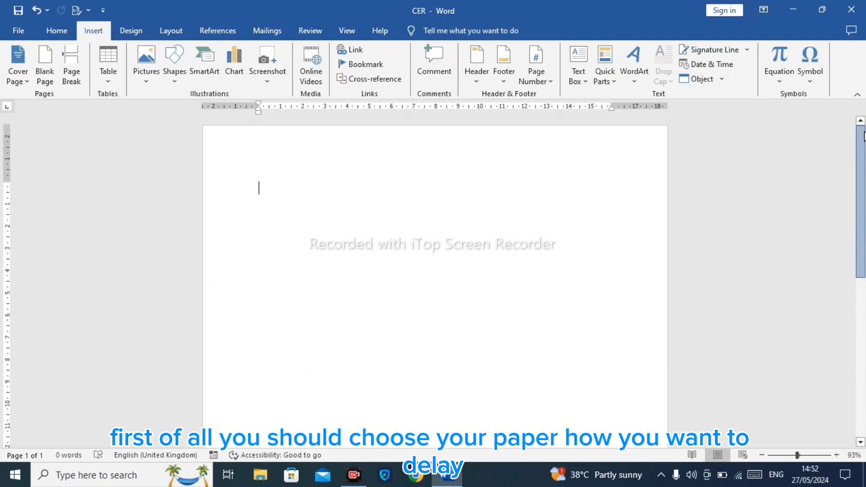
click(180, 28)
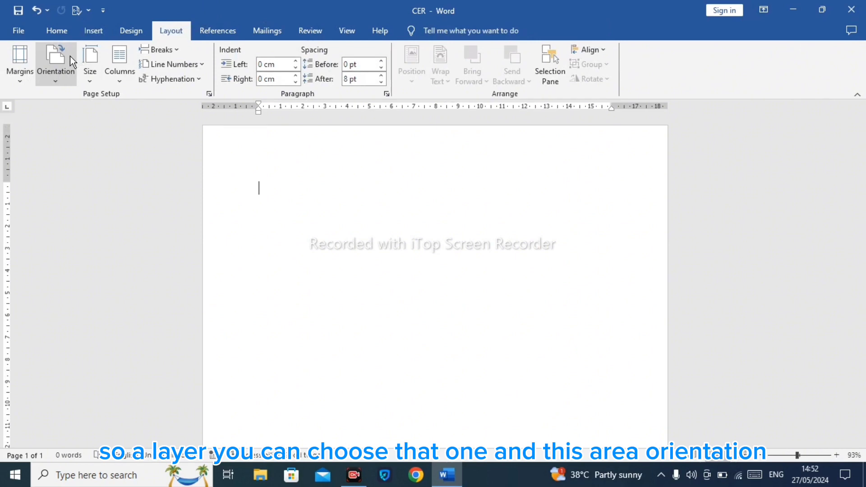
click(72, 61)
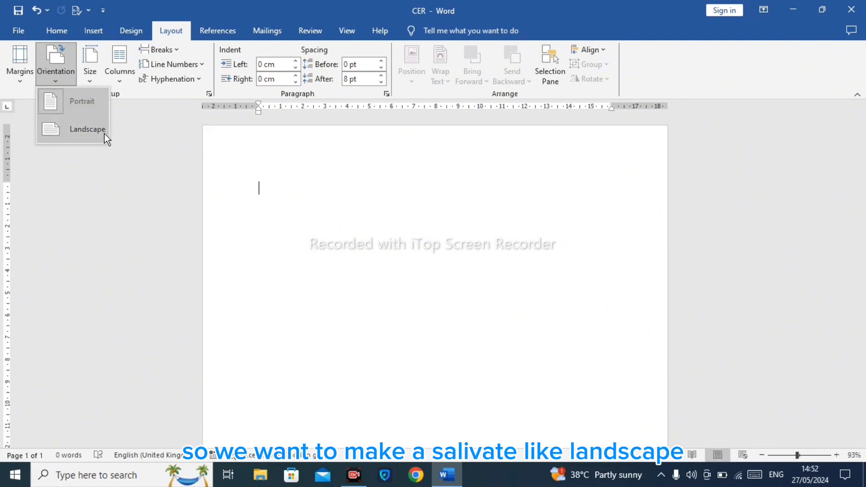
click(88, 129)
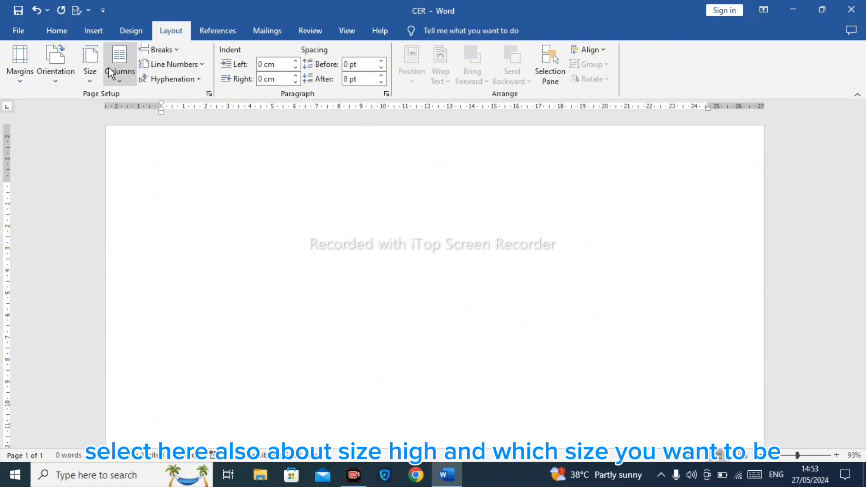
Step: Set the paper size to A4
click(90, 66)
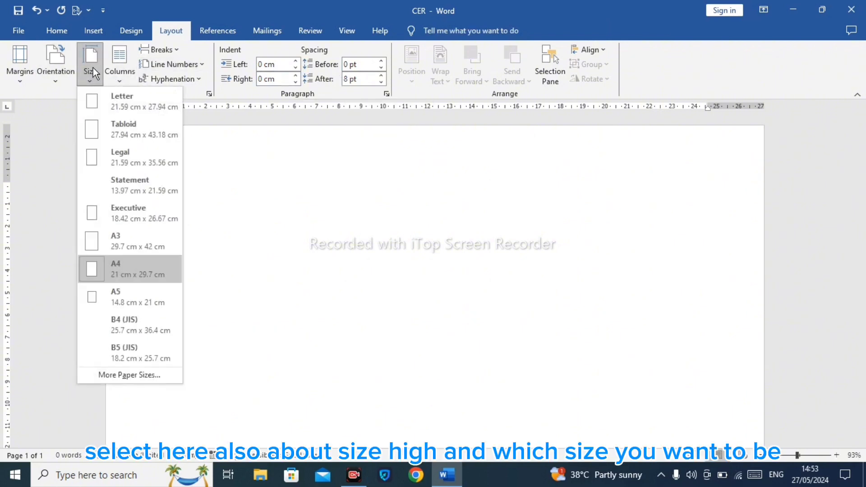
click(137, 267)
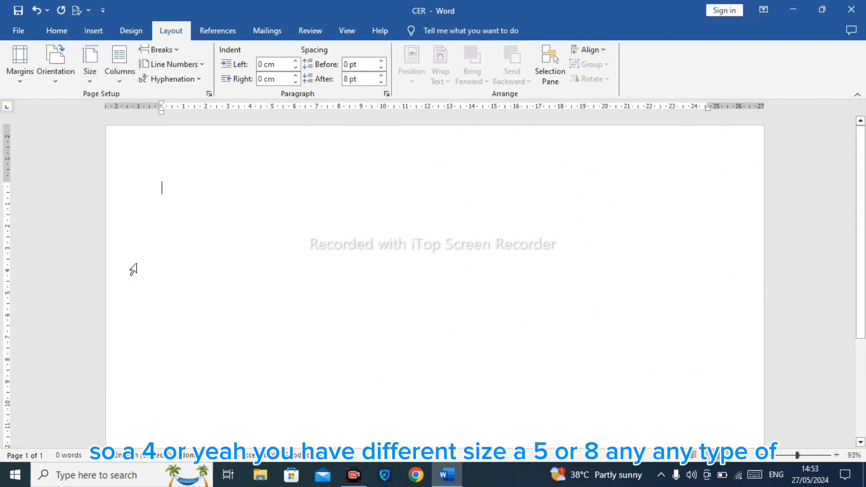
click(86, 83)
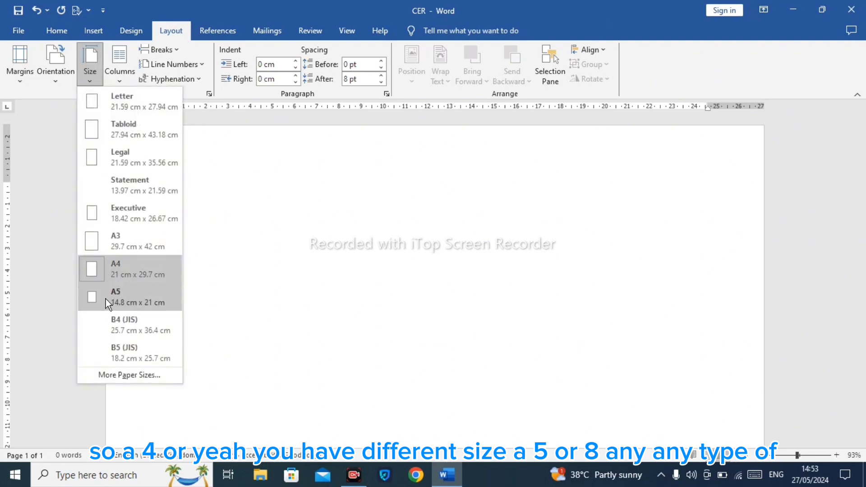
click(95, 81)
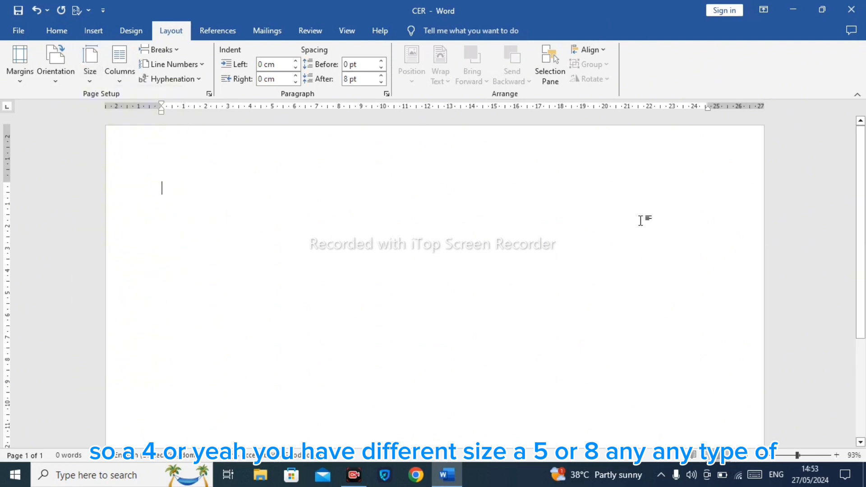
Step: Set the page colour to Gold, Background 2, Lighter 80%
mouse_move(864, 187)
mouse_down()
mouse_move(864, 229)
mouse_move(863, 176)
mouse_up()
click(791, 455)
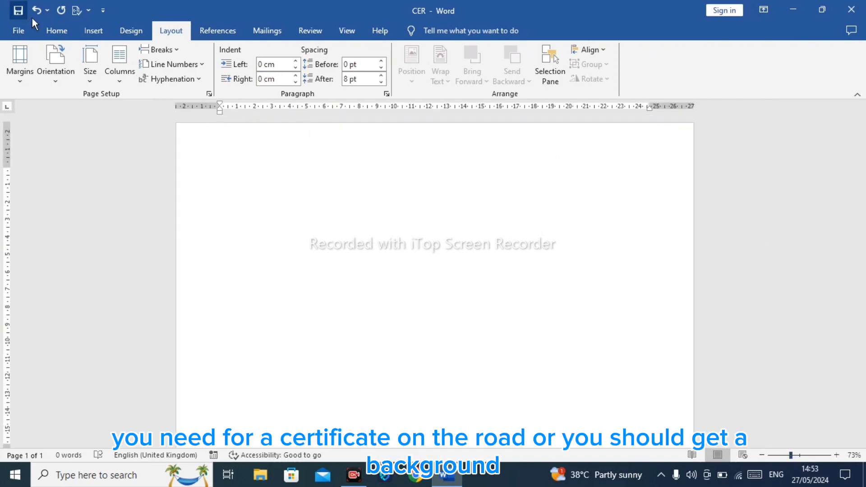
click(67, 35)
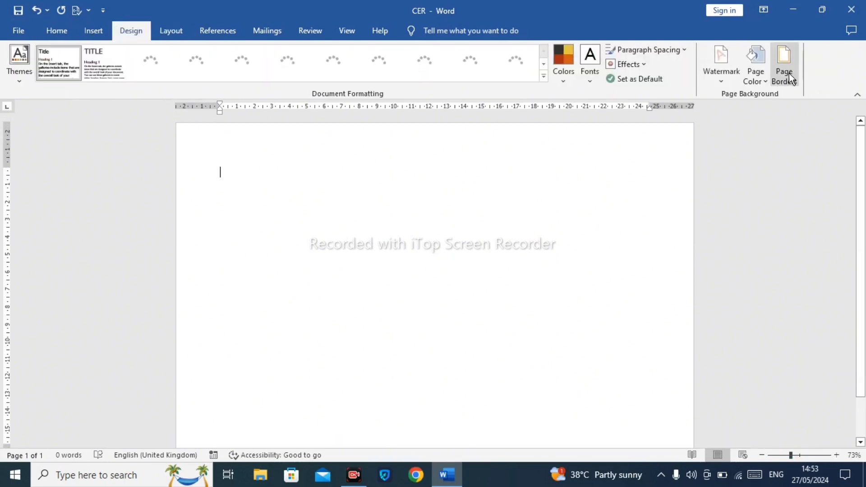
click(758, 76)
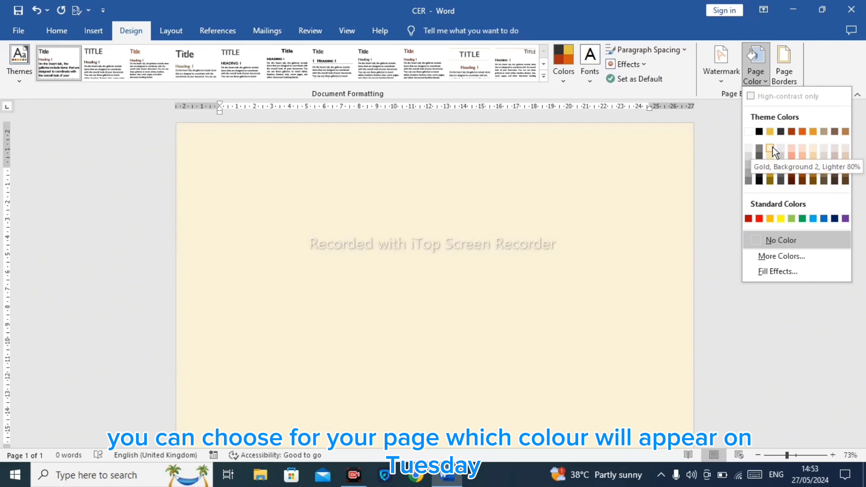
click(772, 150)
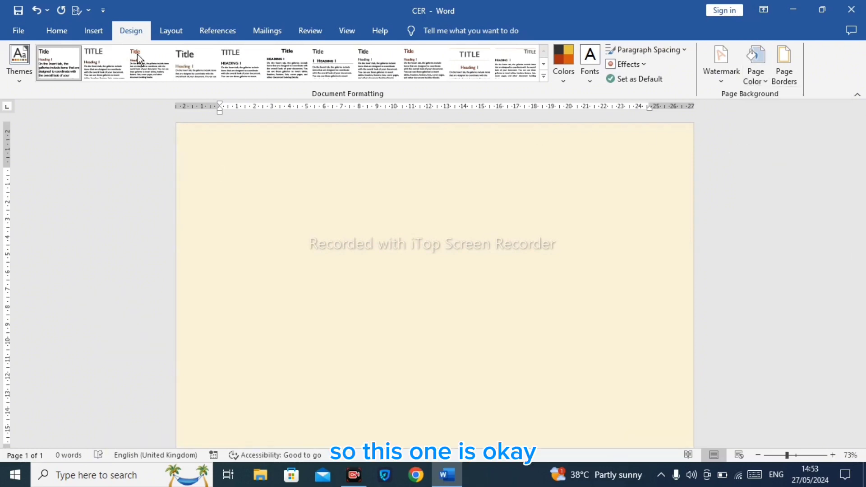
Step: Draw a text box about 7 cm by 17.6 cm near the top of the page and enter CERTIFICATE
click(67, 30)
click(95, 32)
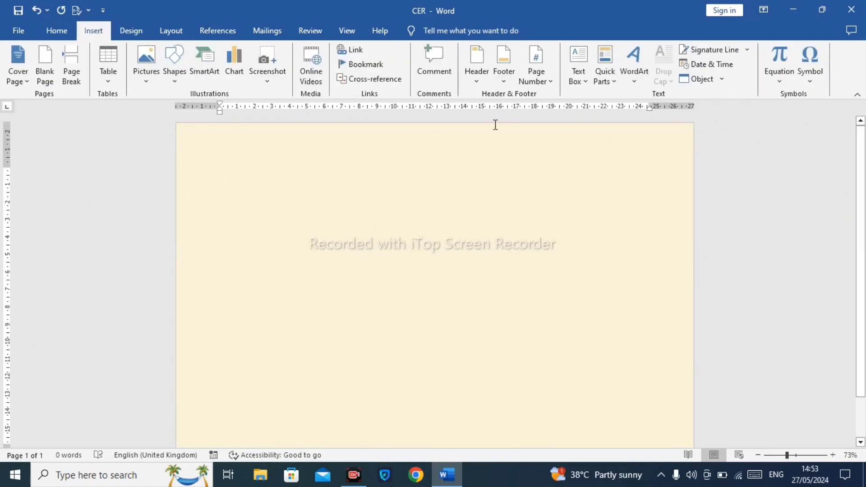
click(579, 84)
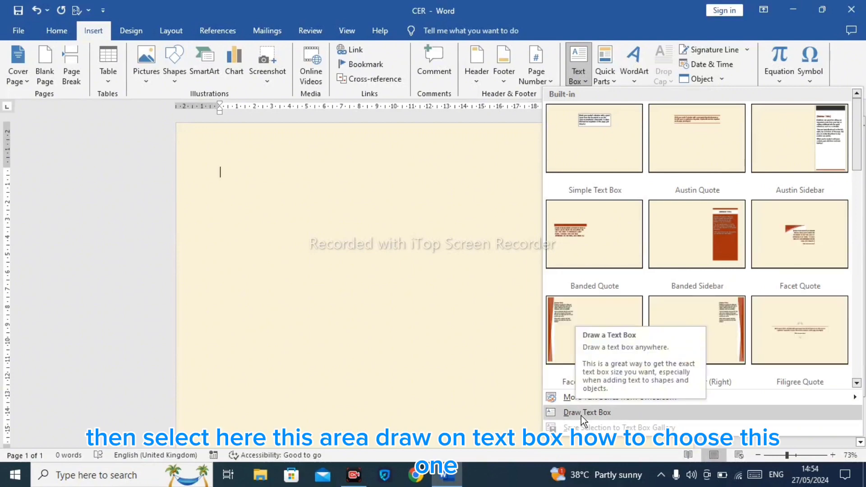
click(582, 412)
mouse_move(266, 160)
mouse_down()
mouse_move(447, 256)
mouse_move(574, 283)
mouse_up()
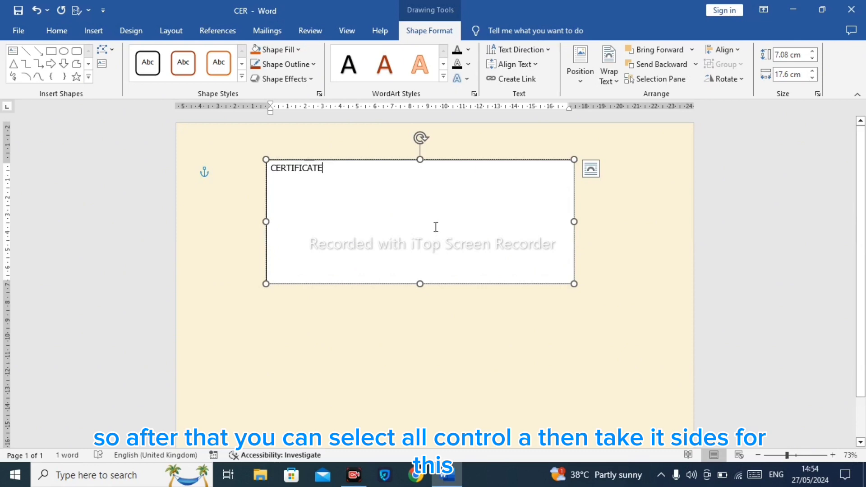
Step: Select all the text in the box and set its font size to 72
key(ctrl+a)
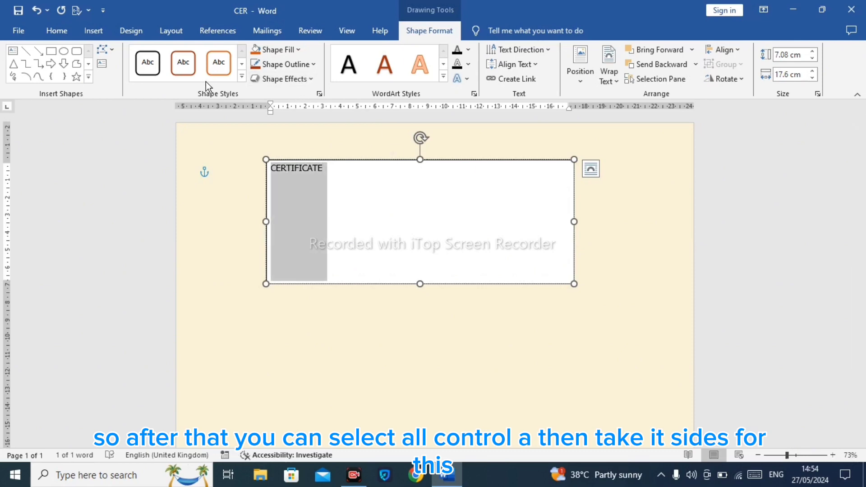
click(56, 31)
click(205, 54)
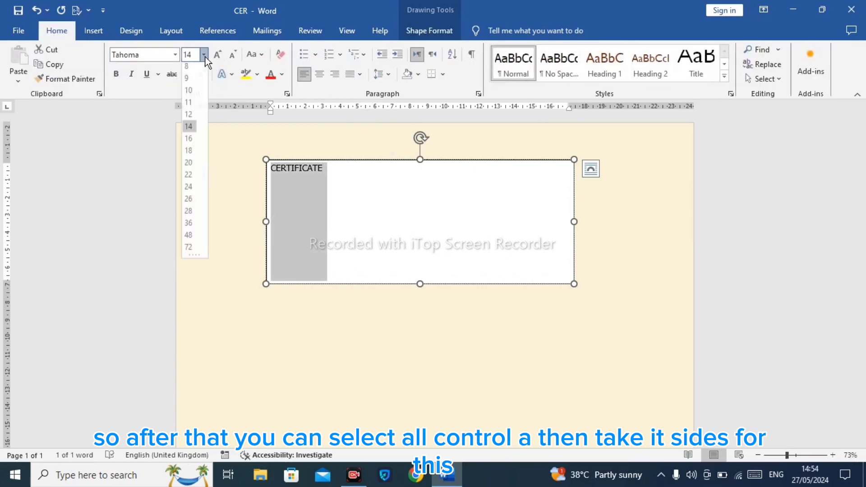
key(Escape)
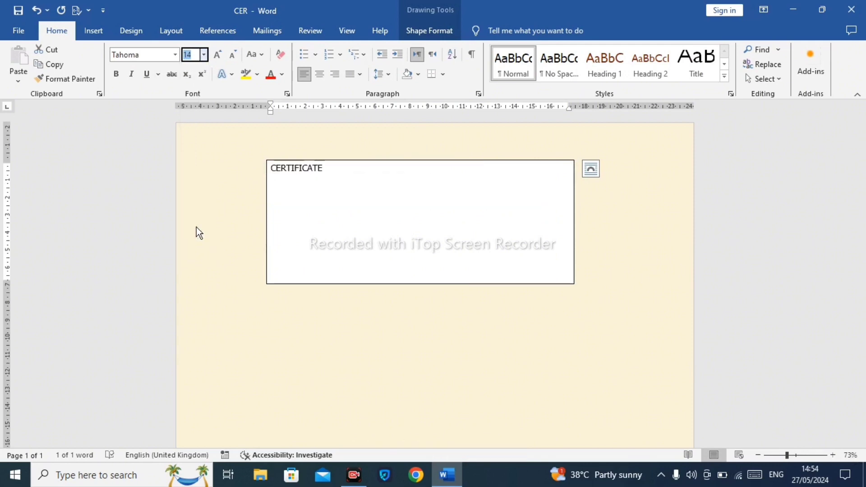
text(72)
key(Return)
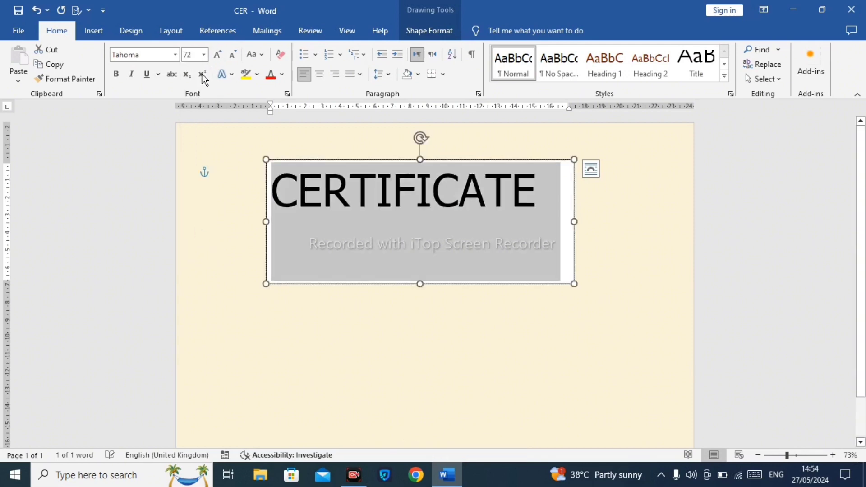
Step: Center the CERTIFICATE text and change its font colour to dark blue
click(319, 77)
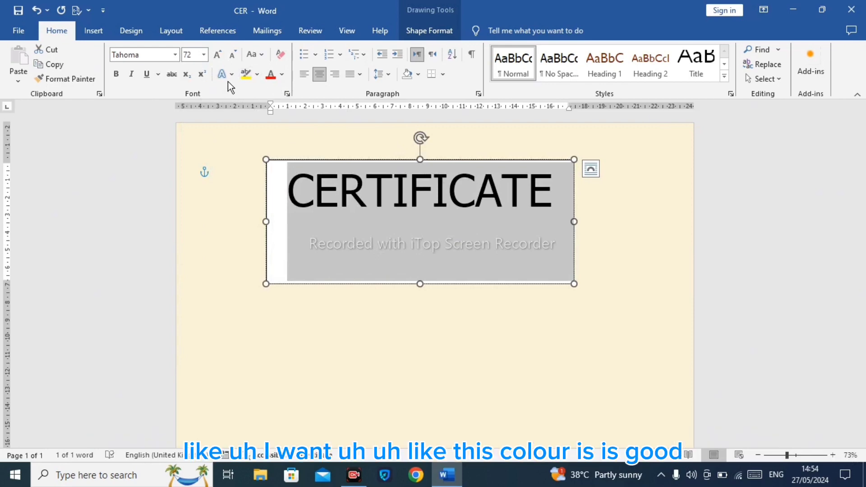
click(282, 75)
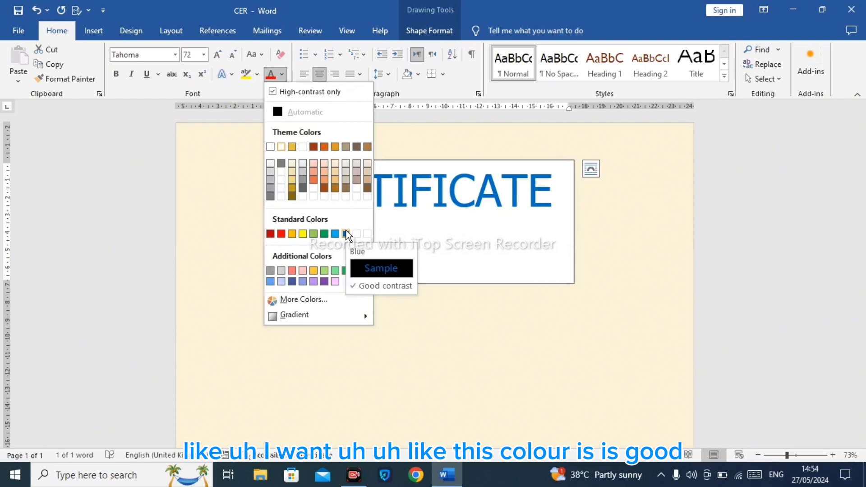
click(294, 281)
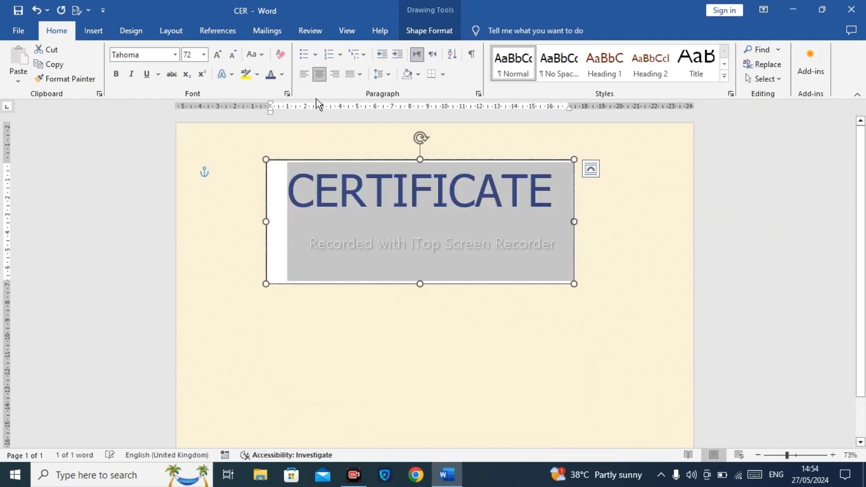
Step: Apply a glow variation text effect to the CERTIFICATE text
click(257, 73)
click(257, 74)
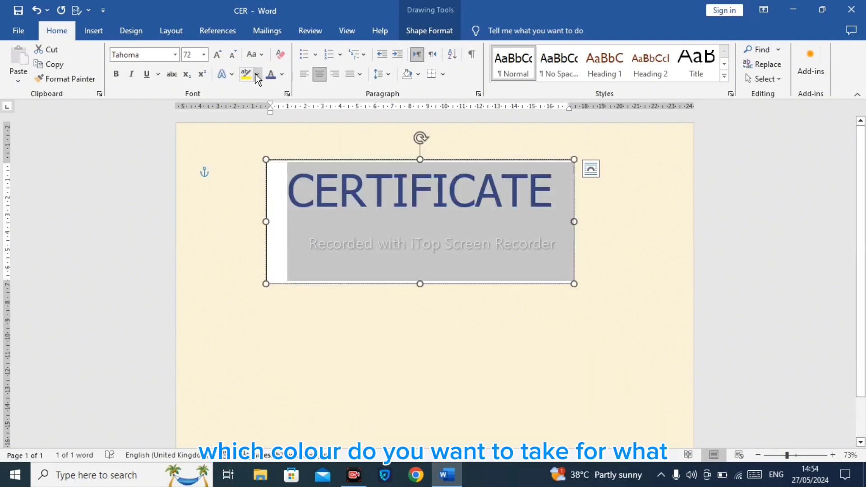
click(231, 74)
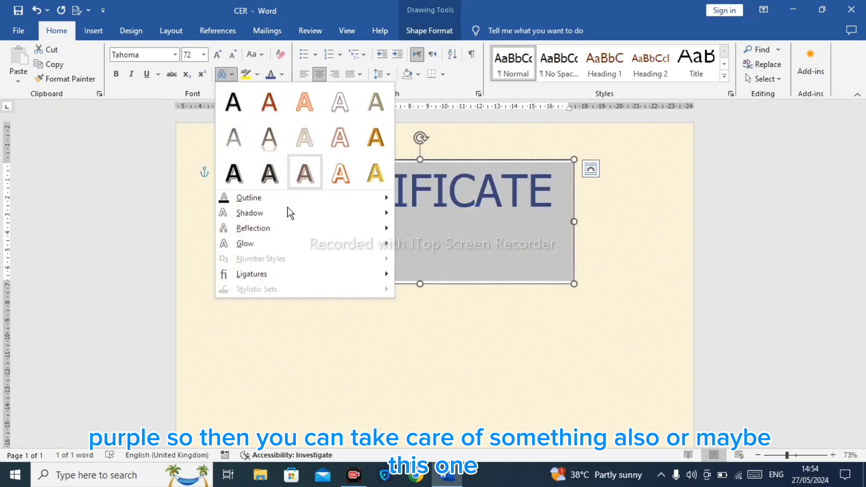
mouse_move(275, 245)
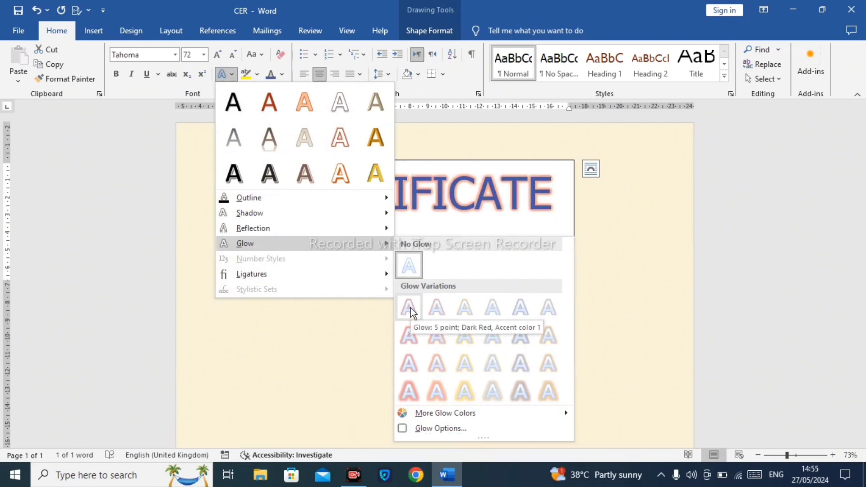
click(492, 307)
Step: Set the text box's shape fill to No Fill
click(419, 31)
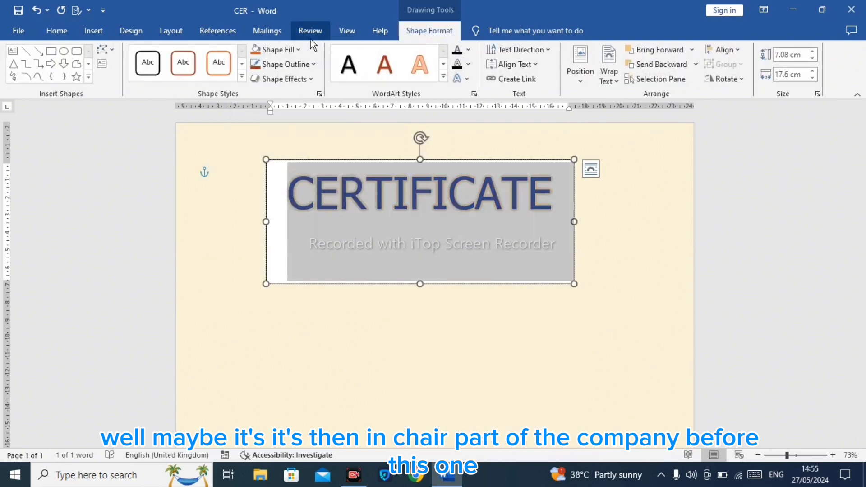
click(291, 53)
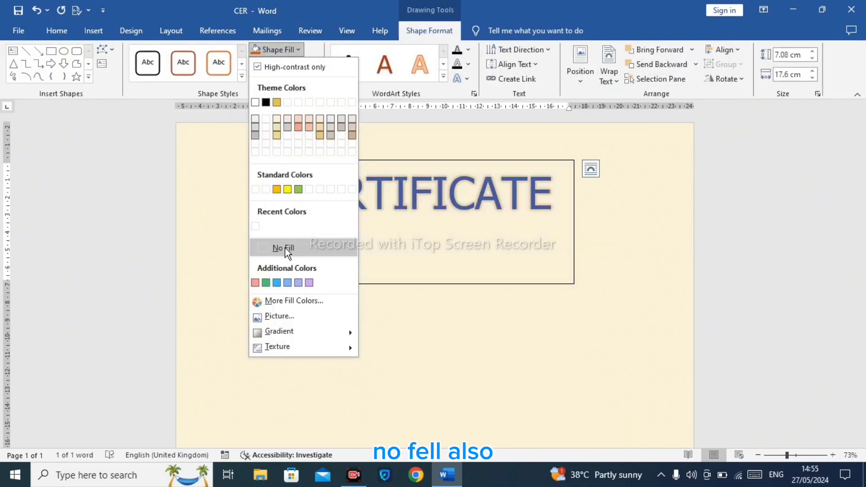
click(283, 247)
Step: Set the text box's shape outline to No Outline
click(289, 78)
click(288, 69)
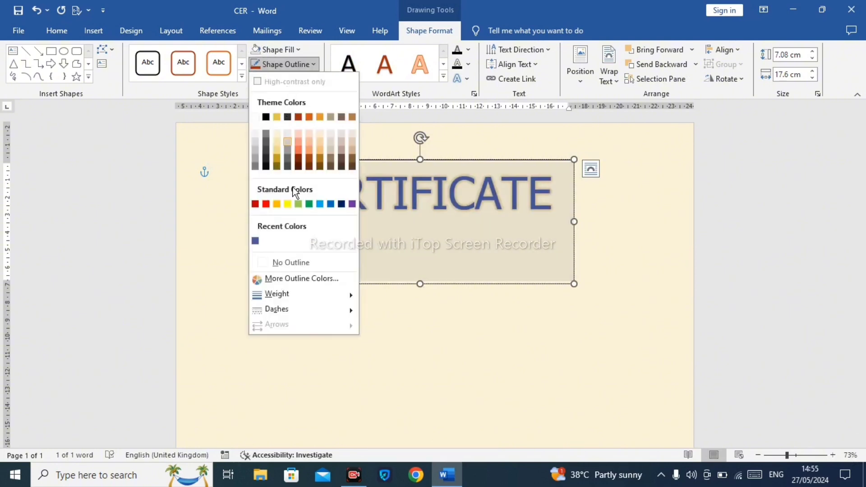
click(276, 263)
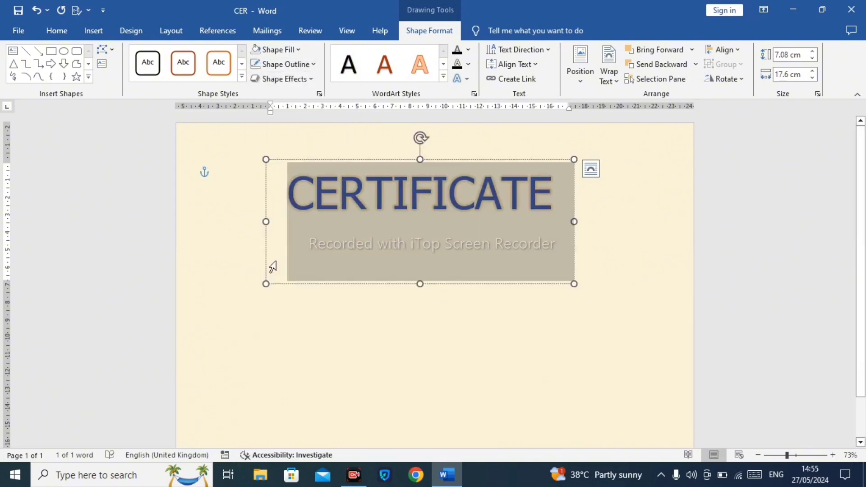
Step: Apply a dark gradient variation to the text's font colour and remove its glow effect
click(95, 32)
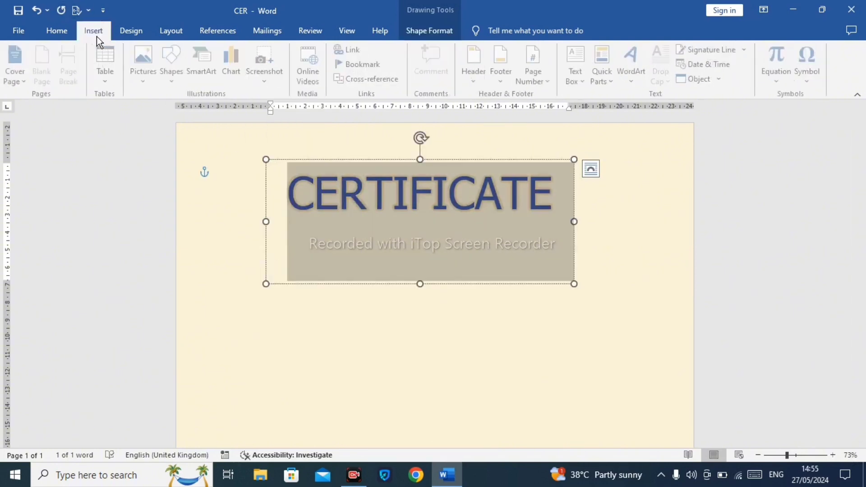
click(73, 35)
click(281, 75)
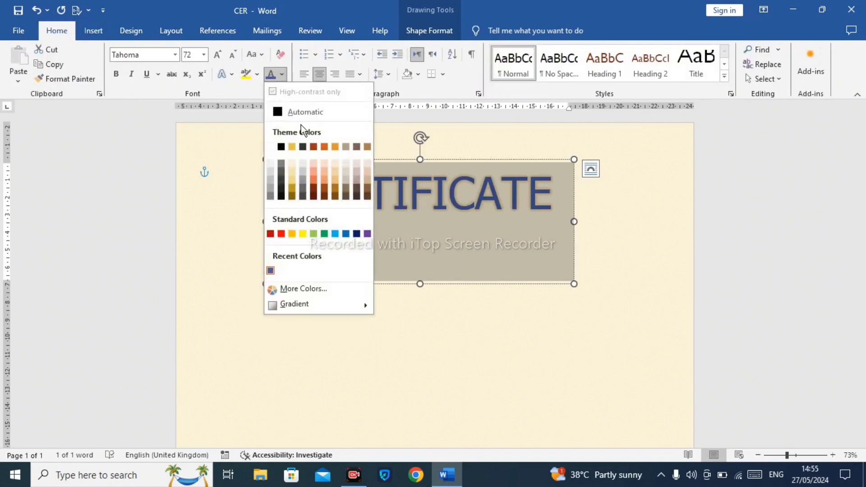
mouse_move(329, 313)
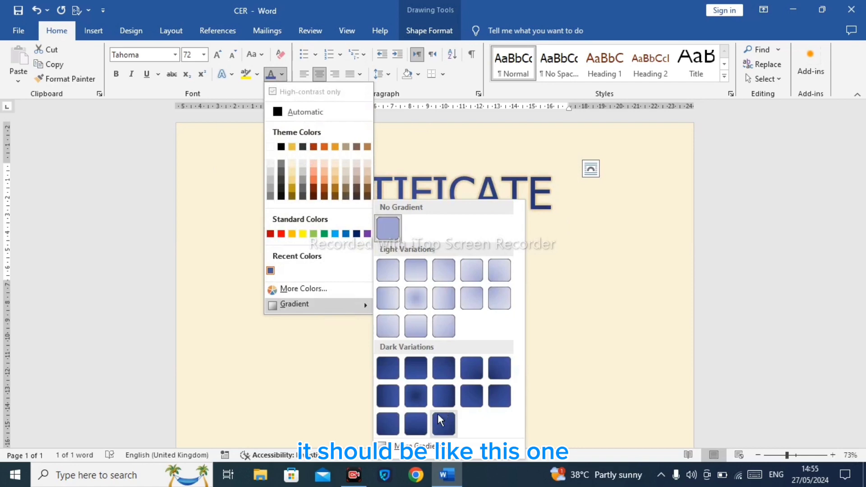
click(416, 422)
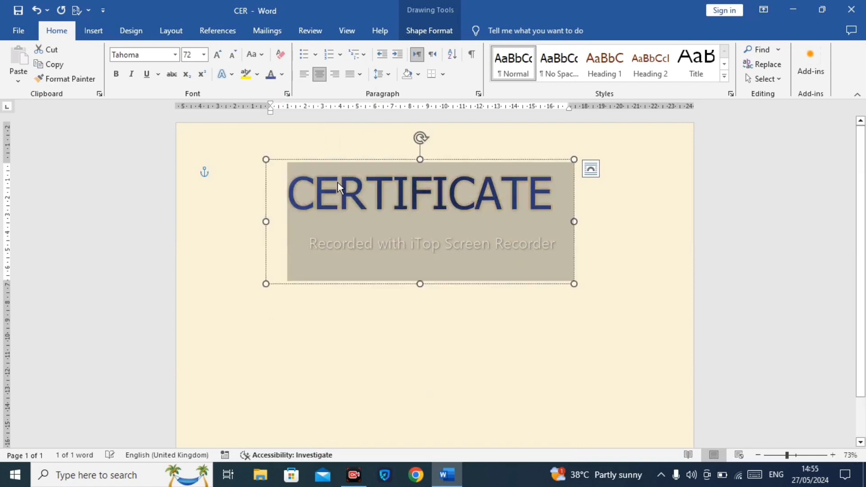
click(233, 73)
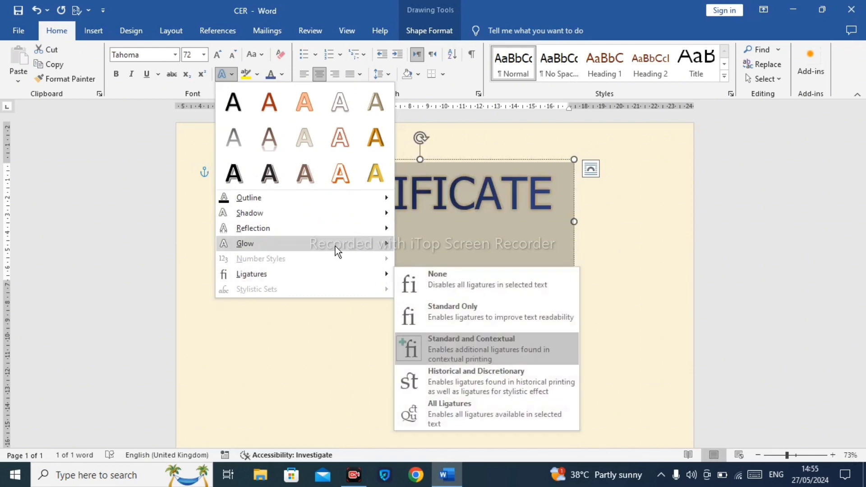
click(415, 266)
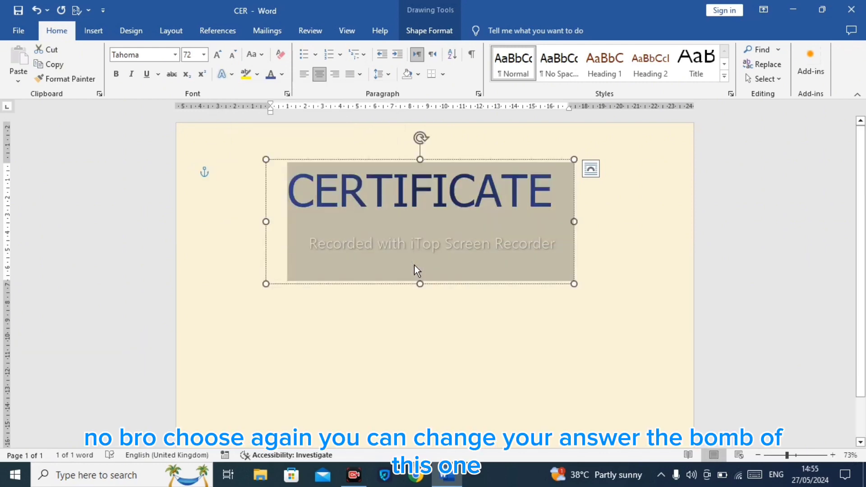
Step: Change the CERTIFICATE title font to Aharoni and shrink its text box height to fit the title
click(175, 55)
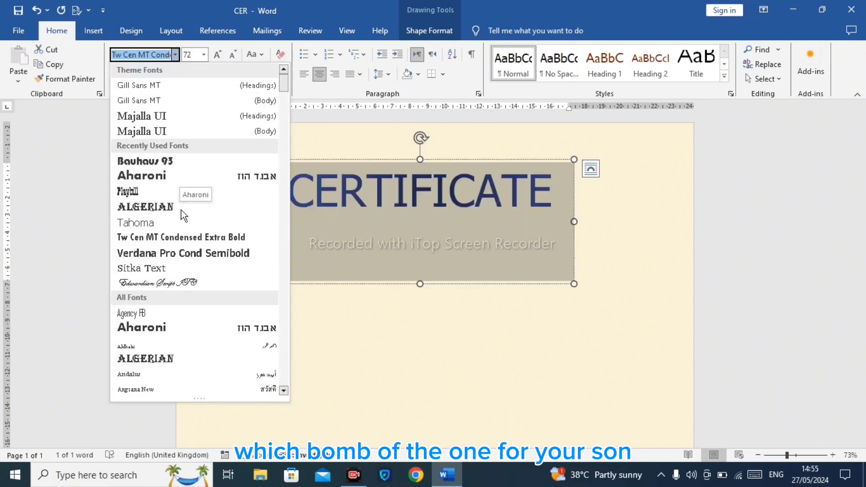
click(172, 177)
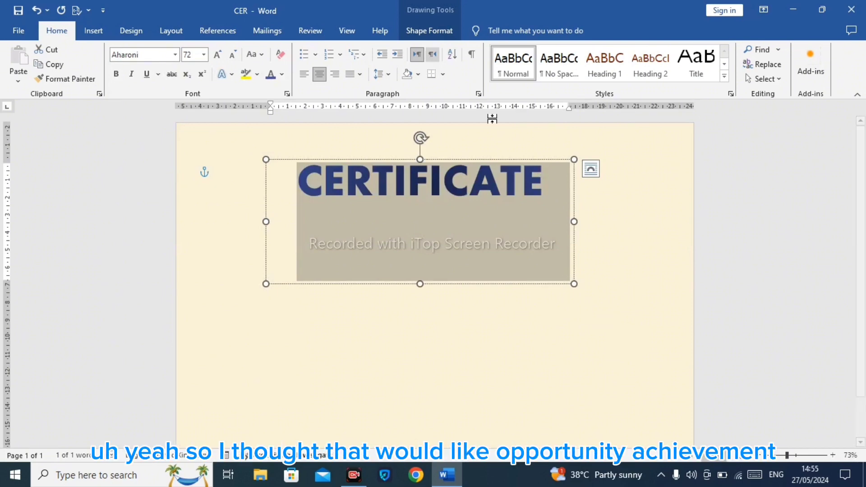
drag(420, 282, 420, 202)
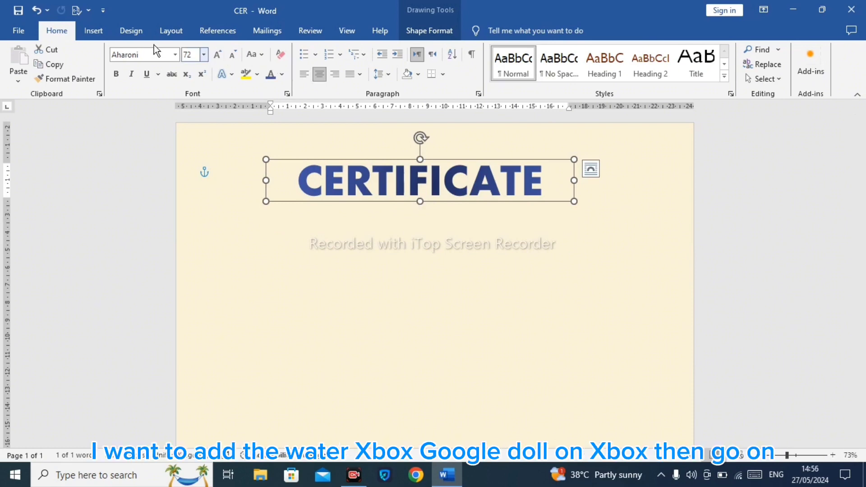
Step: Draw a new text box below the title and enter "OF Achievement"
click(93, 30)
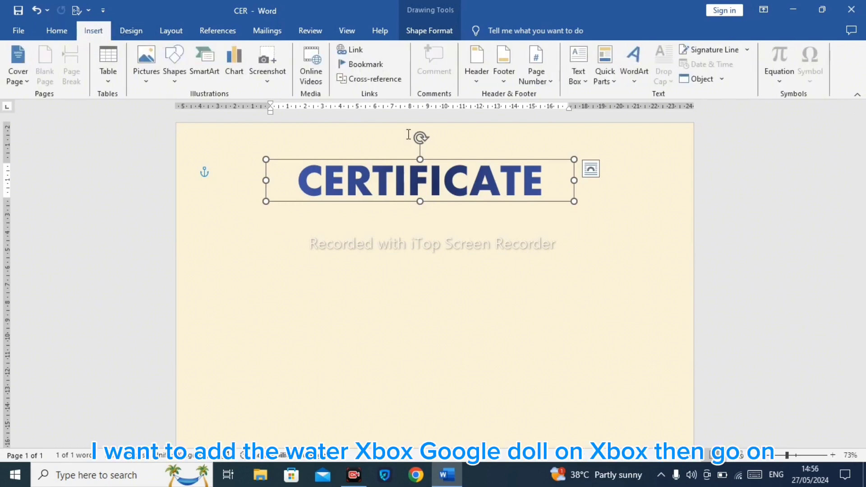
click(578, 75)
click(596, 111)
drag(353, 215, 490, 259)
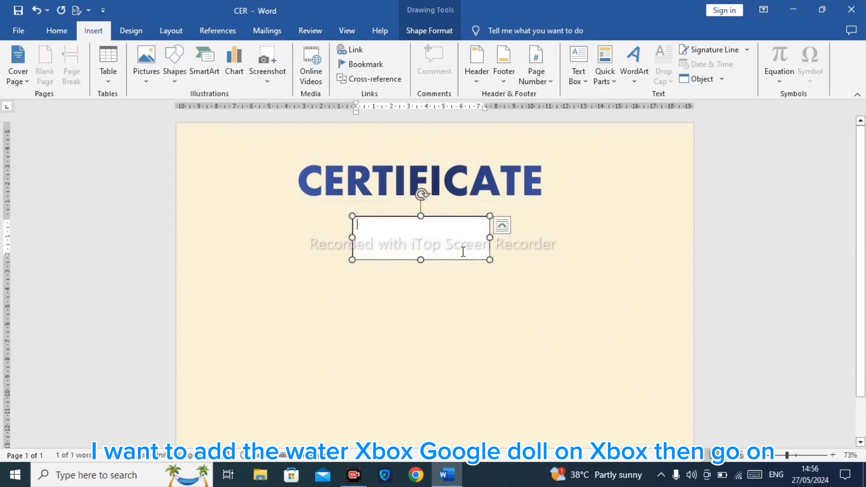
text(OF A)
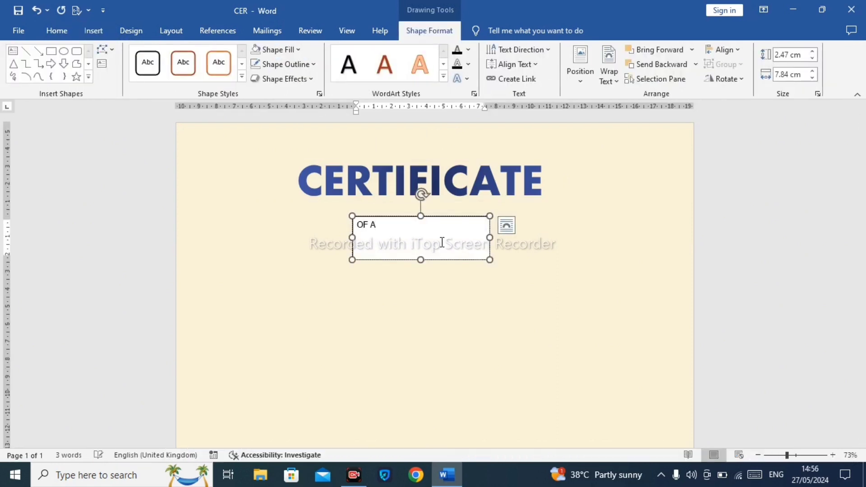
text(chievement)
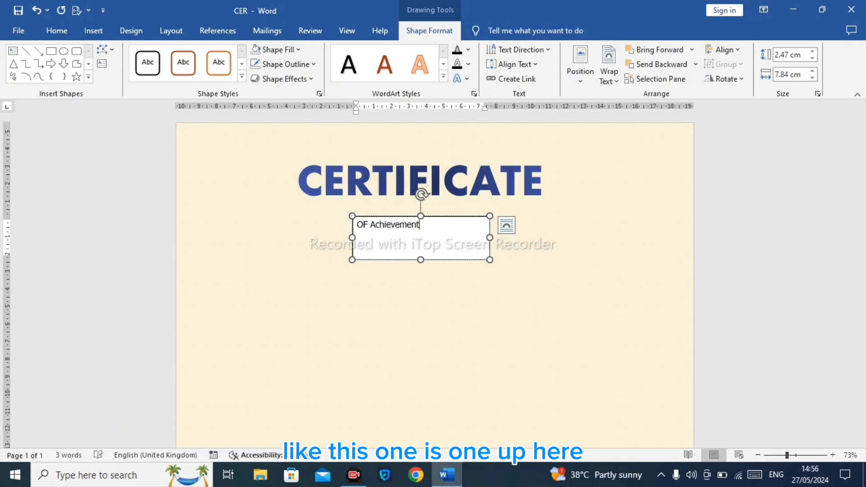
Step: Remove the outline and fill from the OF Achievement text box
click(437, 216)
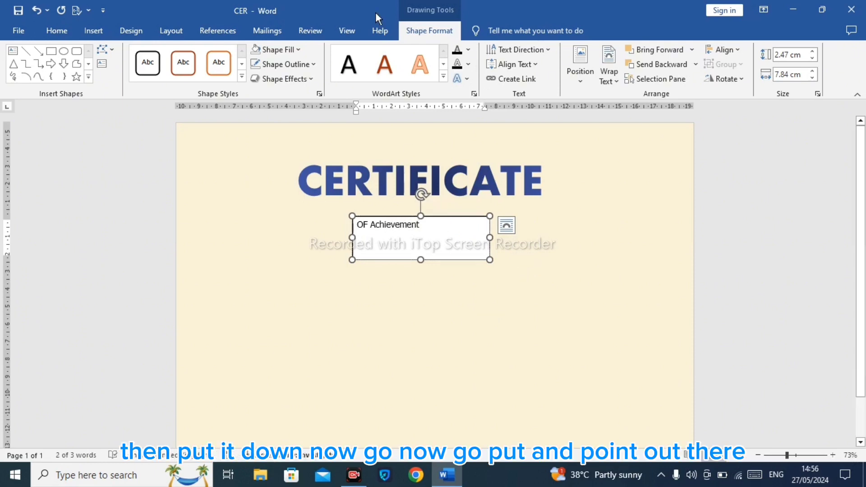
click(256, 64)
click(256, 46)
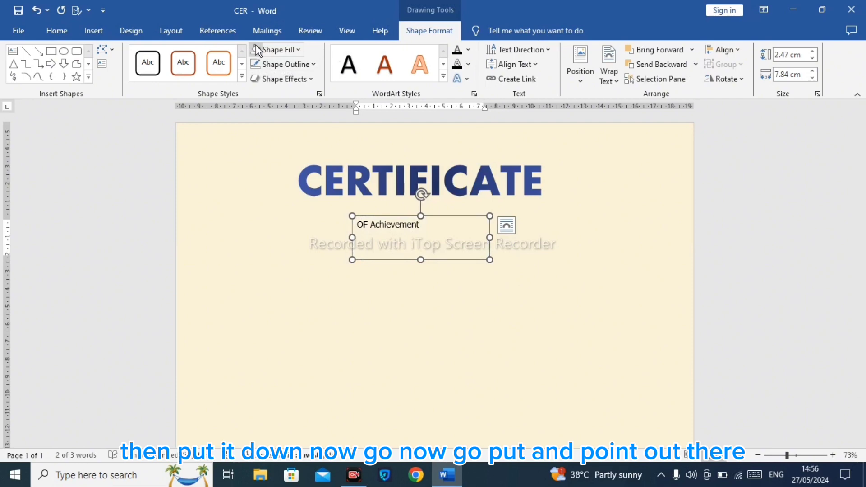
Step: Centre the OF Achievement text within its box
click(100, 32)
click(61, 30)
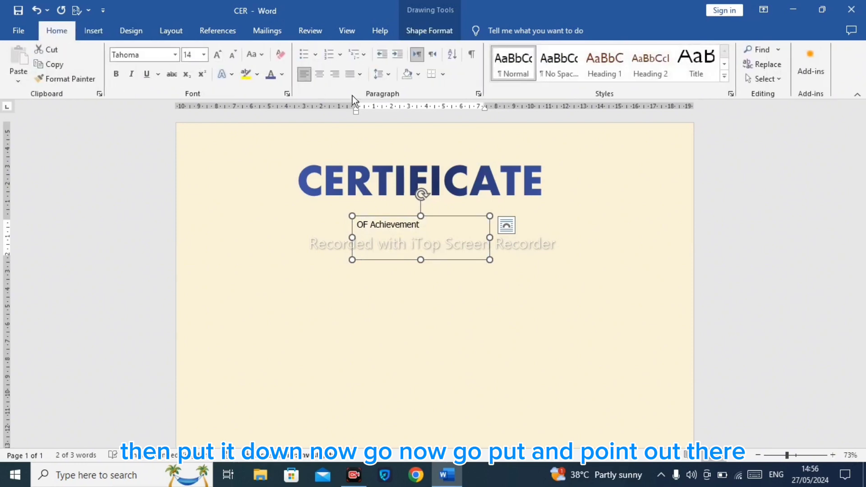
click(321, 75)
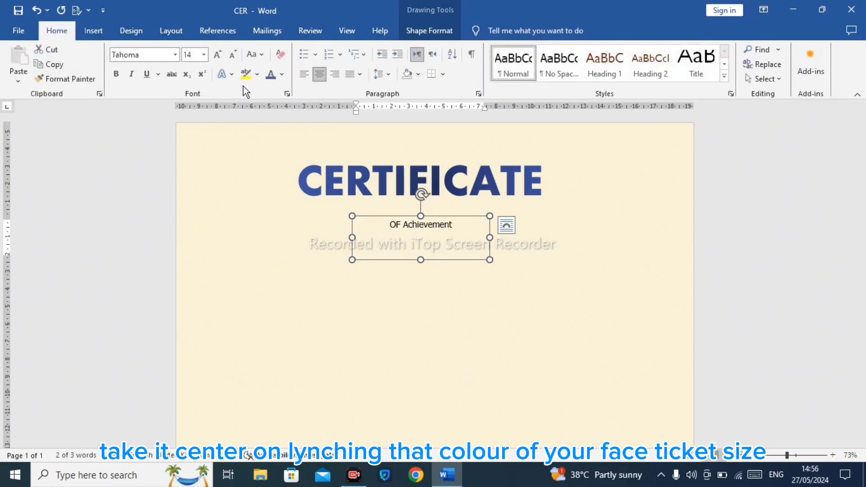
click(267, 79)
Step: Set the OF Achievement text size to 20
click(206, 56)
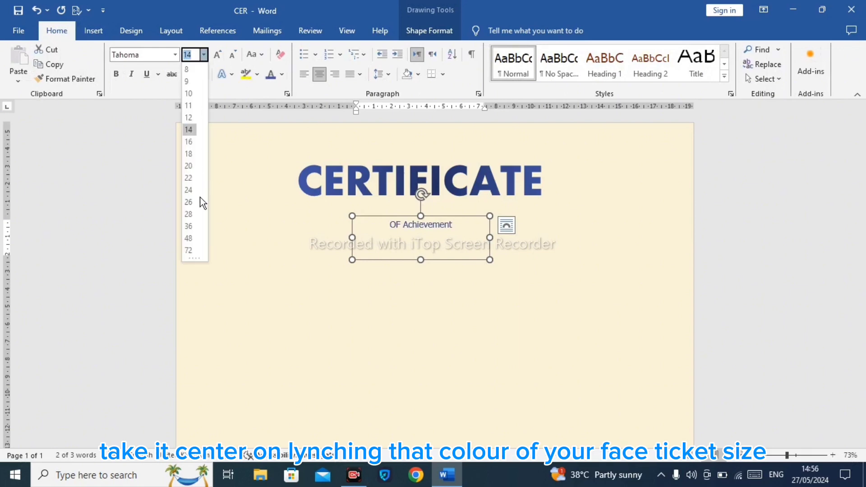
click(190, 165)
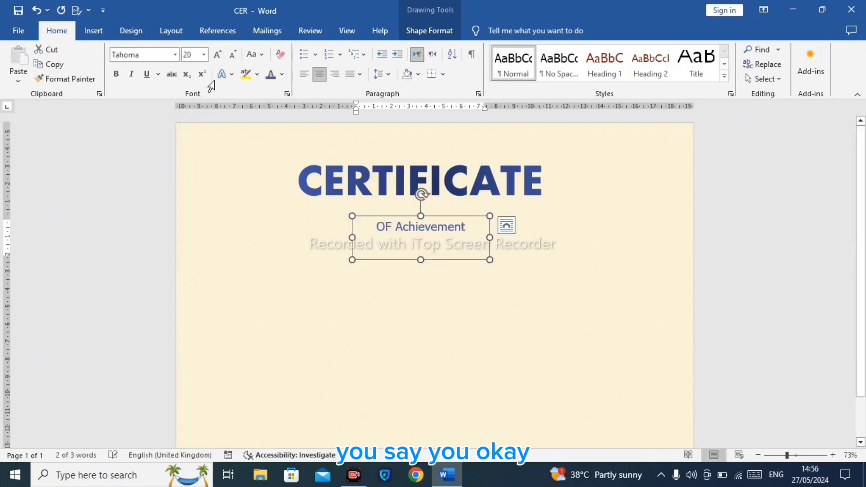
click(224, 75)
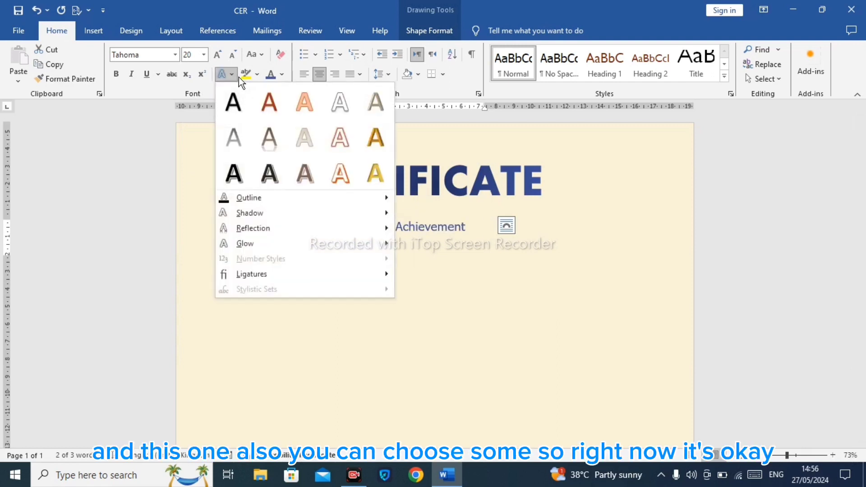
click(246, 77)
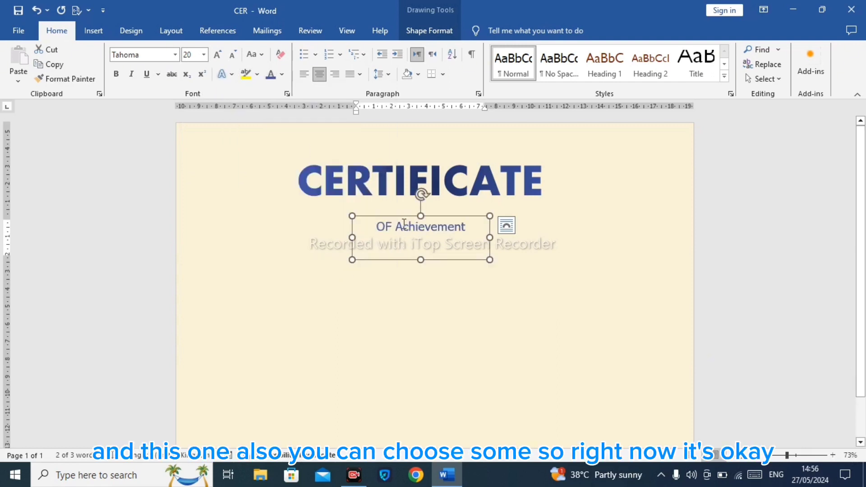
Step: Move the OF Achievement box up just under the title and colour its text green
drag(403, 215, 407, 193)
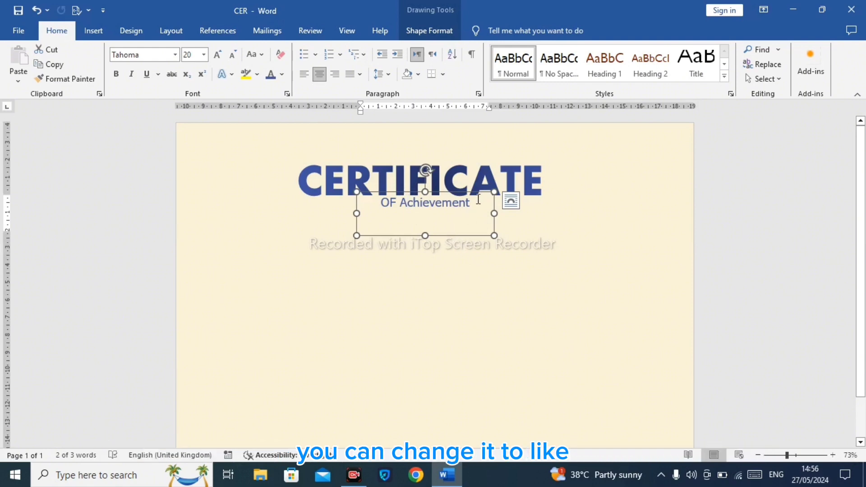
key(ctrl+a)
click(282, 75)
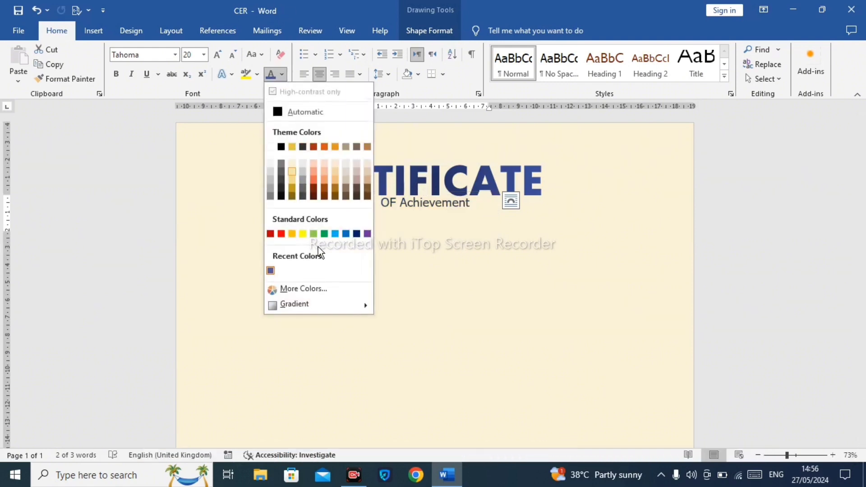
click(314, 233)
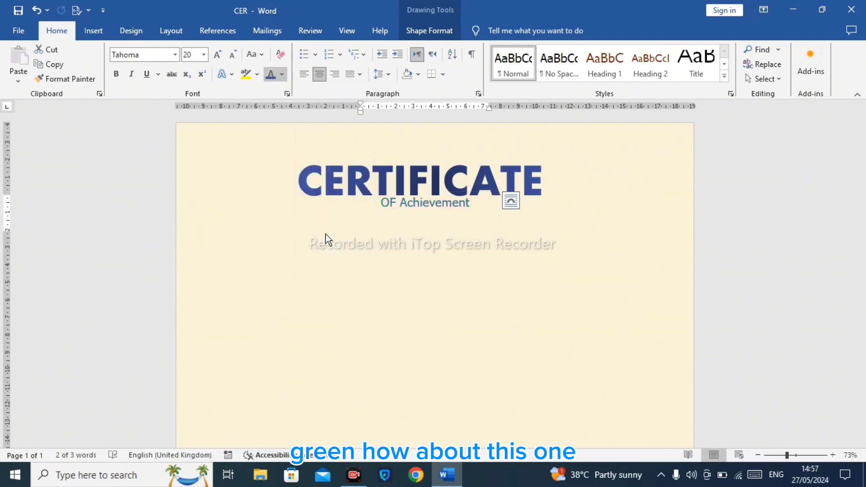
key(Right)
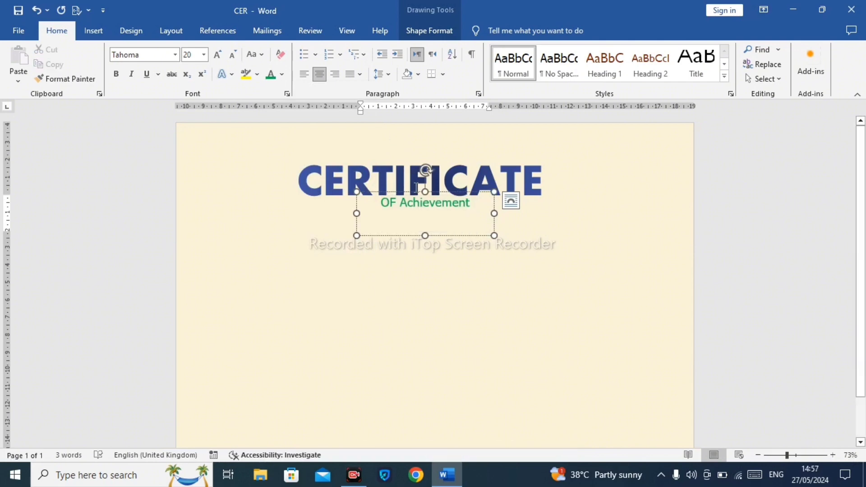
Step: Duplicate the OF Achievement text box and move the copy further down the page
click(438, 191)
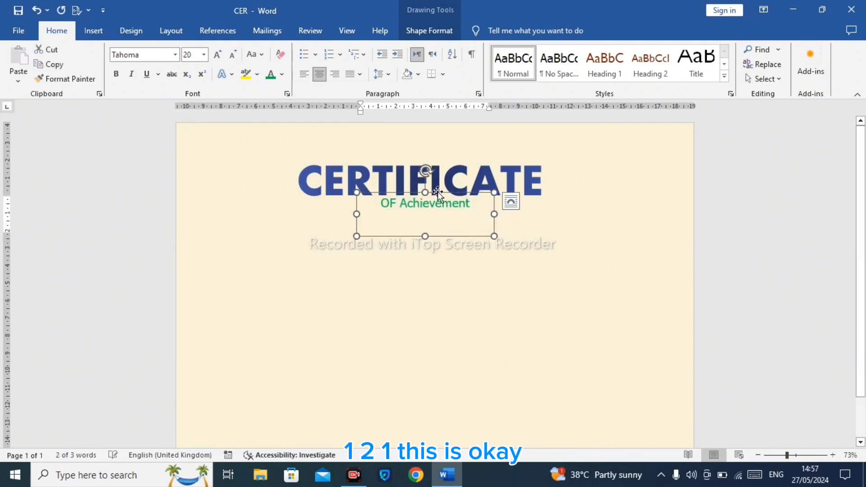
key(Down)
key(ctrl+c)
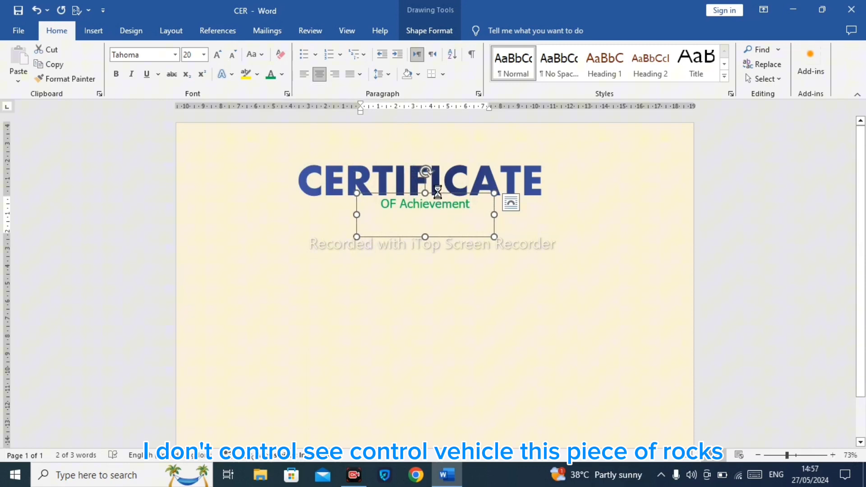
key(ctrl+v)
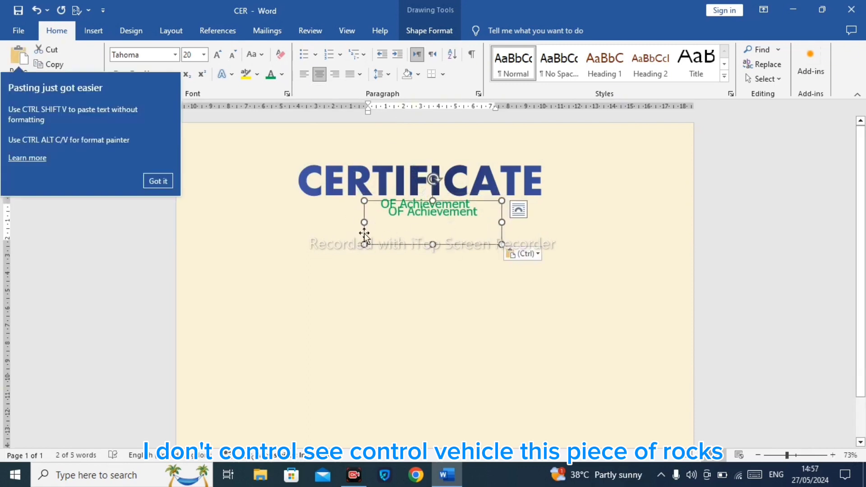
click(157, 181)
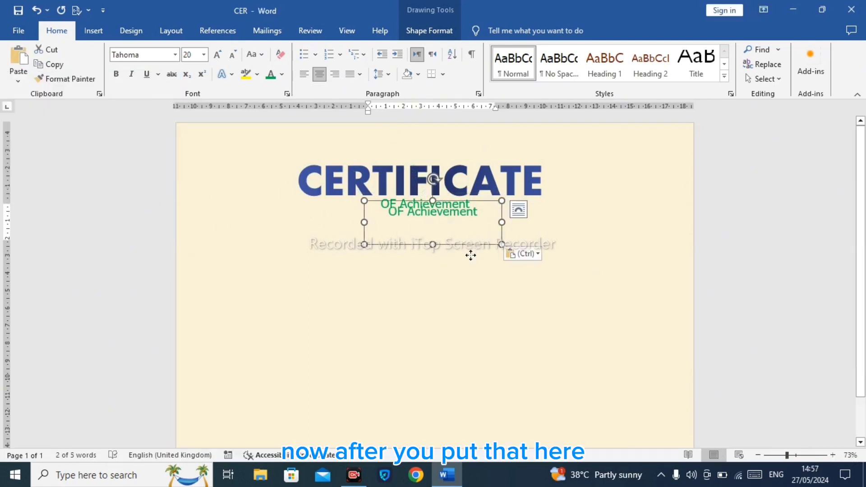
drag(471, 255, 461, 277)
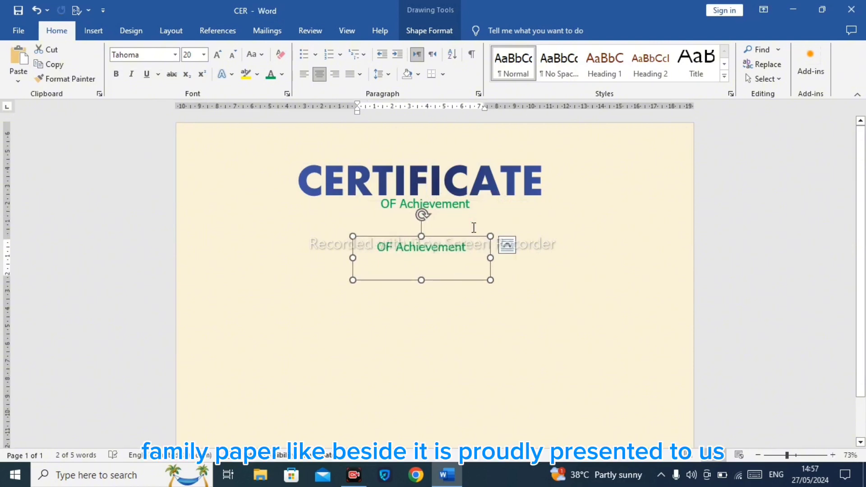
Step: Replace the copy's text with "This Certificate is Proudly Presented to" and widen the box to about 13 cm
drag(475, 248, 306, 232)
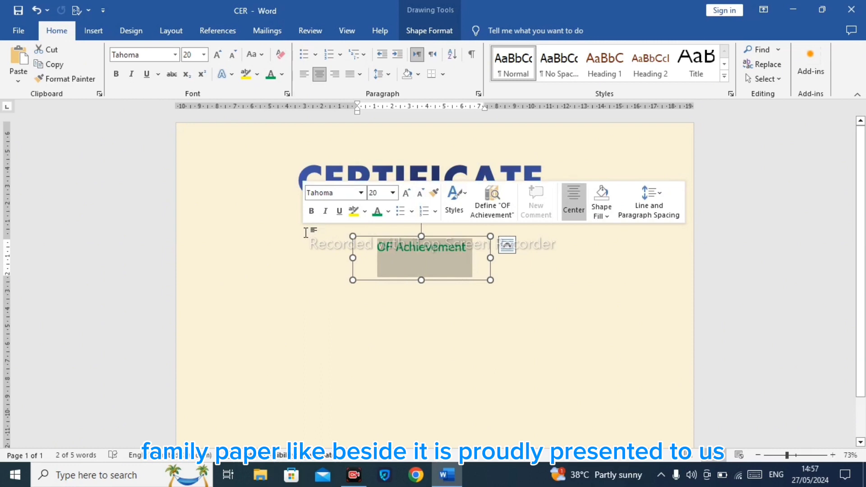
text(T)
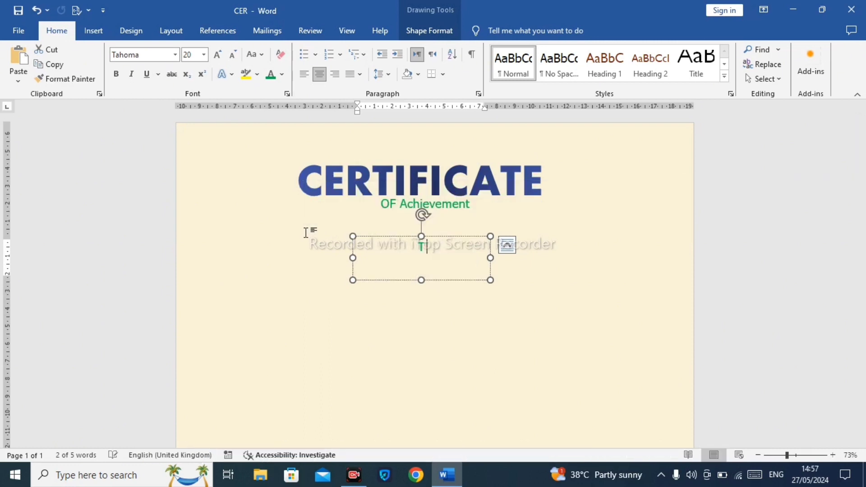
text(his)
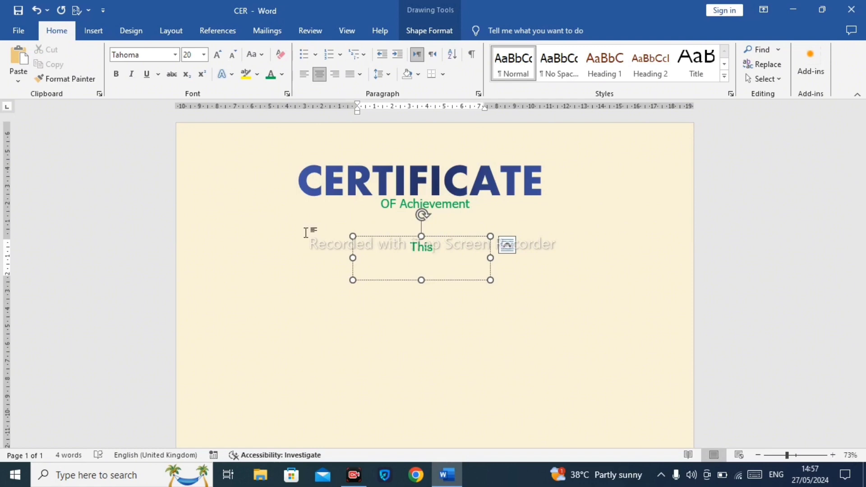
text( Certificate )
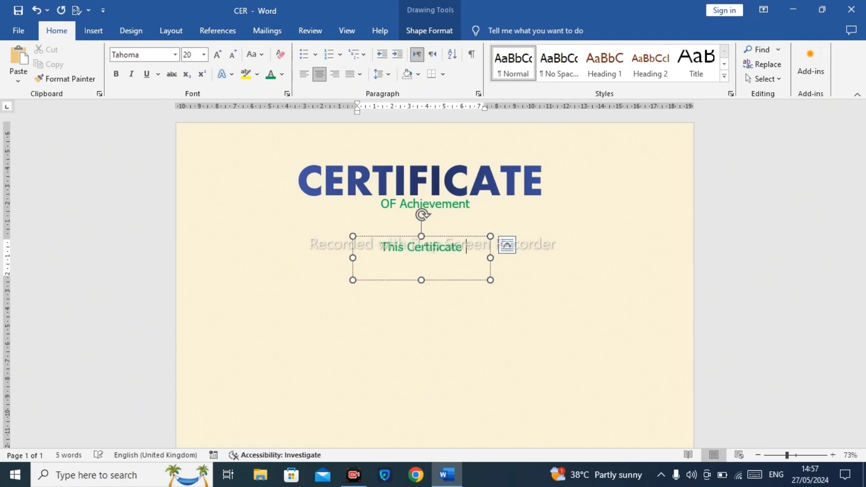
text(is)
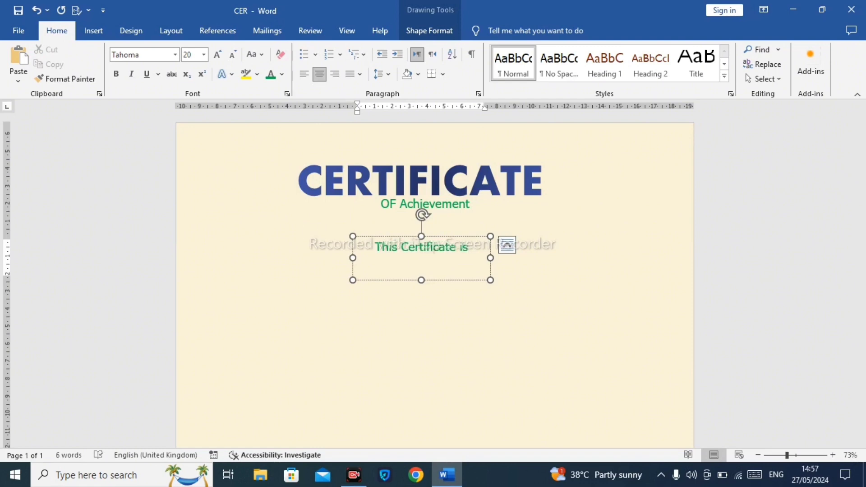
text( Pro)
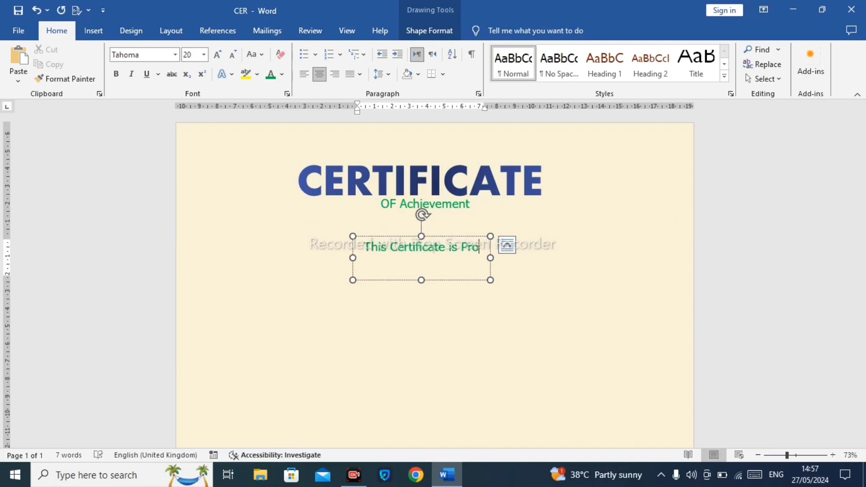
text(udly)
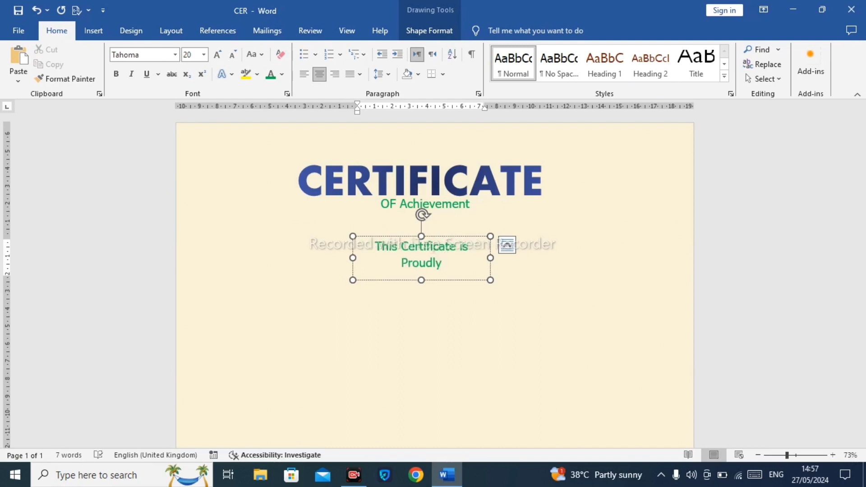
text( Presented )
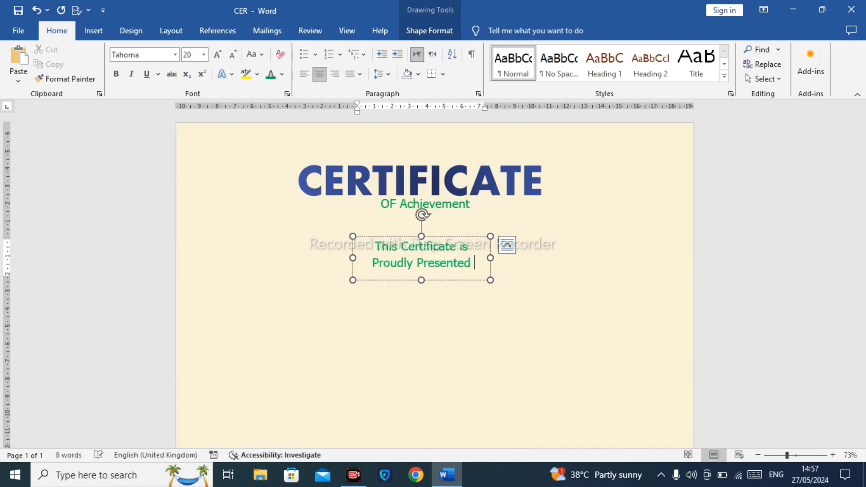
text(to)
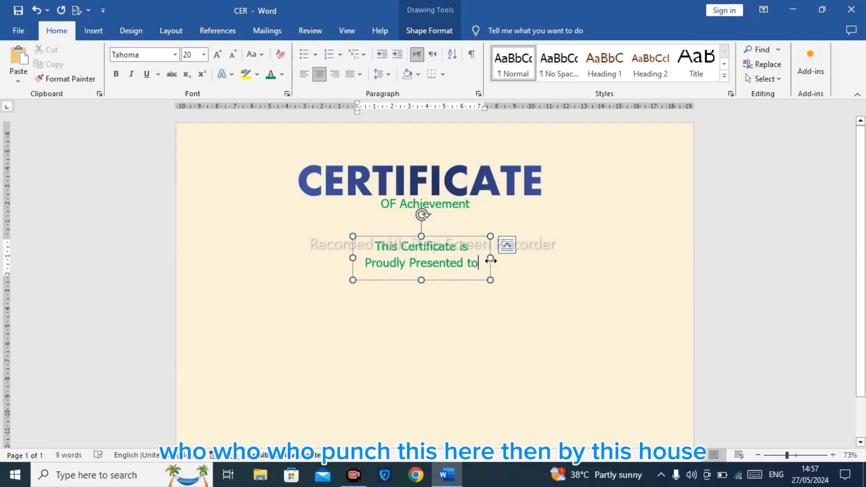
mouse_move(487, 257)
mouse_down()
mouse_move(608, 253)
mouse_move(580, 234)
mouse_move(534, 234)
mouse_up()
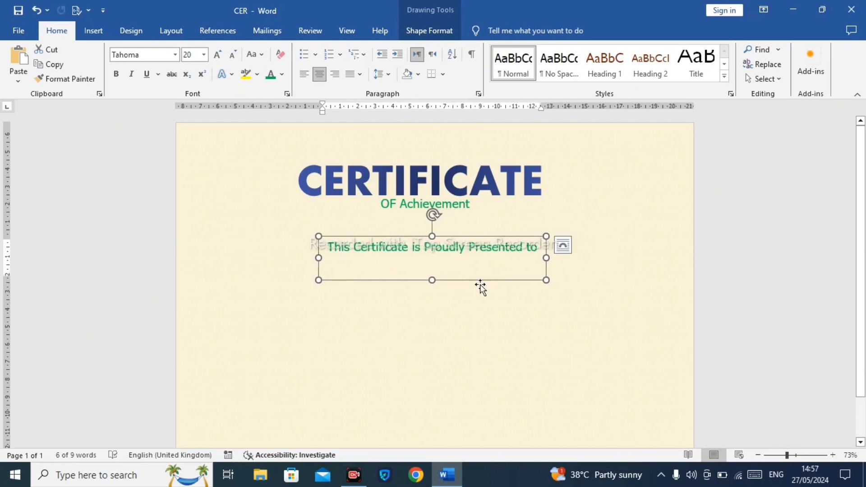
click(434, 30)
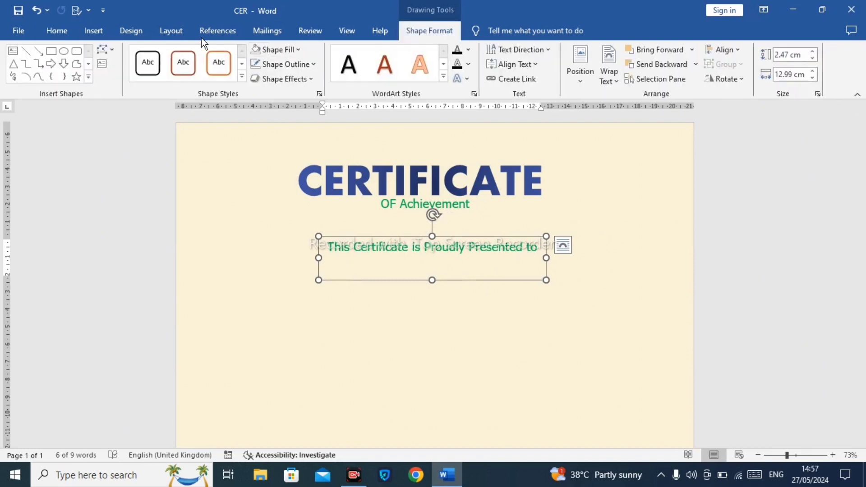
Step: Move the "This Certificate is Proudly Presented to" text box up, closer to the OF Achievement subtitle
click(93, 31)
click(55, 30)
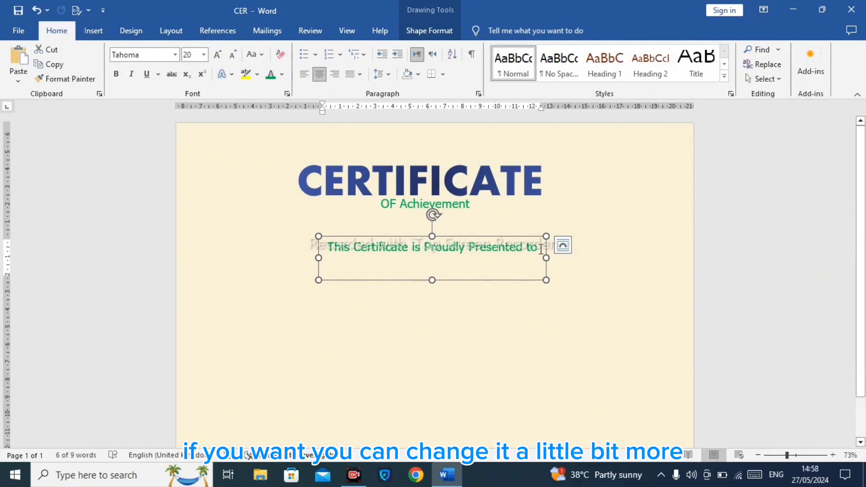
drag(541, 250, 463, 220)
click(493, 248)
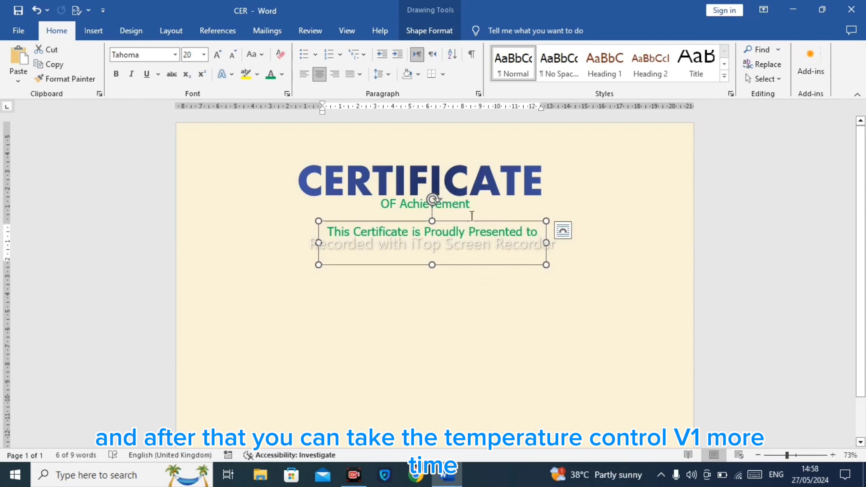
Step: Paste another copy of the text box below the presented-to line and replace its text with the recipient's name
key(ctrl+v)
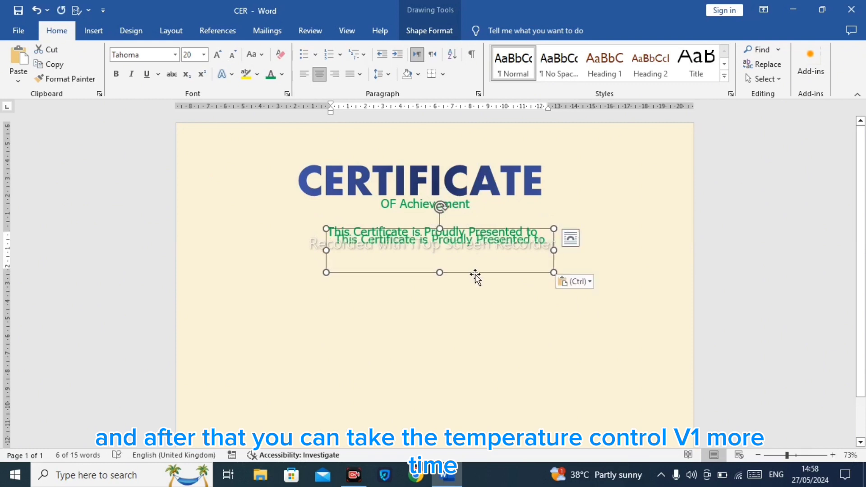
drag(476, 274, 473, 309)
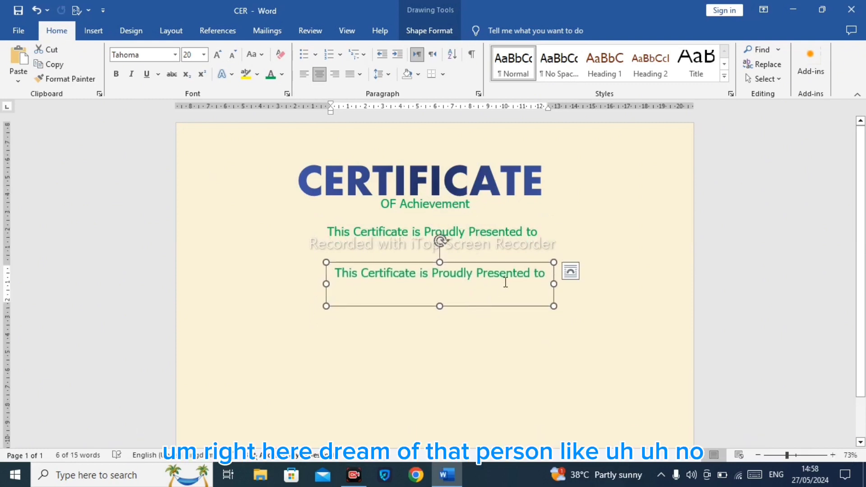
key(ctrl+a)
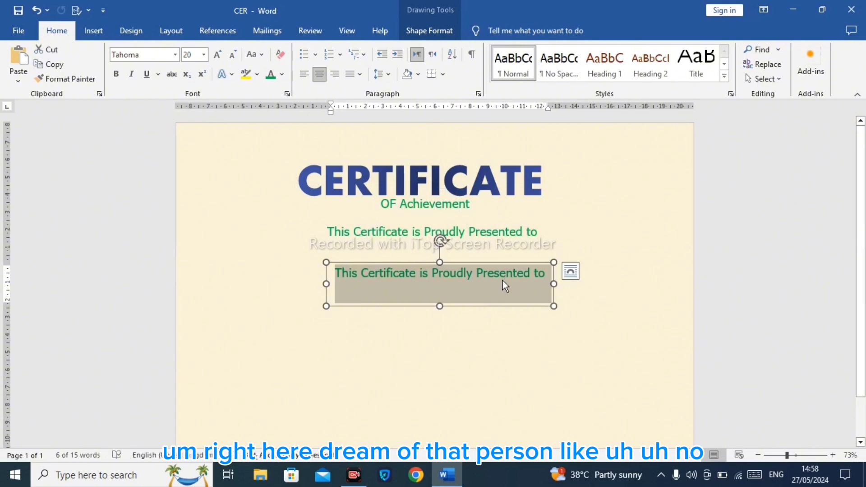
text(Ahmad)
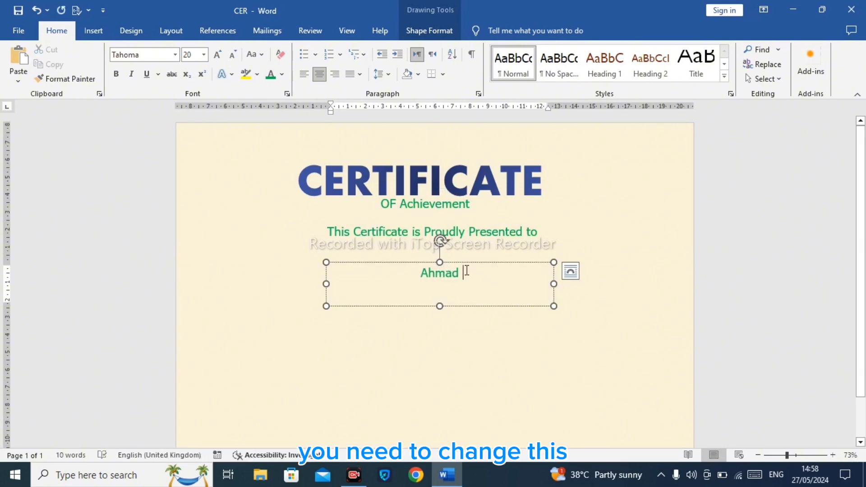
Step: Set the recipient name's font to Goudy Stout
double_click(449, 272)
click(175, 54)
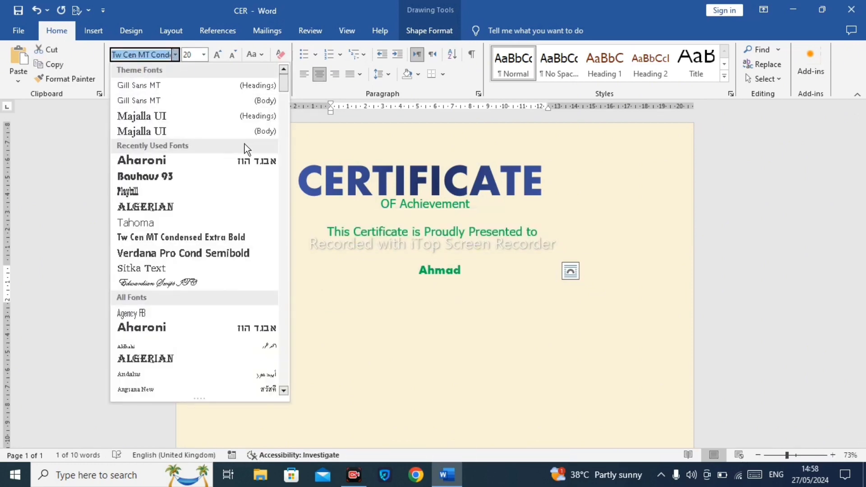
drag(284, 82, 283, 156)
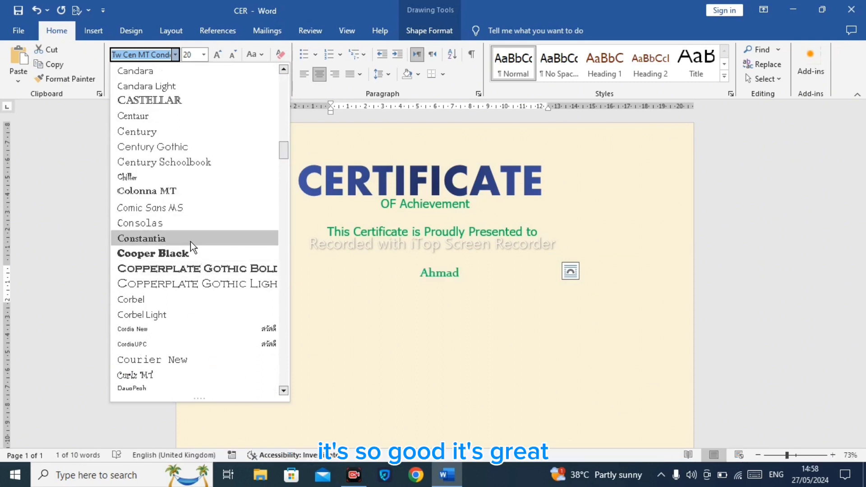
scroll(295, 178, down, 20)
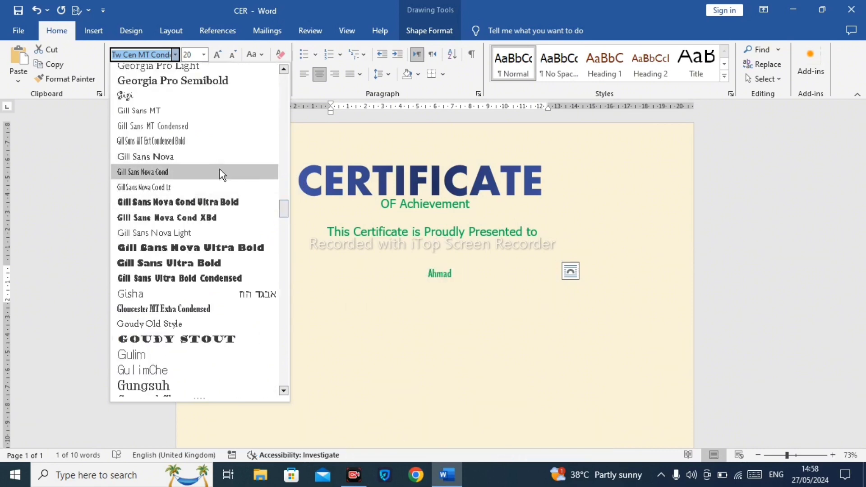
click(203, 344)
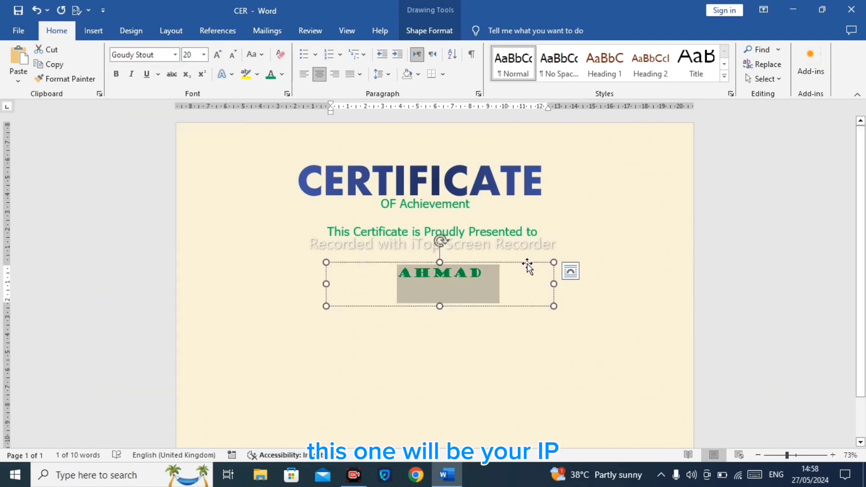
Step: Move the name box up under the presented-to line and reduce its height to fit the name
drag(528, 264, 514, 253)
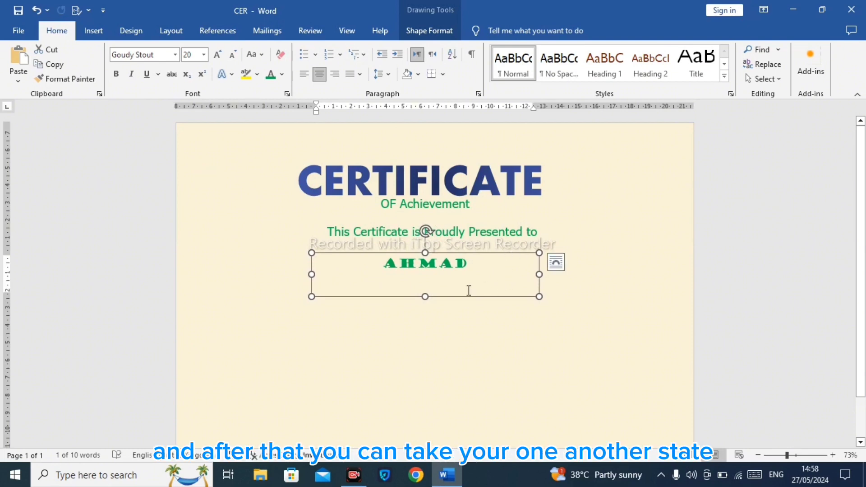
drag(428, 295, 428, 274)
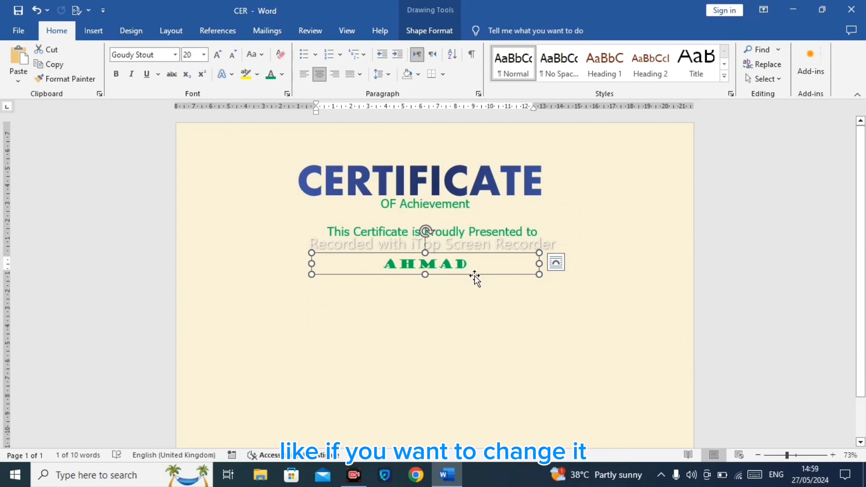
Step: Draw a horizontal line about 14.9 cm long just beneath the recipient's name
click(427, 31)
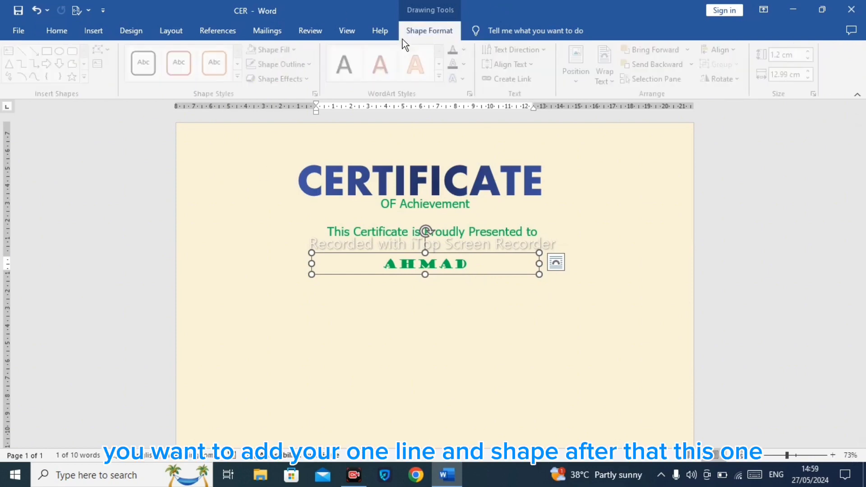
click(25, 51)
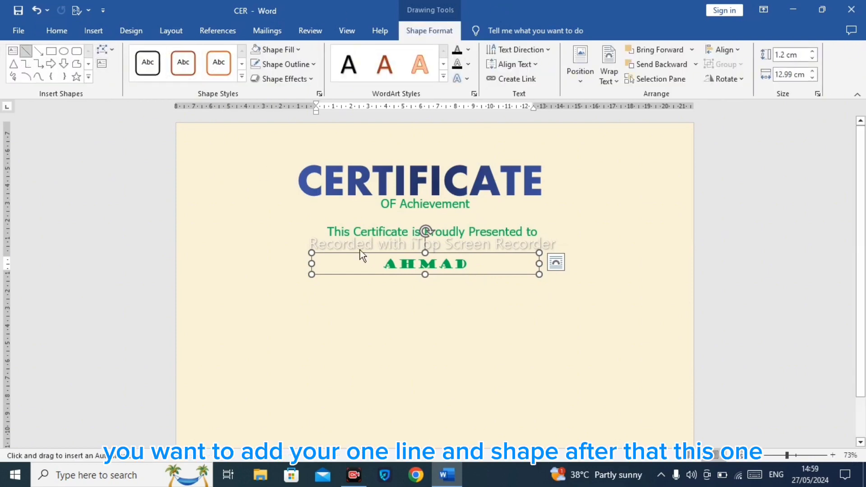
drag(293, 274, 553, 271)
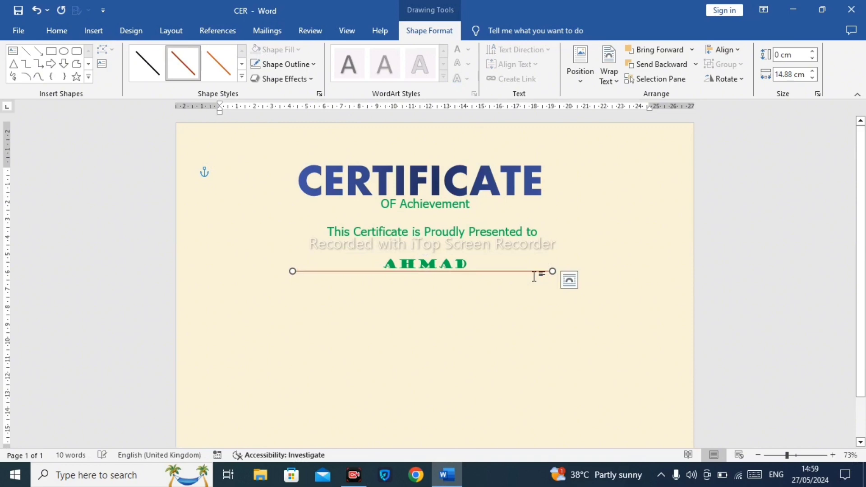
Step: Colour the line's outline light green and set its weight to 1½ pt
click(278, 64)
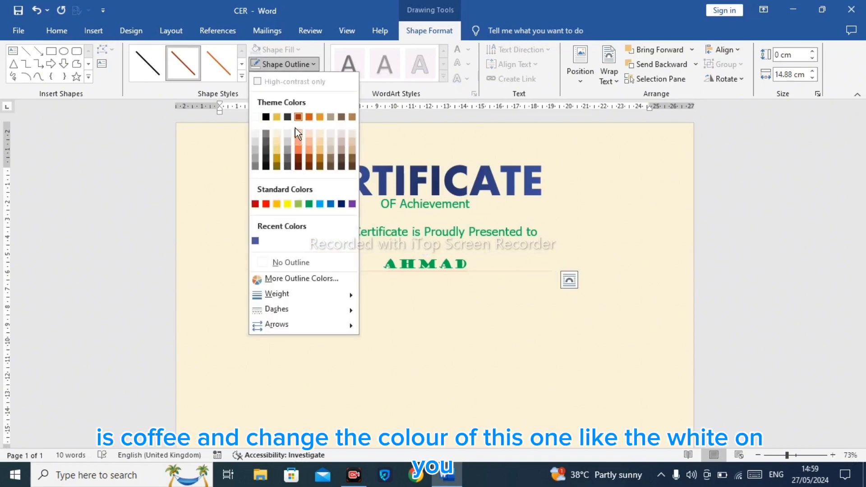
click(299, 204)
click(284, 63)
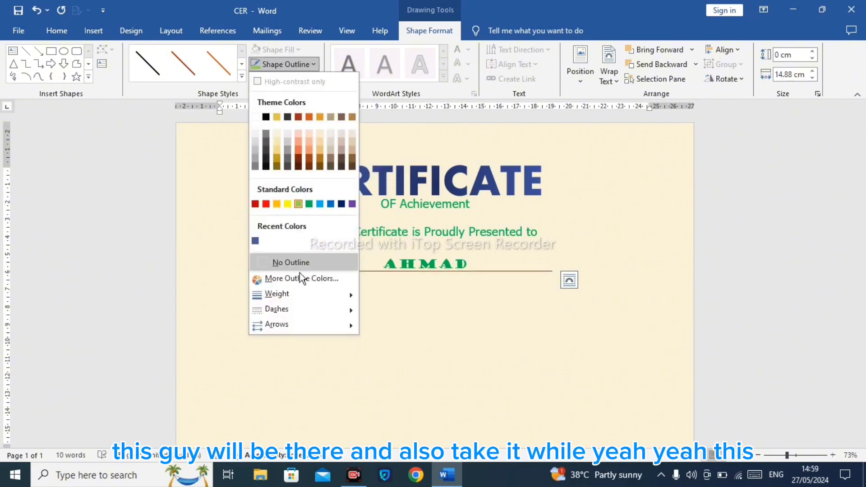
mouse_move(307, 298)
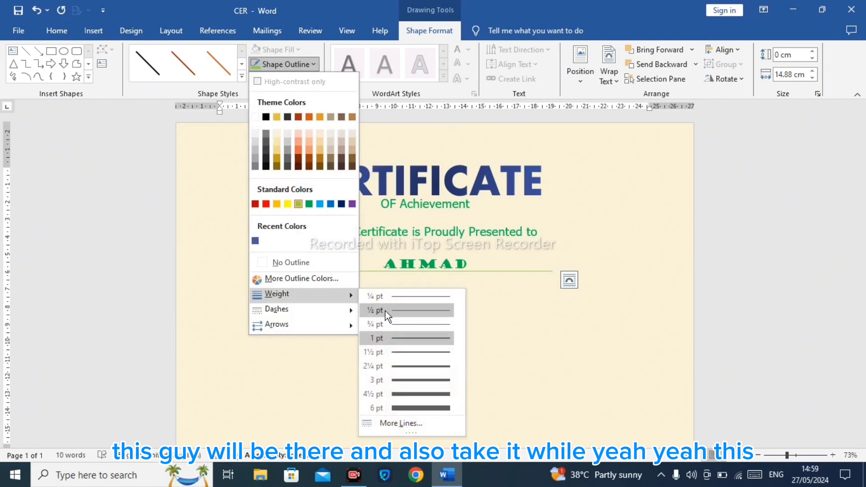
click(405, 353)
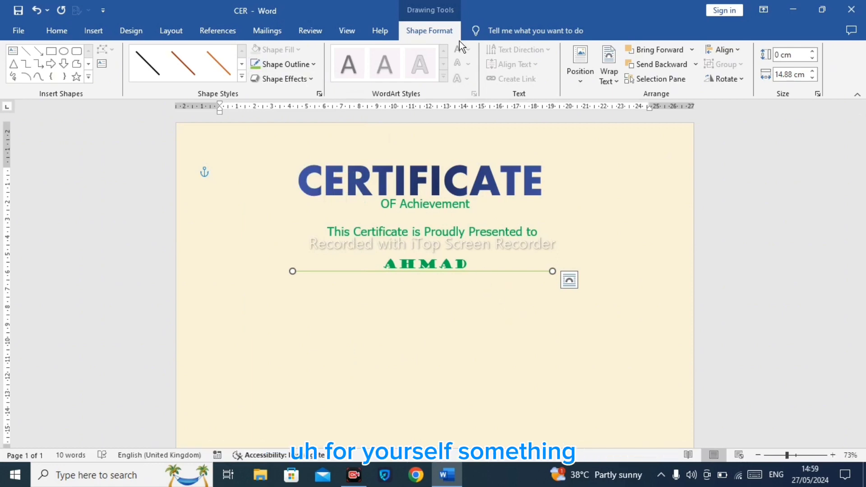
Step: Draw a text box about 21.7 cm wide and 5.9 cm tall below the line and fill it with =rand( sample text
click(90, 30)
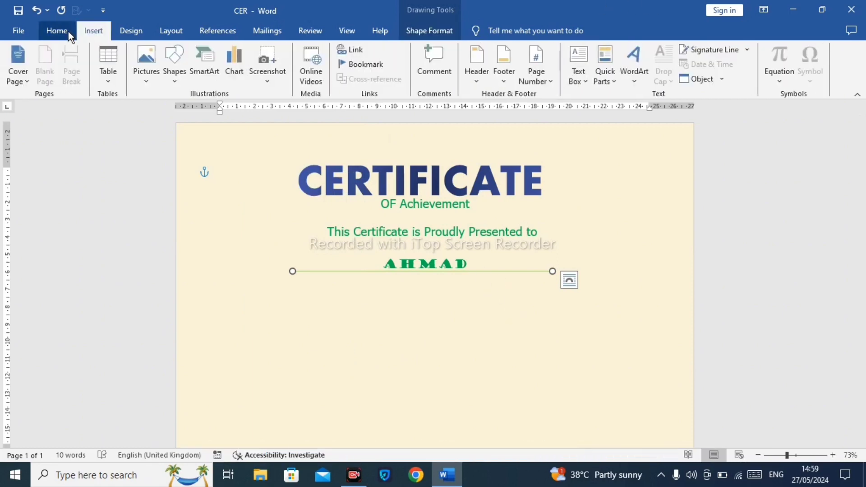
click(71, 32)
click(93, 30)
click(578, 74)
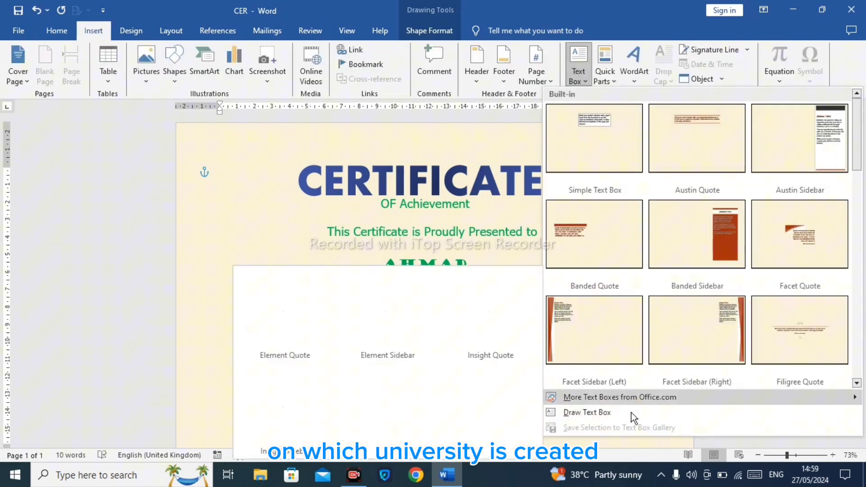
click(630, 417)
mouse_move(248, 299)
mouse_down()
mouse_move(551, 360)
mouse_move(628, 402)
mouse_up()
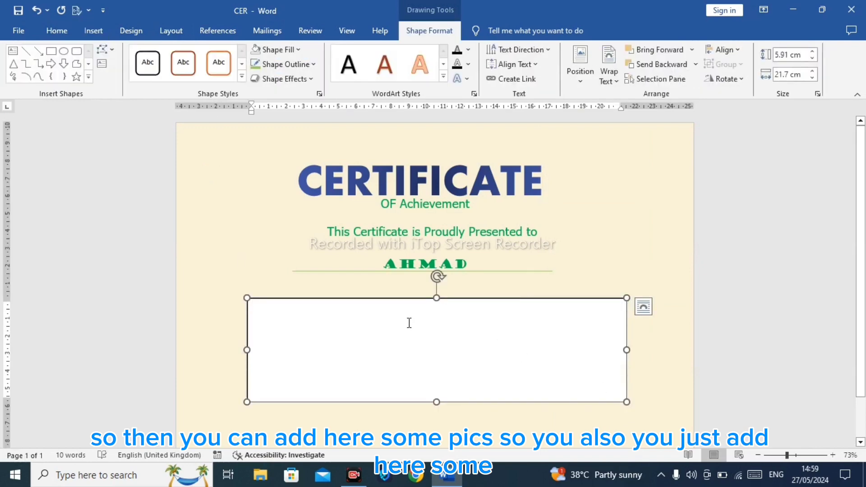
text(=rand(5)
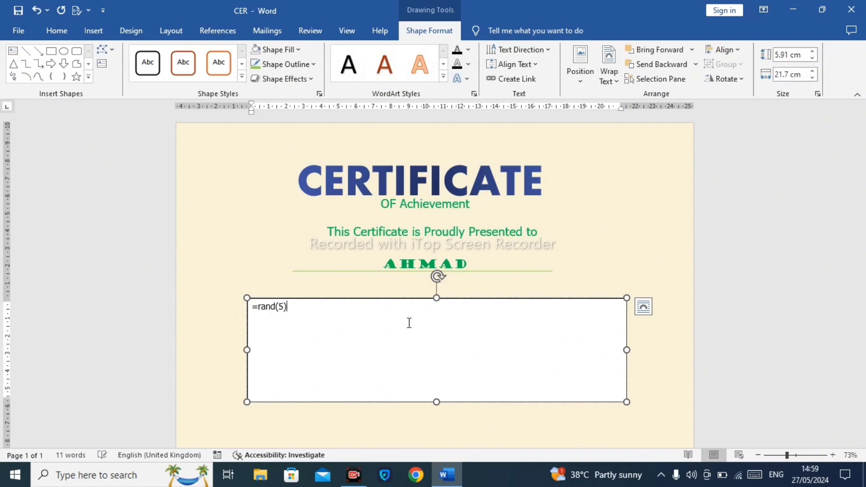
key(Return)
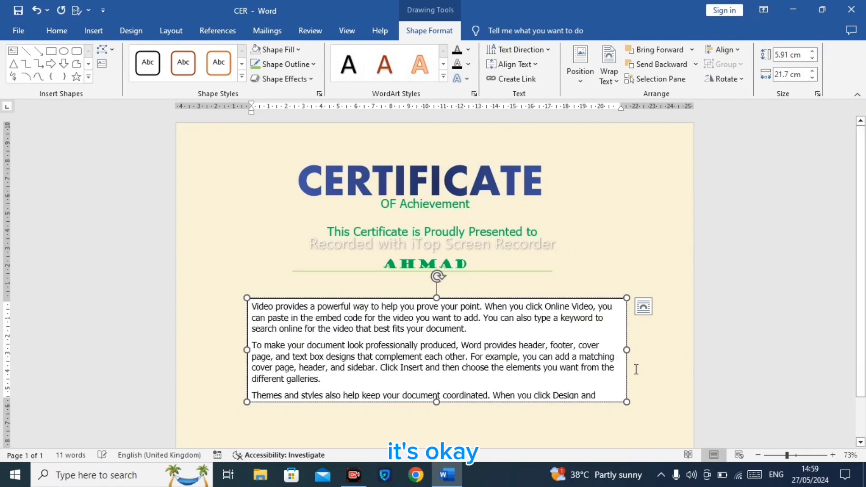
Step: Centre all the text in the new box and set its font size to 10
key(ctrl+a)
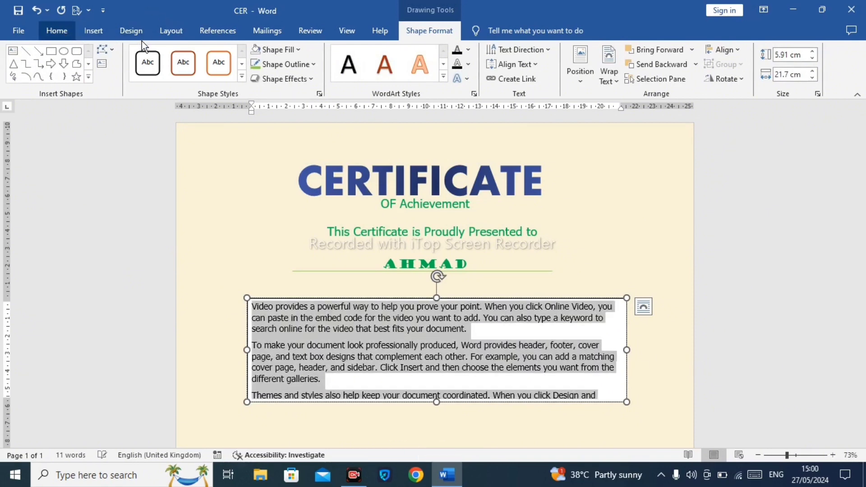
click(57, 30)
click(319, 73)
click(204, 55)
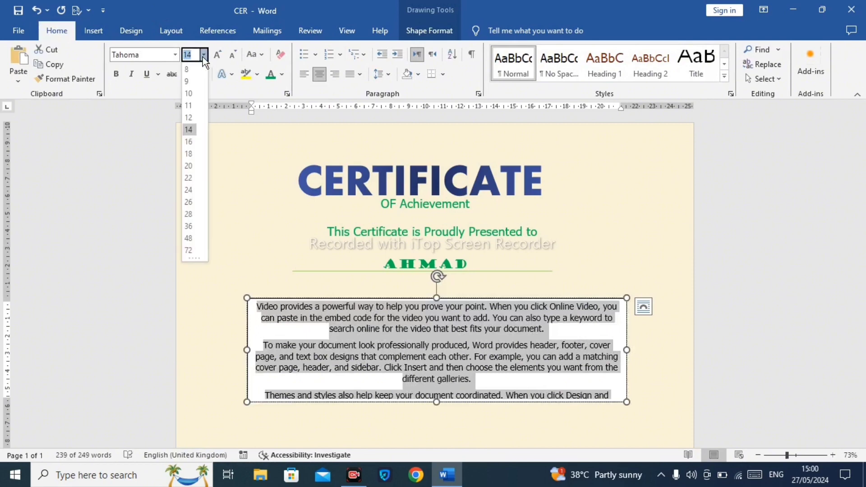
click(189, 93)
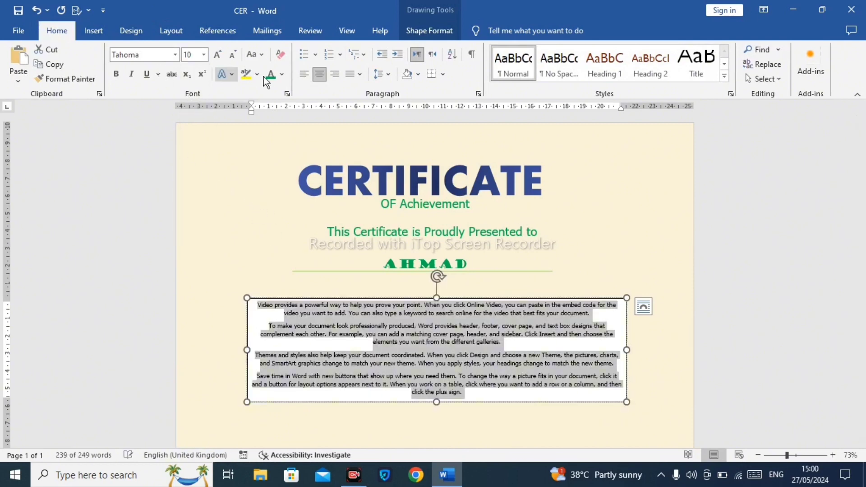
Step: Remove the paragraph text box's outline and its fill
click(440, 29)
click(265, 63)
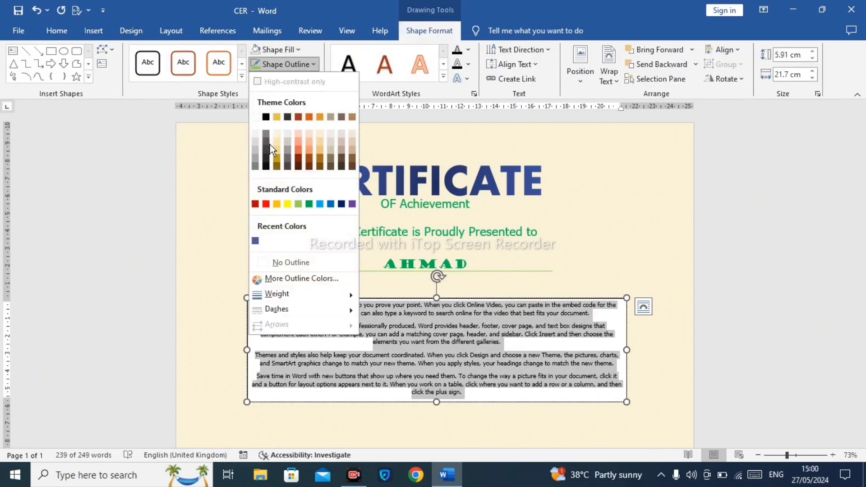
click(289, 257)
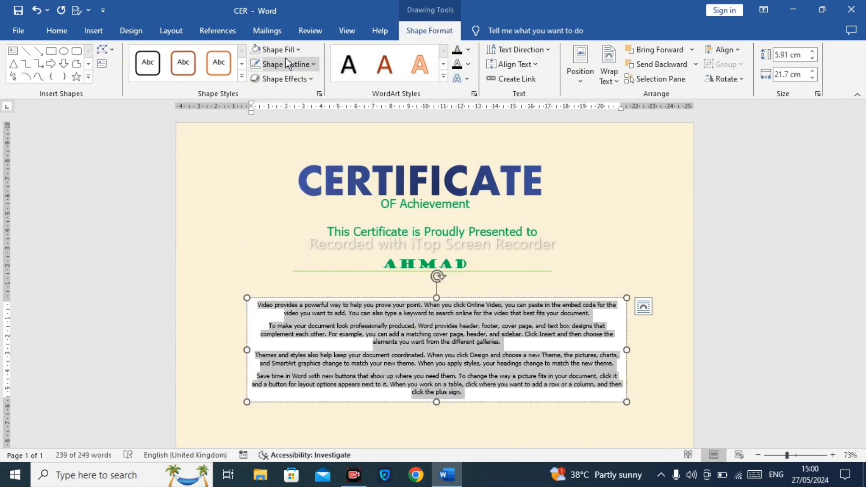
click(275, 49)
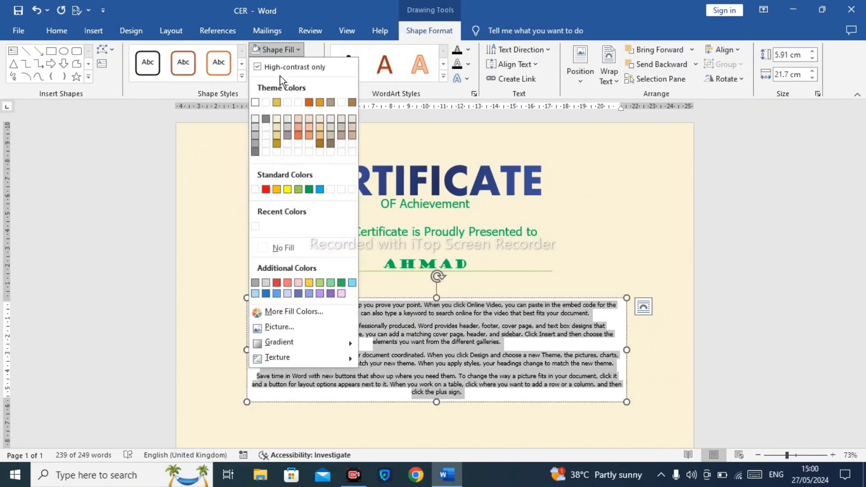
click(283, 248)
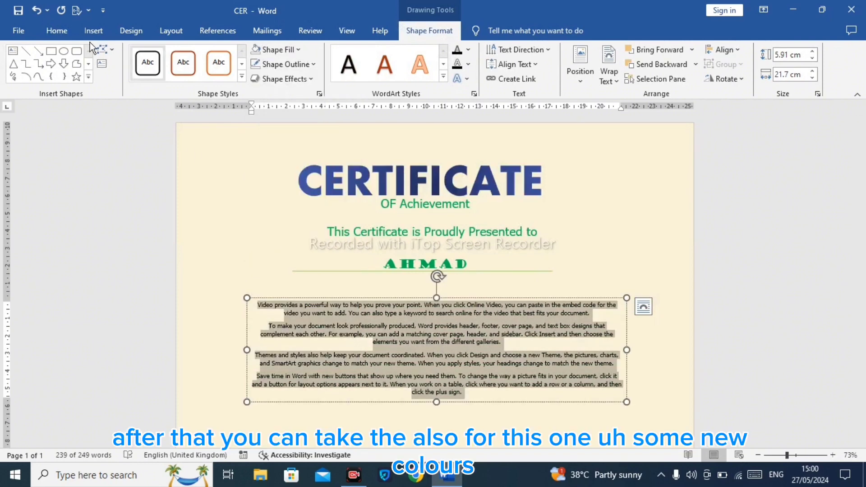
Step: Colour the paragraph text blue and move the box up just under the line
click(56, 30)
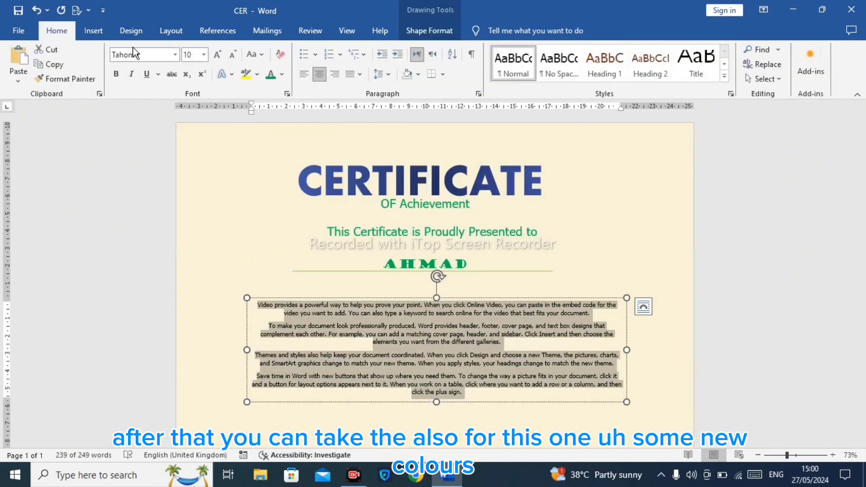
click(281, 76)
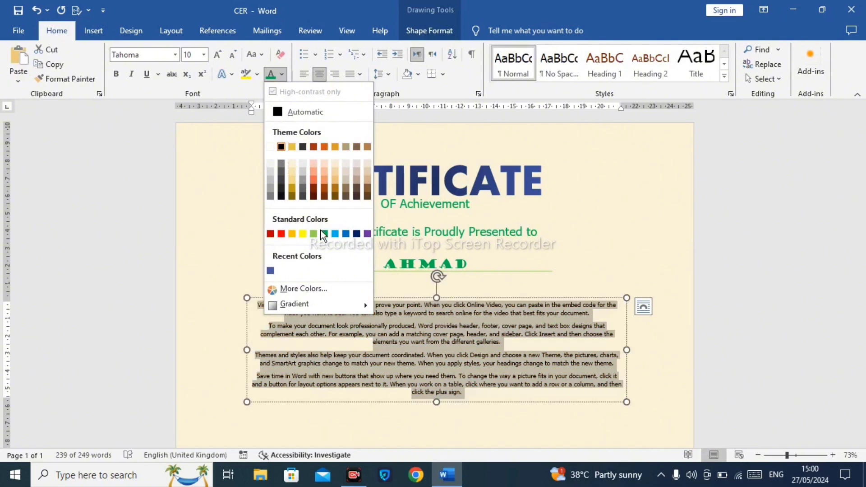
click(336, 233)
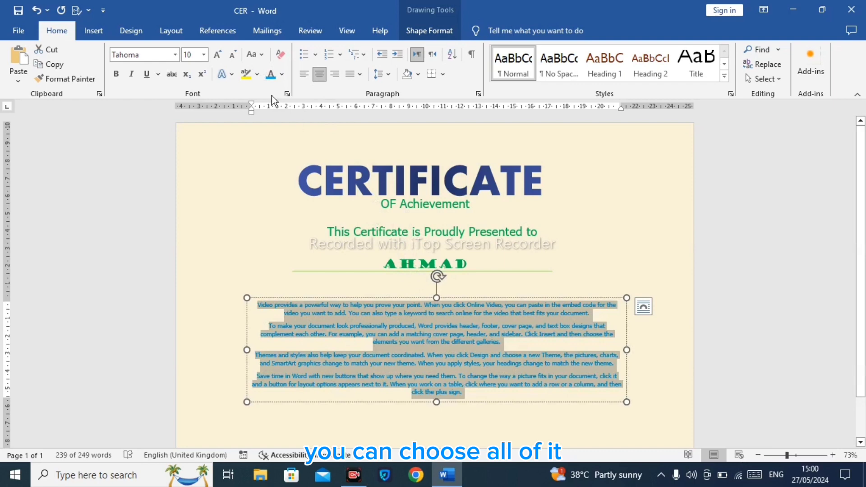
drag(436, 401, 448, 380)
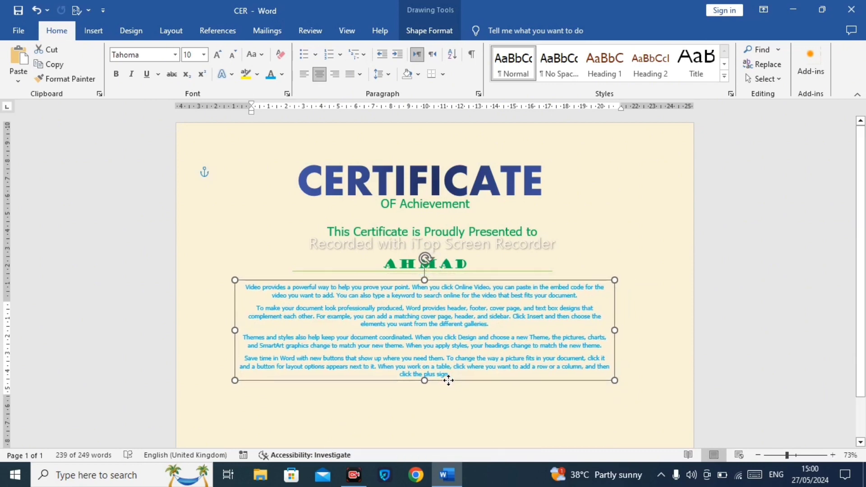
Step: Draw a horizontal line about 4.35 cm long near the lower right of the page and give it a green outline
click(515, 397)
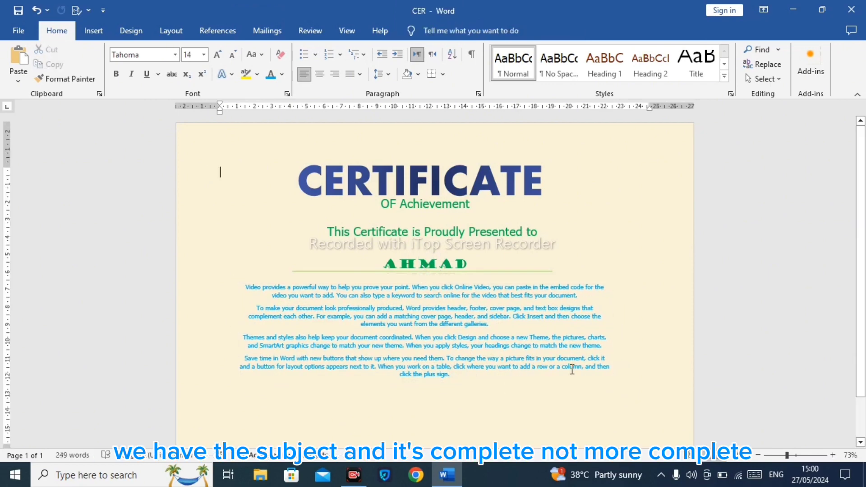
mouse_move(861, 298)
mouse_down()
mouse_move(864, 332)
mouse_move(865, 224)
mouse_move(865, 298)
mouse_up()
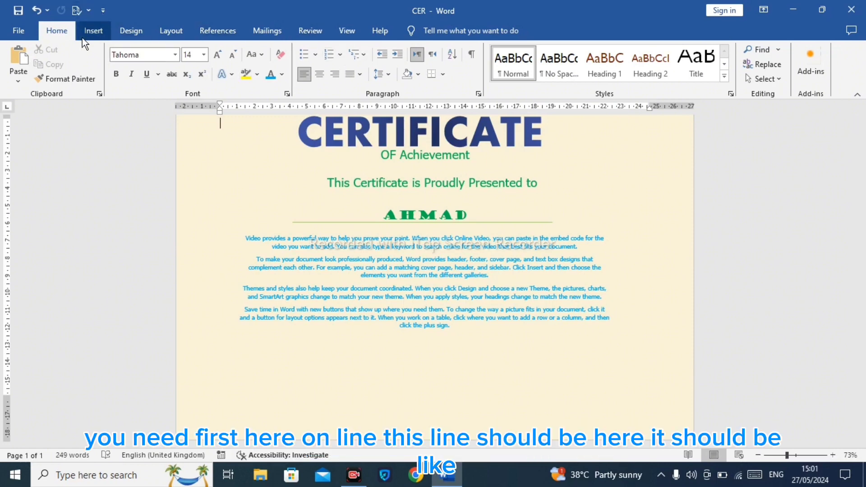
click(93, 31)
click(174, 63)
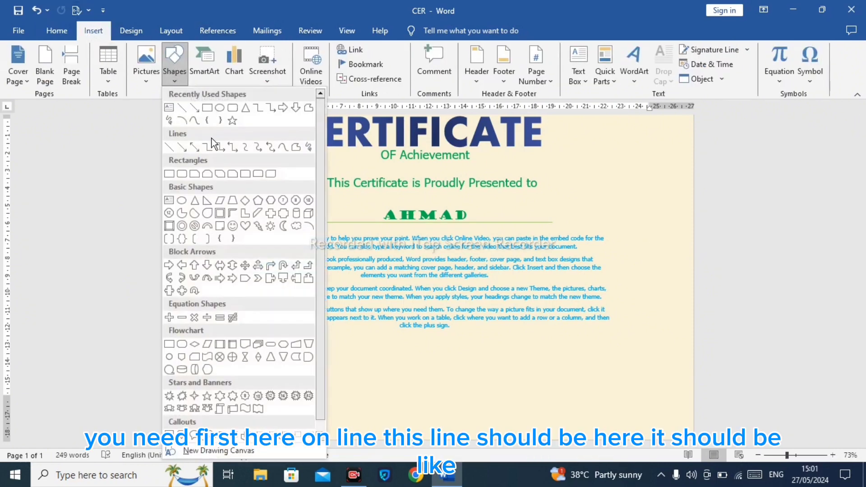
click(181, 123)
drag(636, 404, 560, 404)
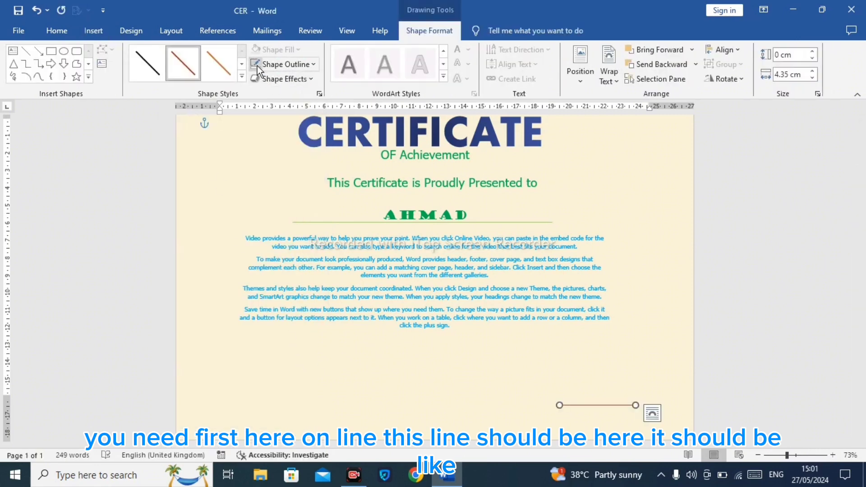
click(281, 65)
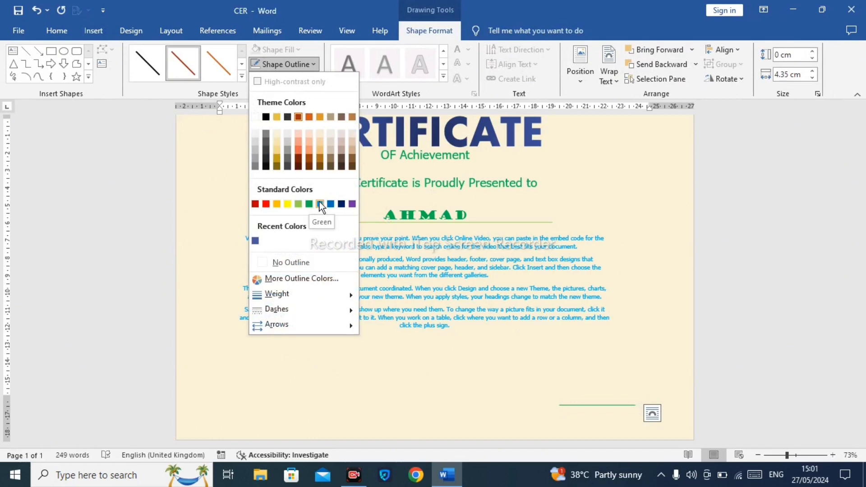
click(310, 203)
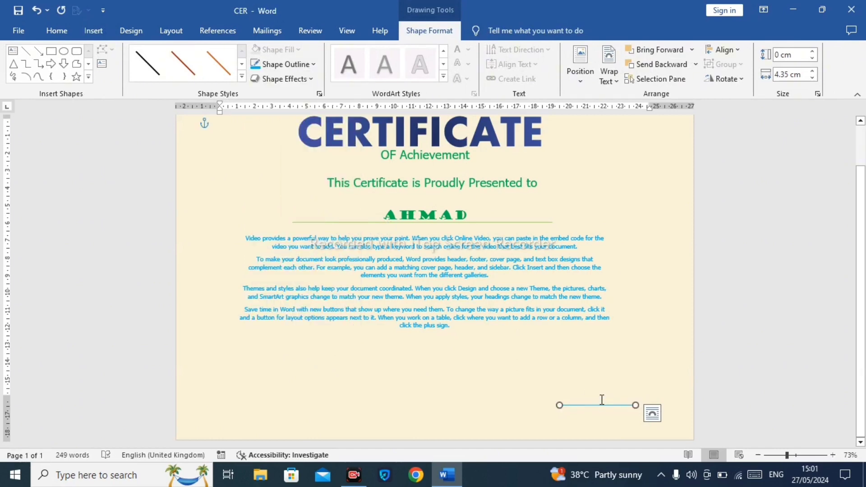
Step: Paste a copy of the line and move it to the lower left of the page
key(ctrl+v)
key(Up)
key(Up)
key(Up)
key(Up)
key(Up)
key(Up)
key(Up)
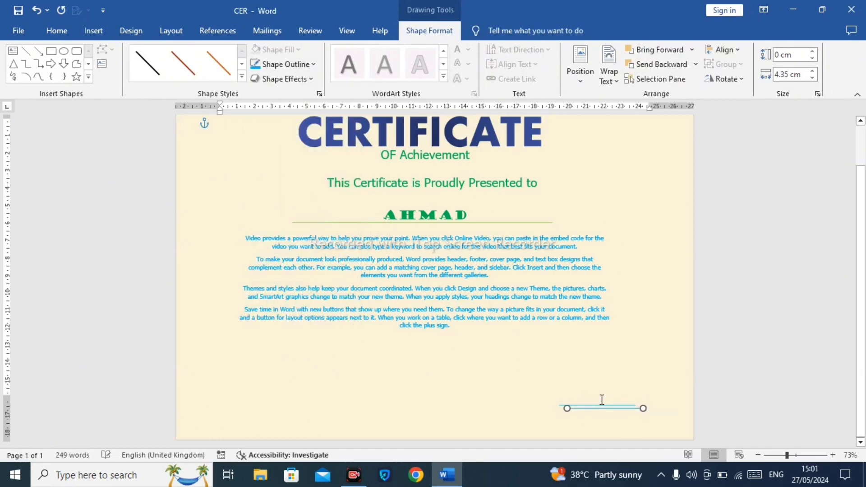
key(Up)
key(Up)
key(Up)
key(Left)
key(Left)
key(Left)
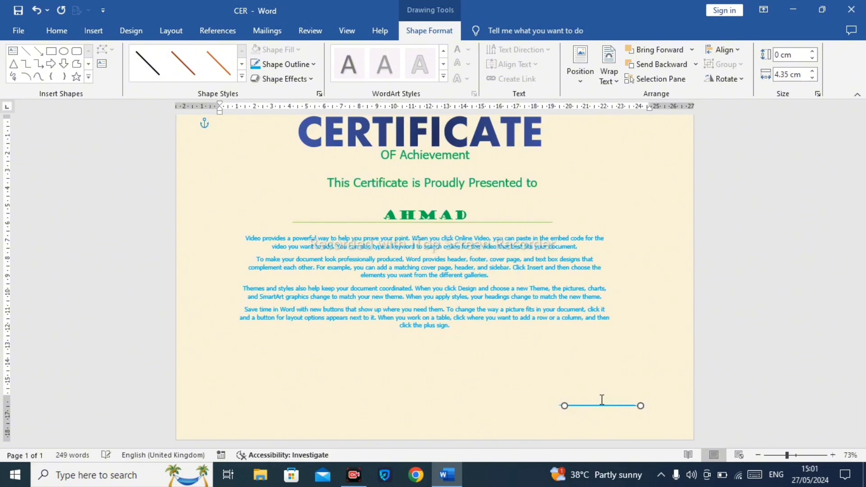
key(Left)
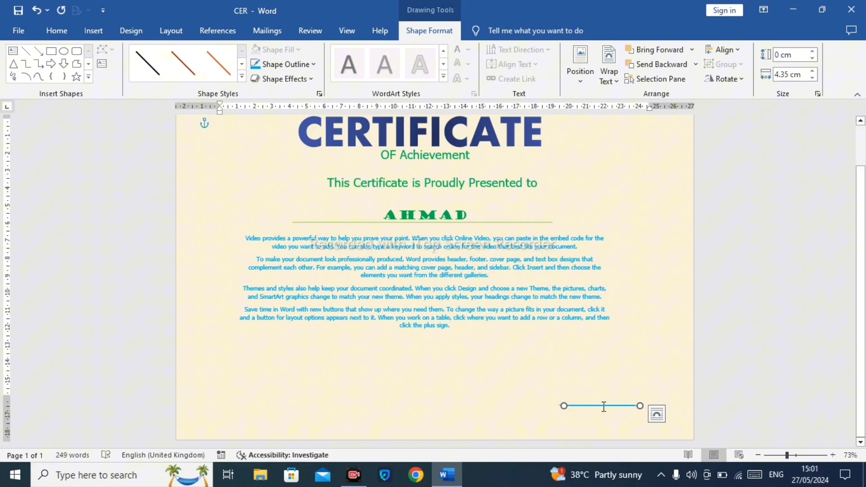
drag(604, 406, 277, 401)
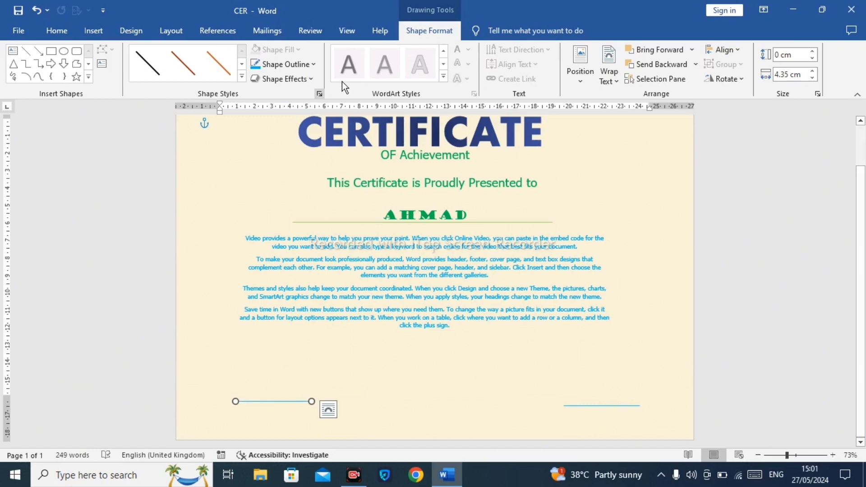
Step: Turn gridlines on, align the left line level with the right line, then turn gridlines off
click(346, 32)
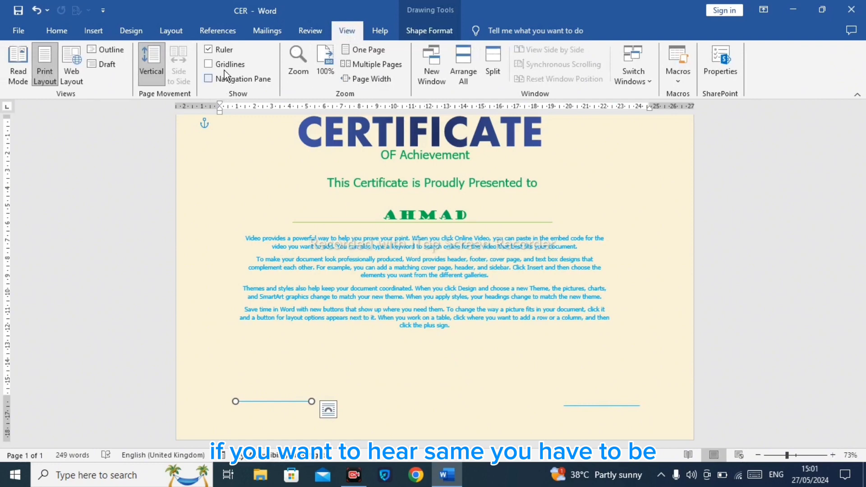
click(209, 64)
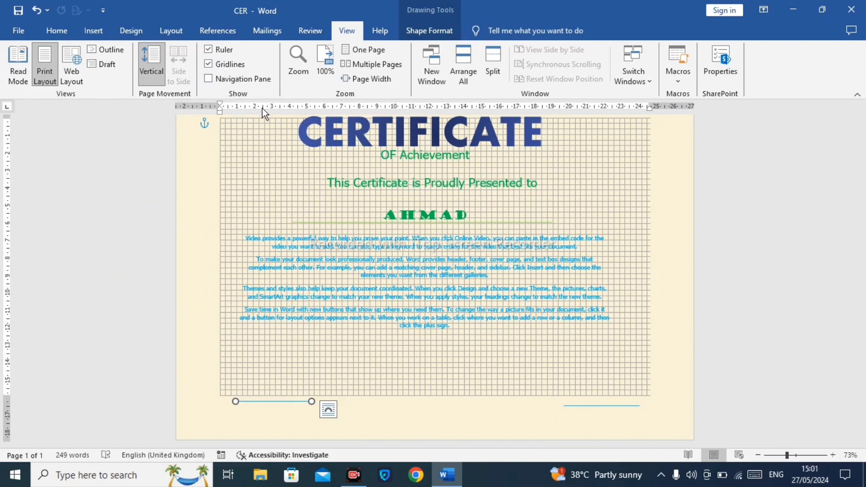
drag(220, 110, 219, 120)
drag(304, 401, 304, 404)
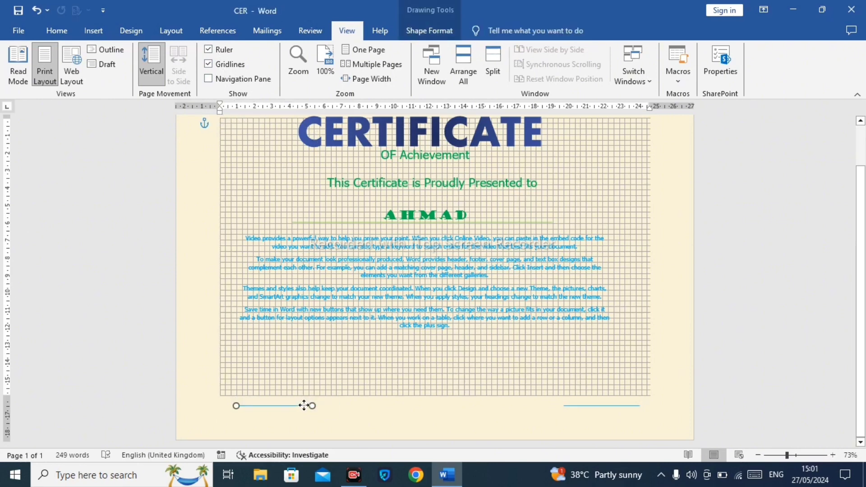
click(304, 409)
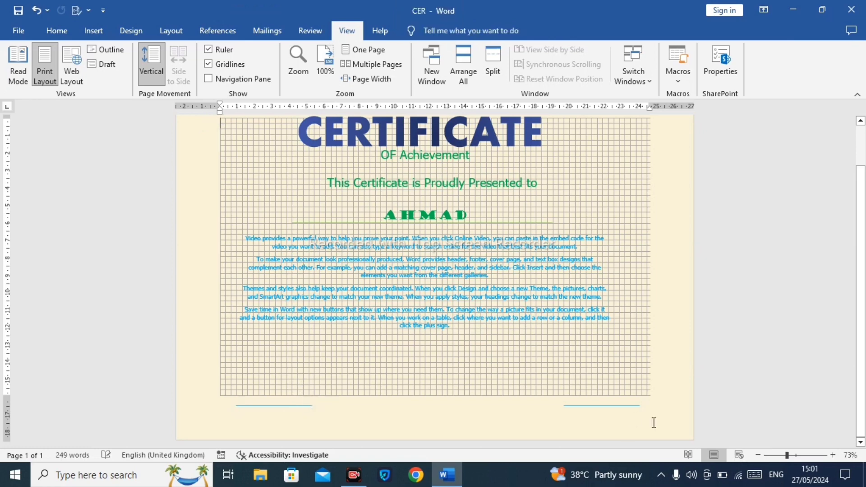
click(218, 68)
Step: Copy the "OF Achievement" text box, move the copy under the left line and replace its text with Date
click(69, 30)
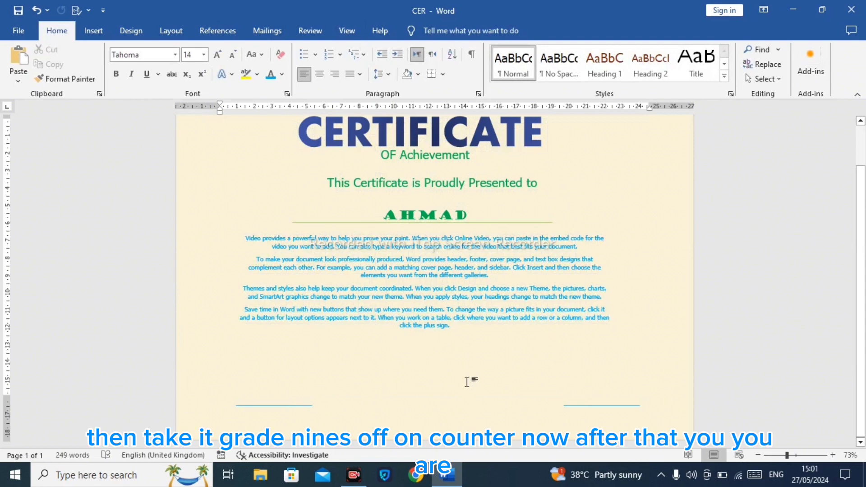
click(467, 165)
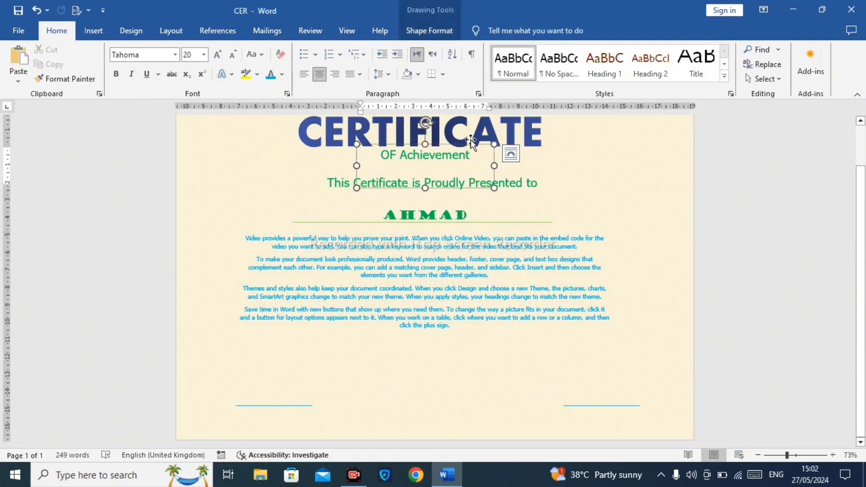
key(ctrl+c)
key(ctrl+v)
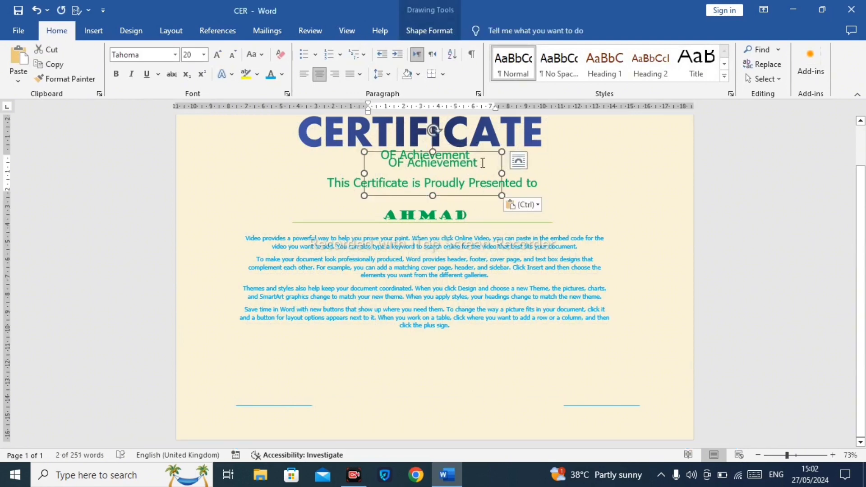
drag(482, 156, 220, 420)
key(Delete)
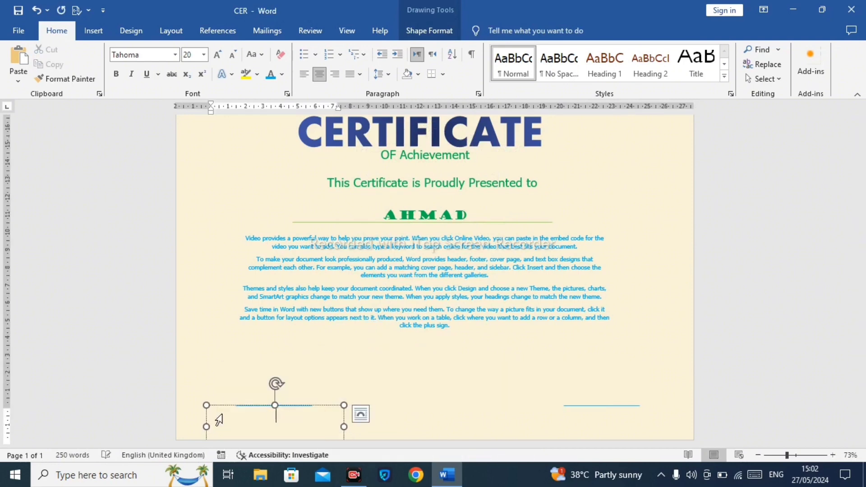
text(Date)
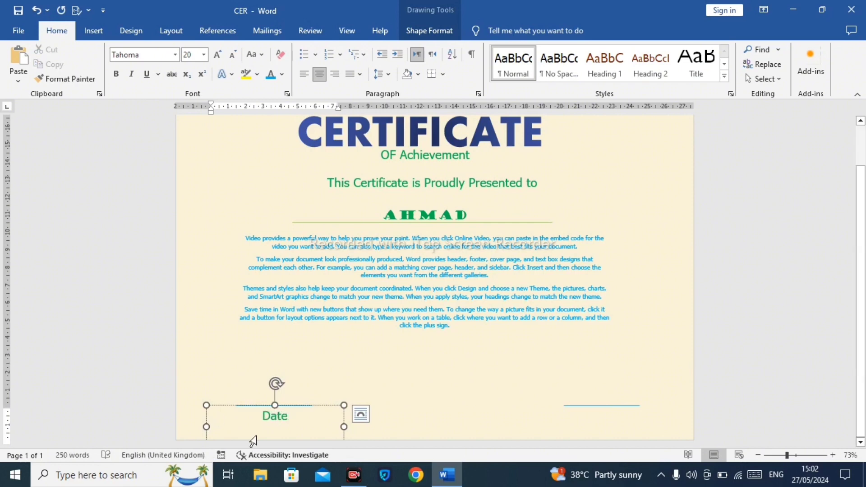
Step: Duplicate the Date text box and place the copy just above the left line
click(306, 405)
key(ctrl+c)
key(ctrl+v)
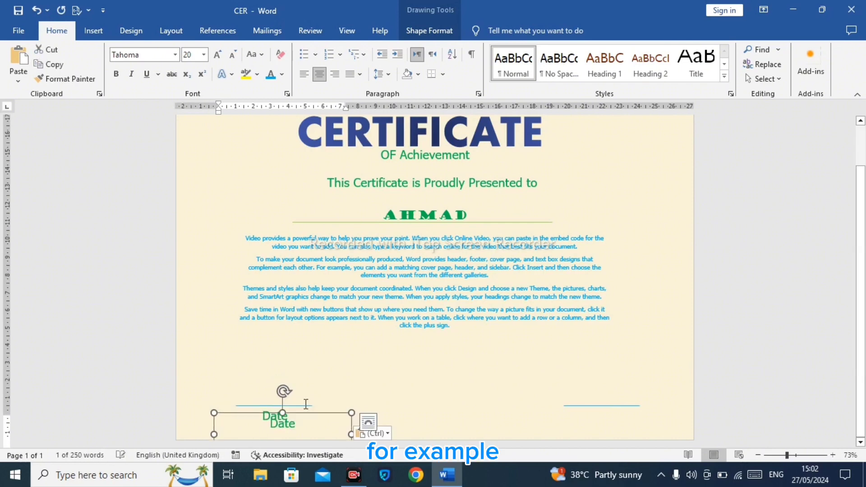
drag(324, 415, 316, 391)
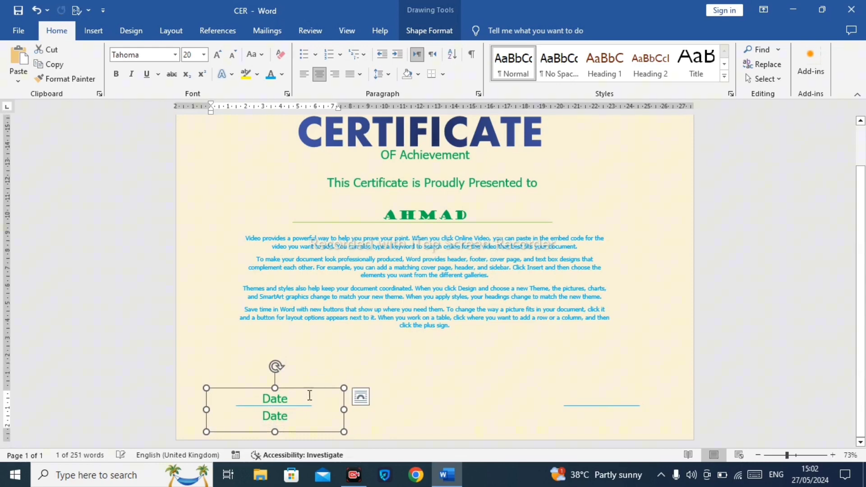
Step: Replace the upper copy's text with the date 5/08/2024
click(297, 397)
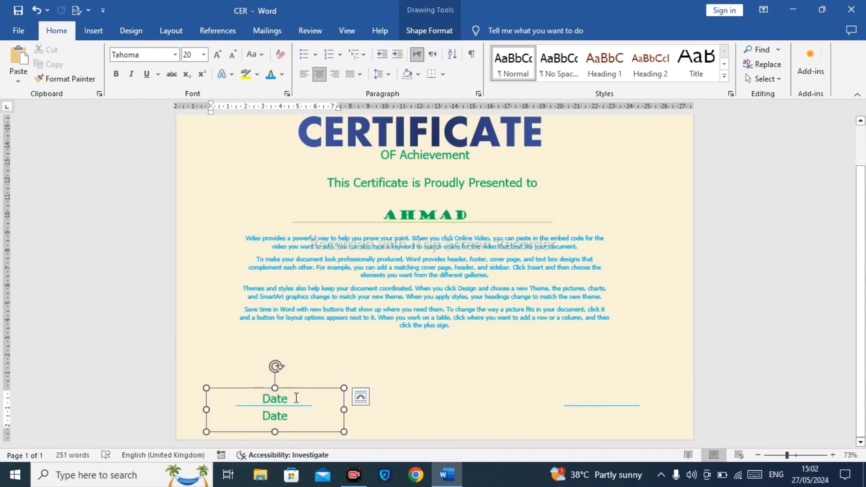
drag(296, 397, 251, 394)
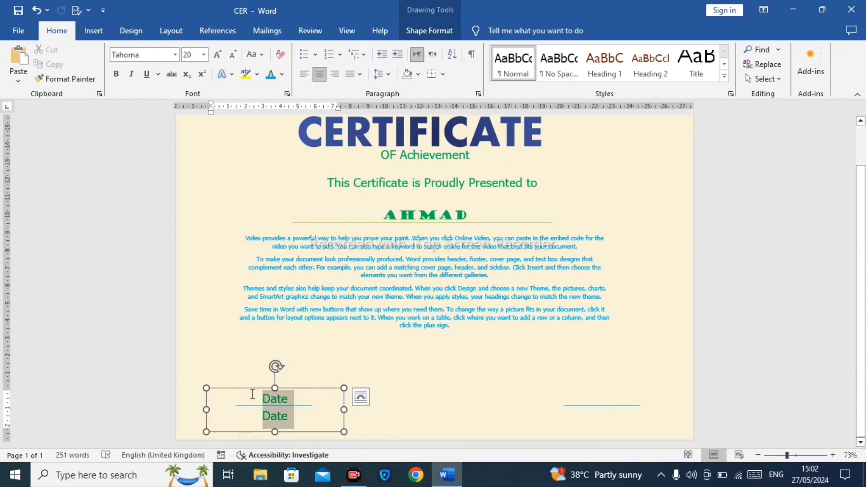
click(284, 401)
drag(278, 432, 276, 405)
double_click(250, 393)
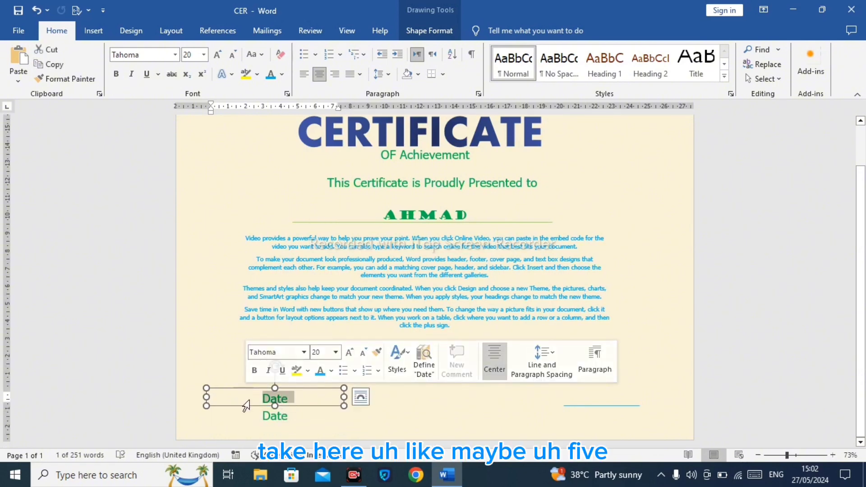
text(5/)
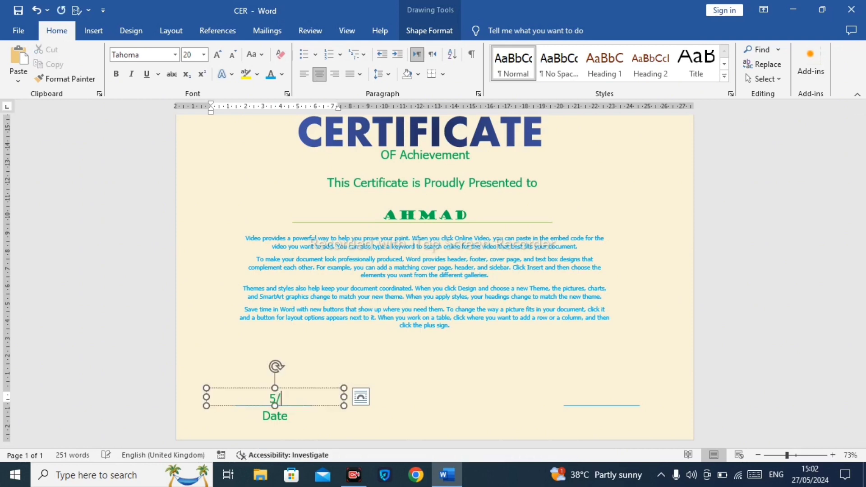
text(08/2024)
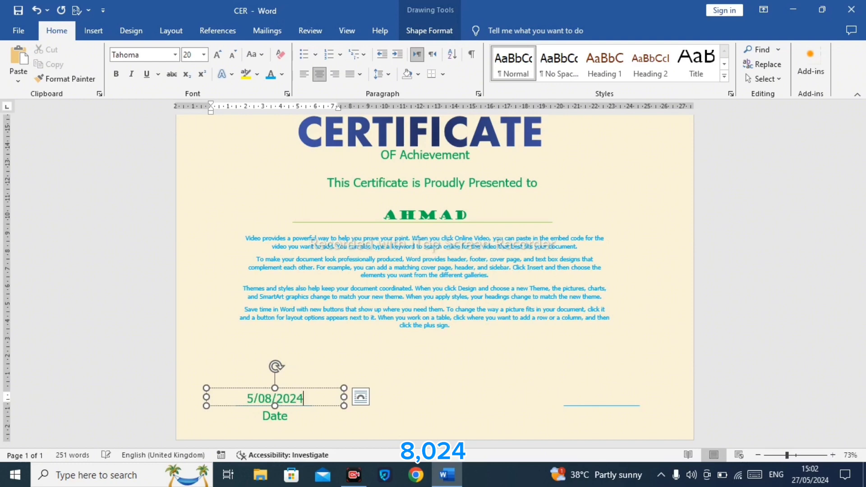
Step: Duplicate the date text box and move the copy above the right line
click(323, 374)
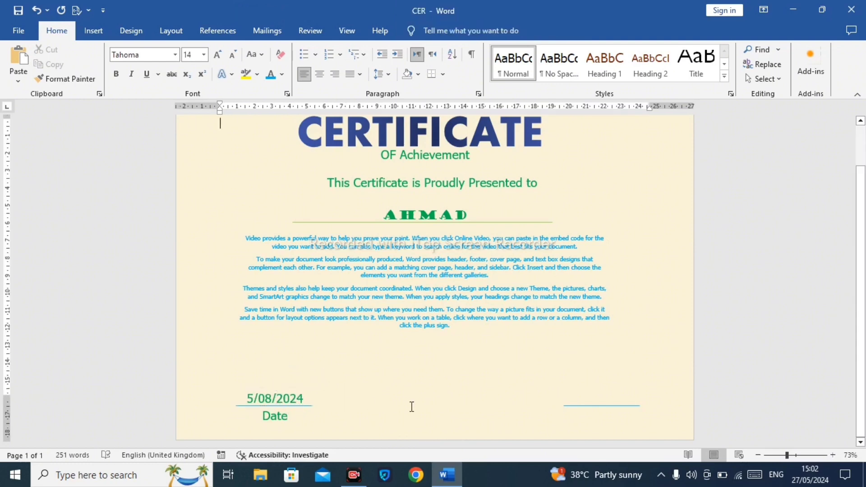
click(308, 388)
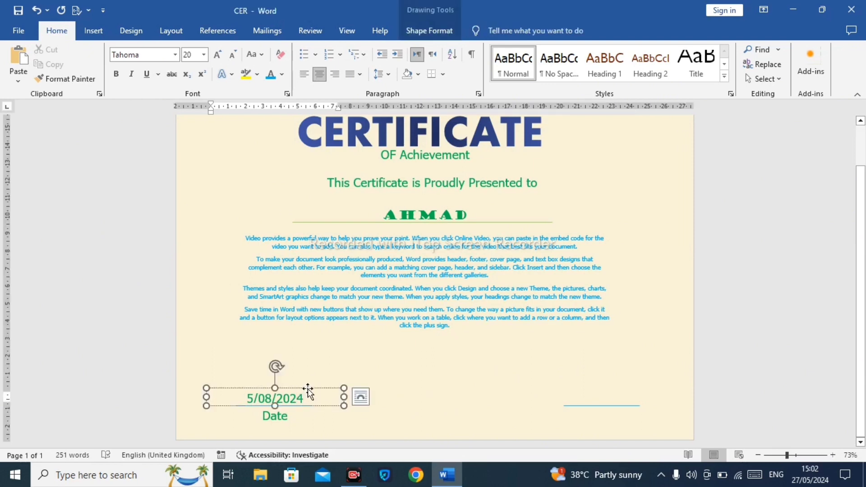
key(ctrl+c)
key(ctrl+v)
key(Up)
key(Up)
key(Up)
key(Up)
key(Up)
key(Up)
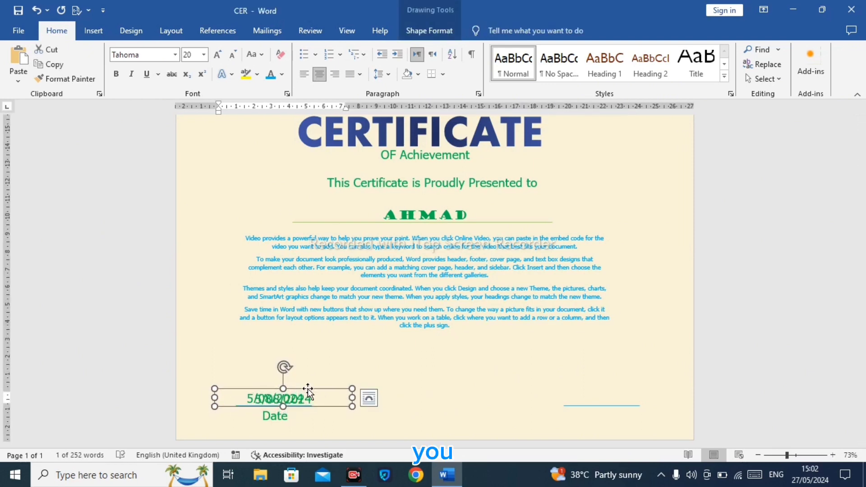
key(Right)
mouse_move(322, 388)
mouse_down()
mouse_move(615, 391)
mouse_move(513, 378)
mouse_up()
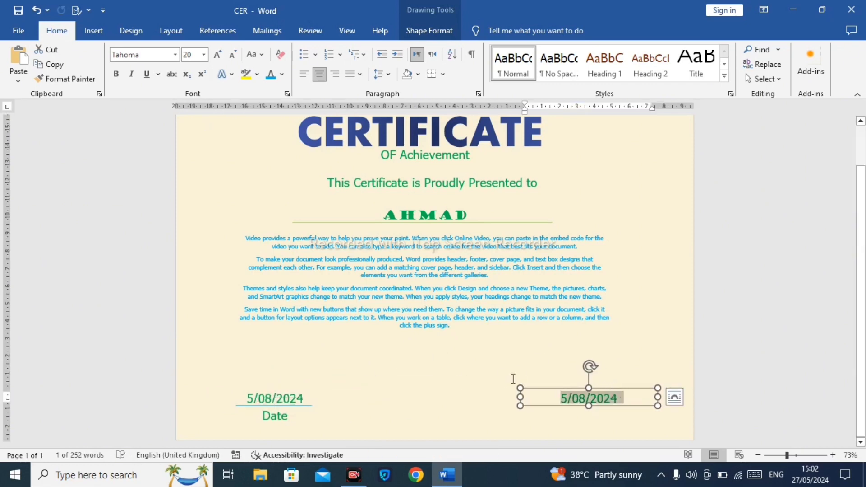
Step: Move that copy below the right line and replace its text with SIGNATURE
key(Delete)
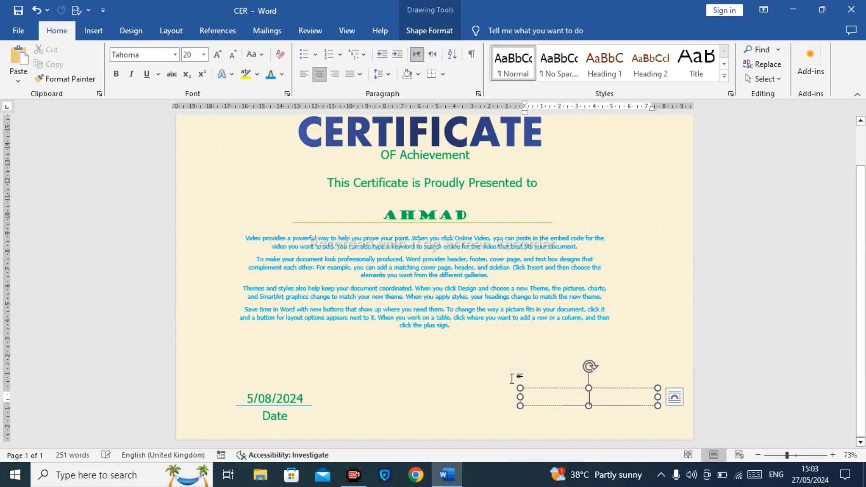
drag(554, 388, 573, 405)
click(612, 415)
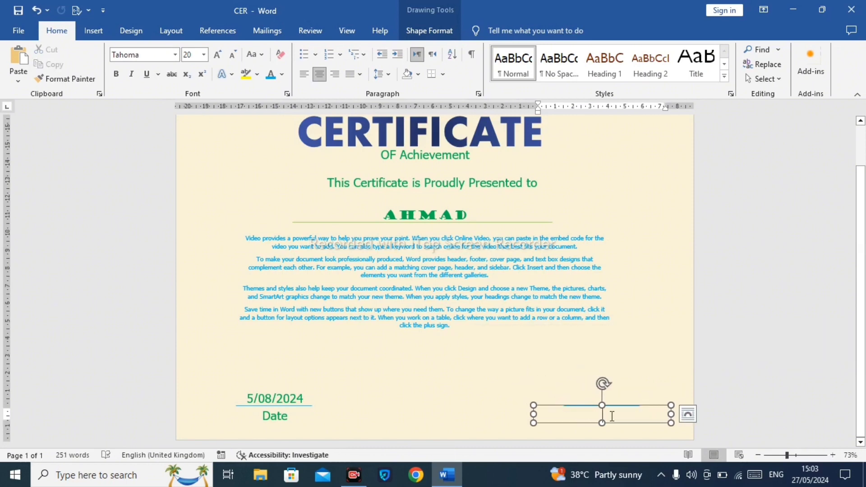
text(S)
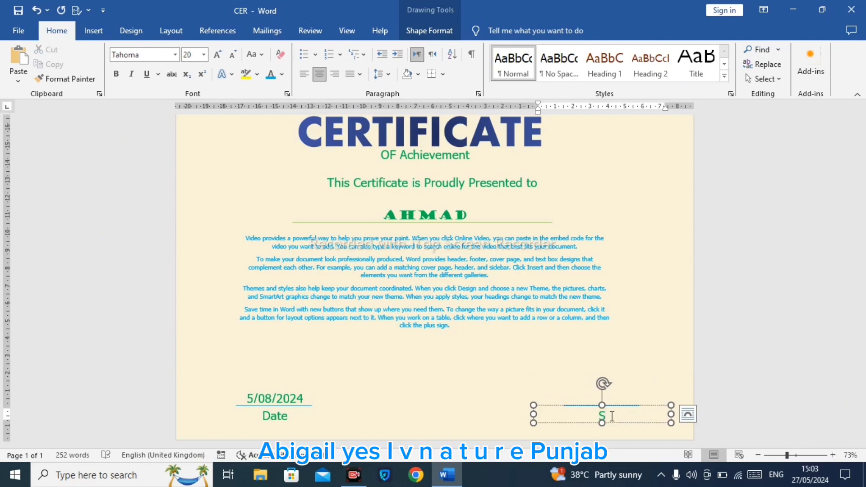
text(IGNATURE)
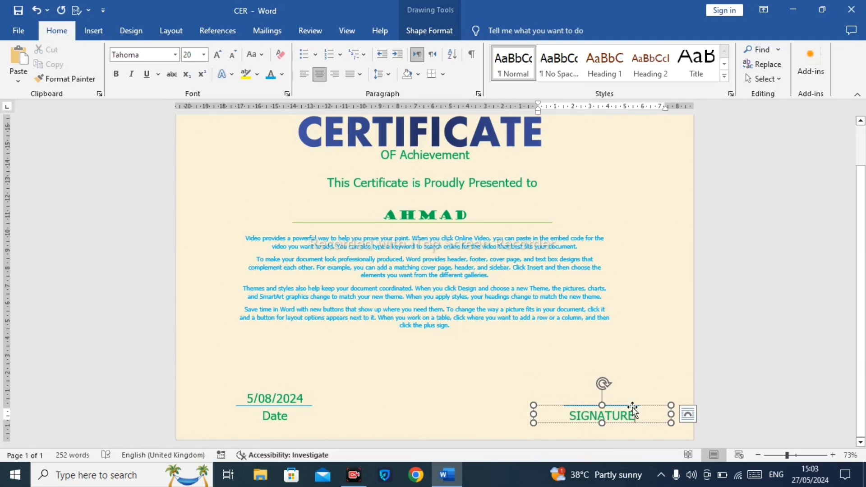
click(631, 388)
click(596, 414)
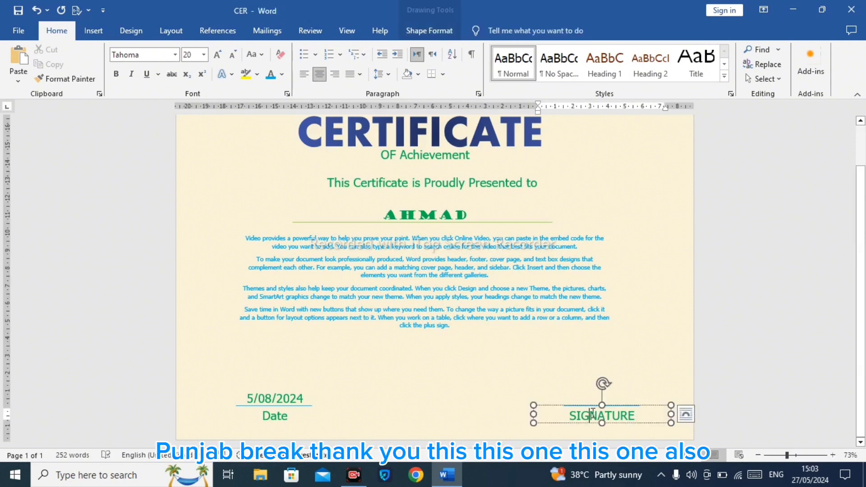
Step: Recolour the date and signature text blue using the recent font colour
click(276, 412)
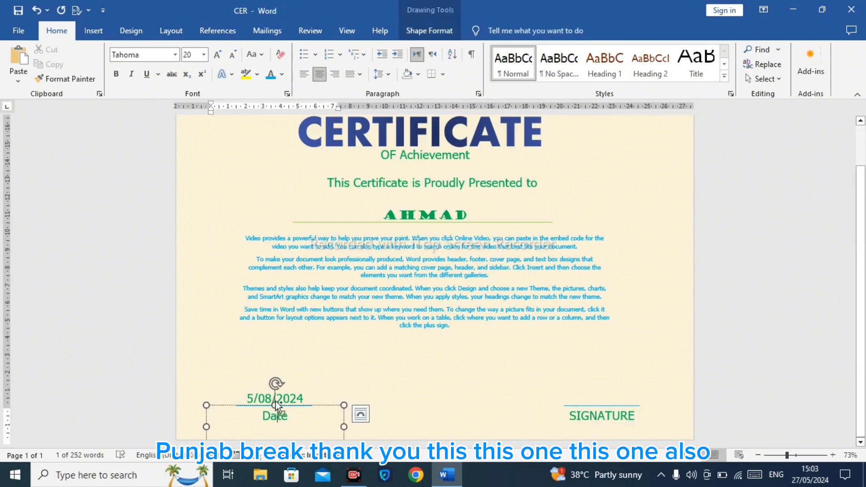
shift+click(259, 395)
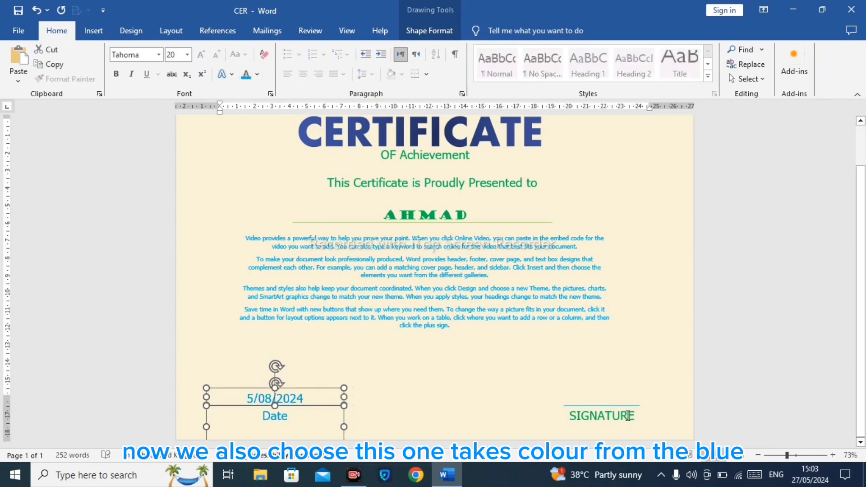
click(626, 405)
click(273, 75)
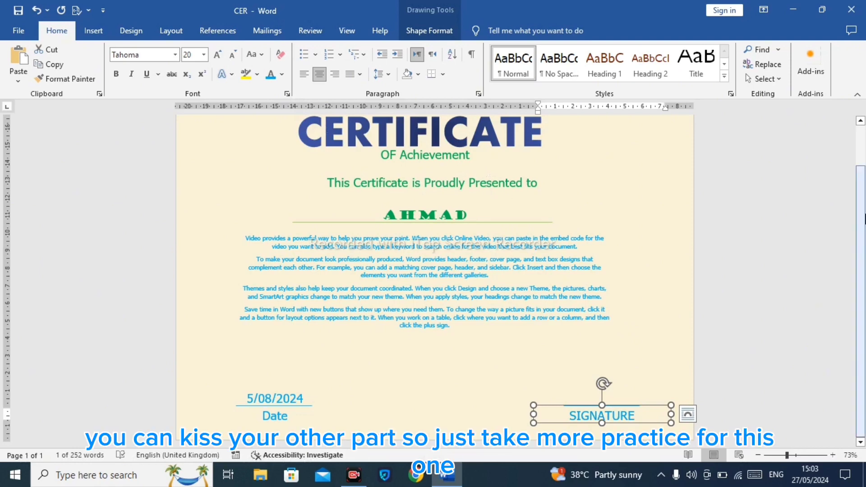
Step: Nudge the OF Achievement text box slightly downward
scroll(861, 219, up, 2)
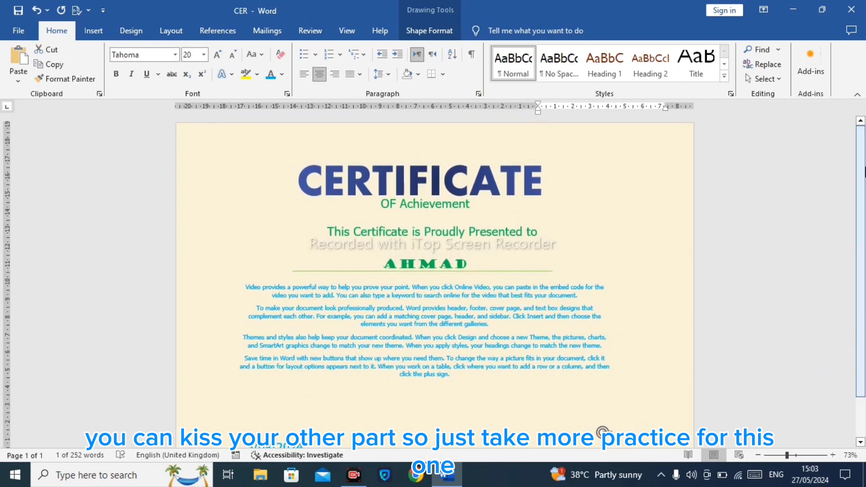
click(462, 207)
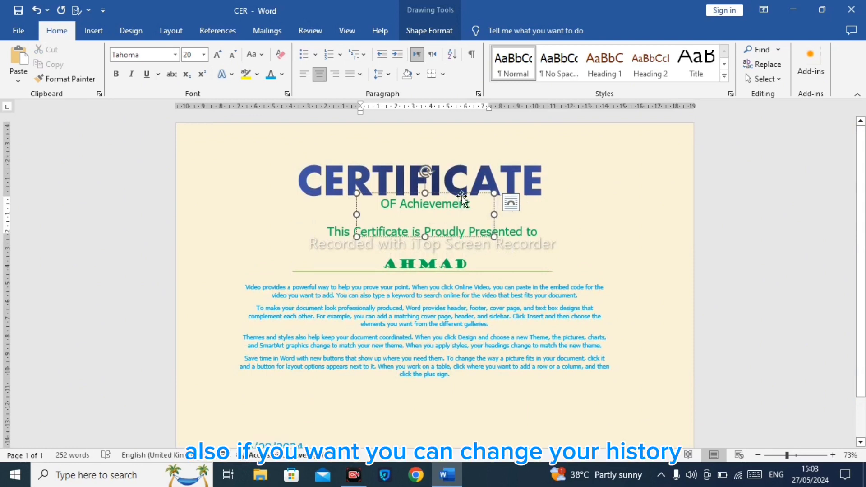
drag(462, 193, 463, 200)
Step: Shorten the 'This Certificate is Proudly Presented to' text box and colour its text blue
click(520, 227)
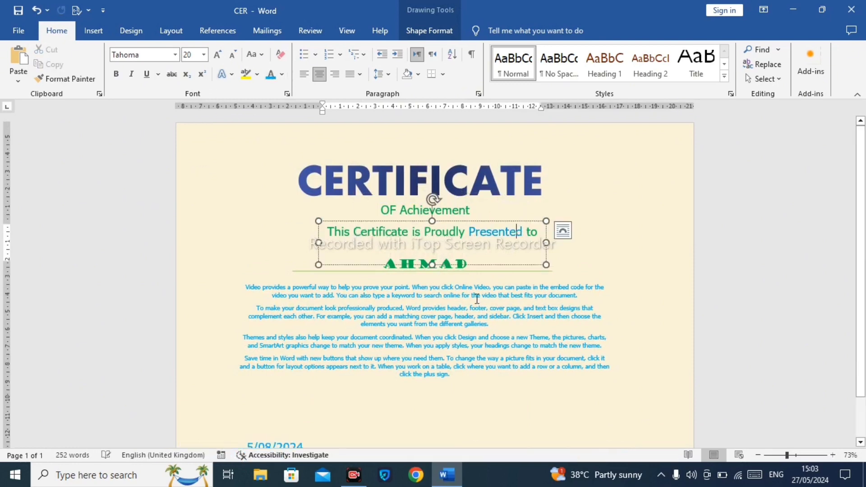
drag(432, 267, 432, 243)
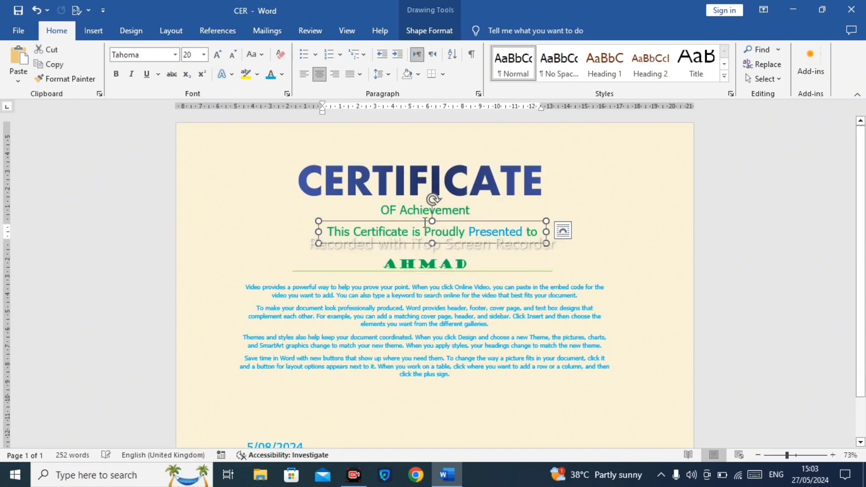
click(271, 74)
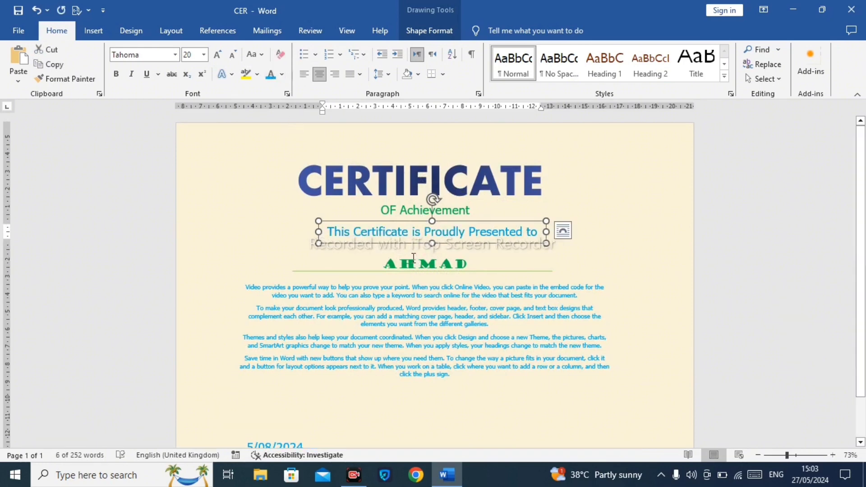
Step: Colour the OF Achievement text blue
click(411, 211)
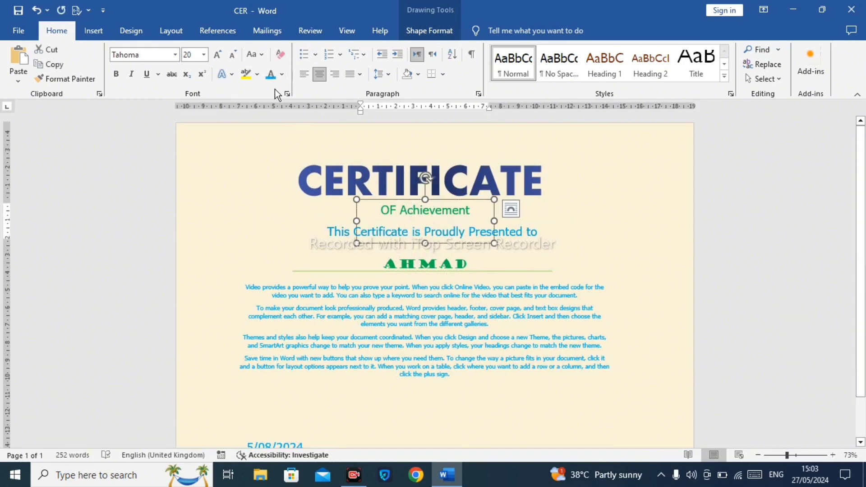
click(271, 76)
click(302, 228)
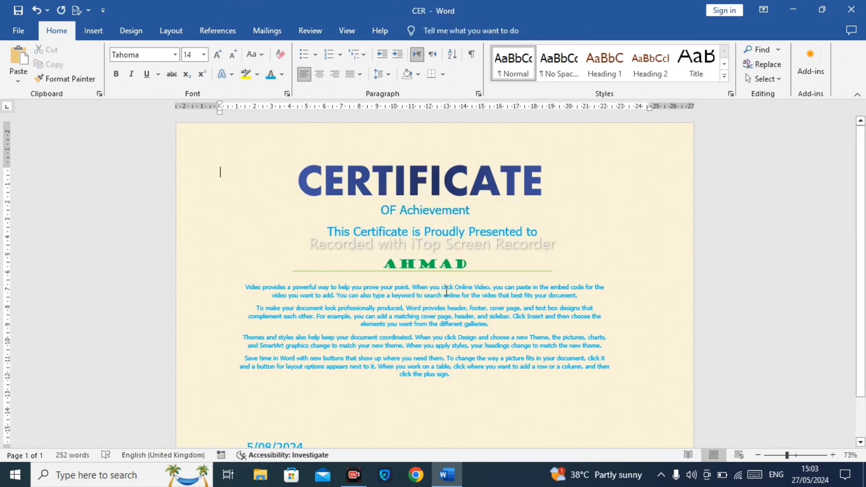
Step: Colour the CERTIFICATE title text blue
click(546, 160)
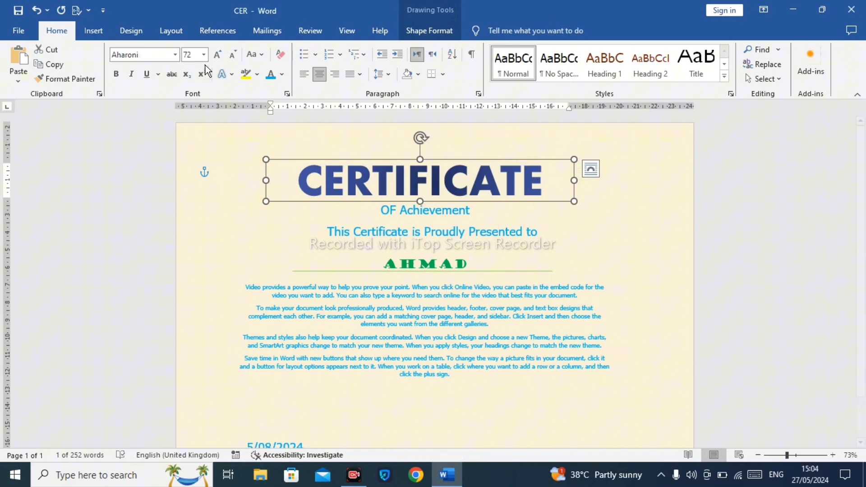
click(281, 74)
click(335, 233)
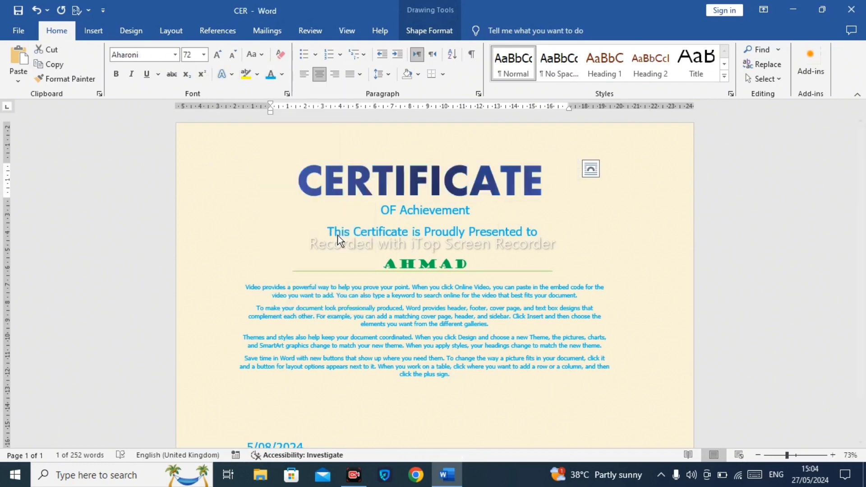
click(321, 135)
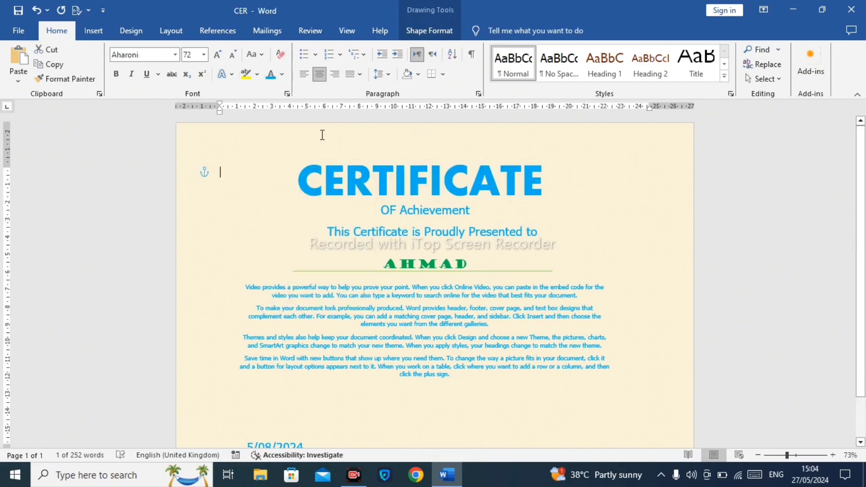
click(281, 74)
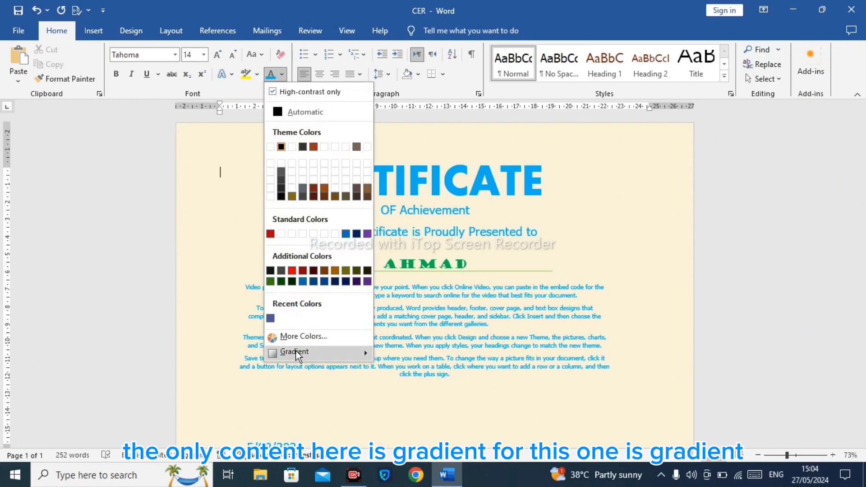
mouse_move(298, 353)
click(472, 396)
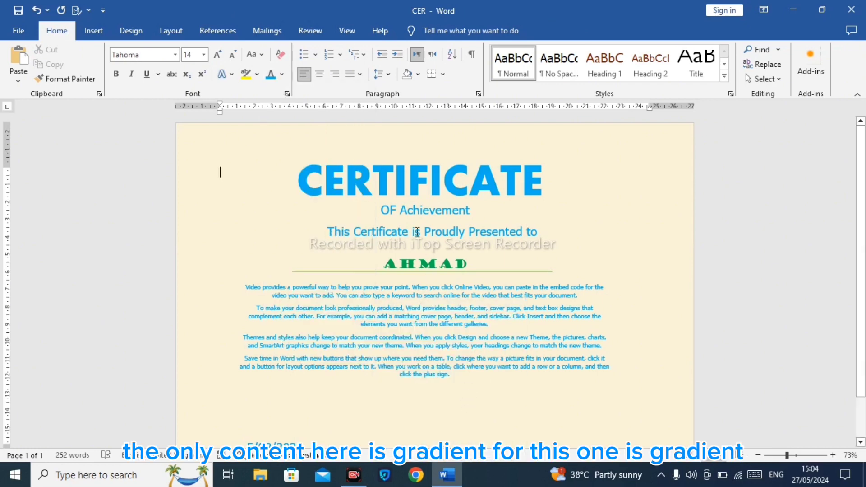
click(222, 75)
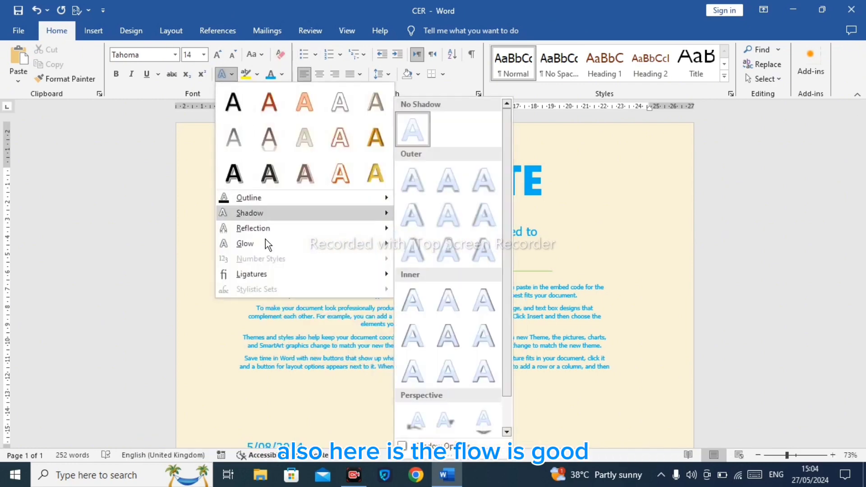
mouse_move(267, 246)
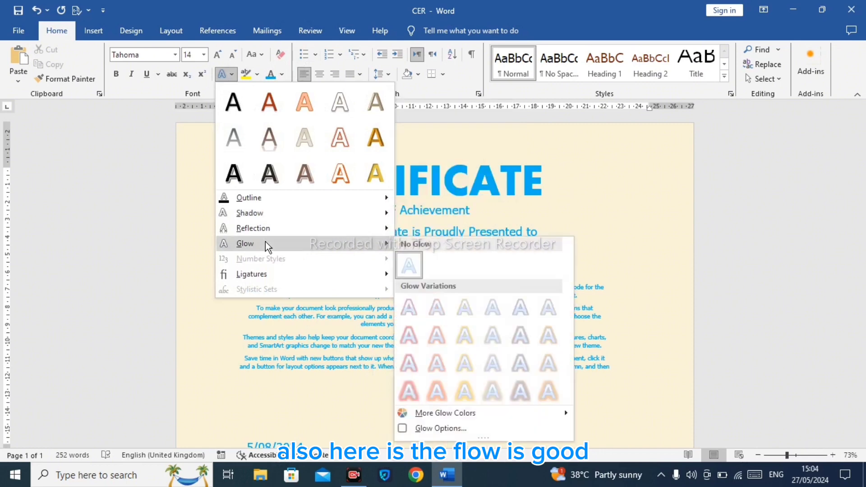
click(495, 343)
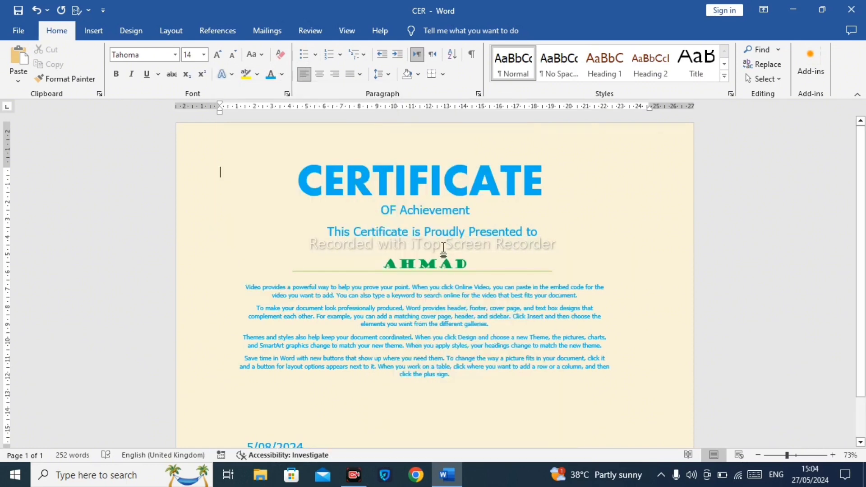
Step: Add a glow text effect to the CERTIFICATE title and set the glow colour to black
click(358, 163)
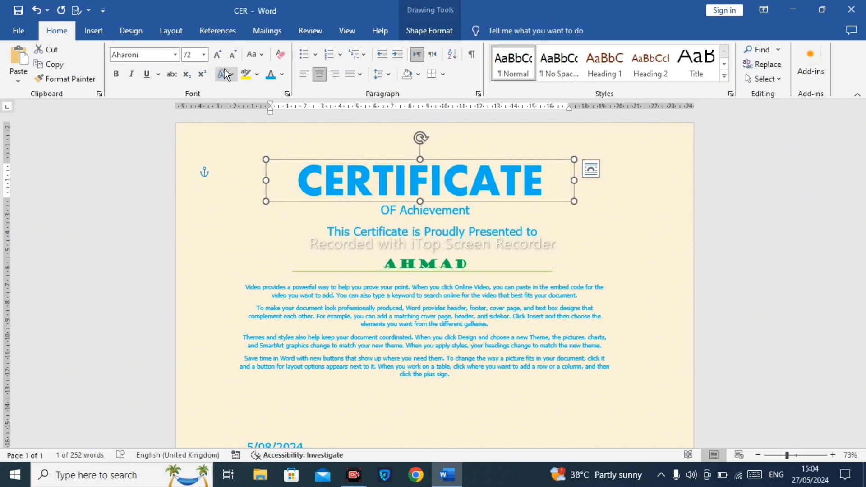
click(225, 75)
mouse_move(290, 249)
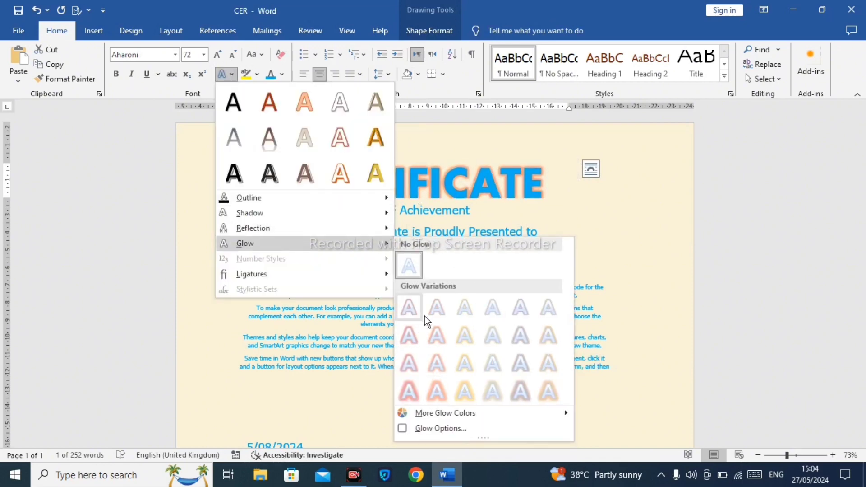
mouse_move(473, 412)
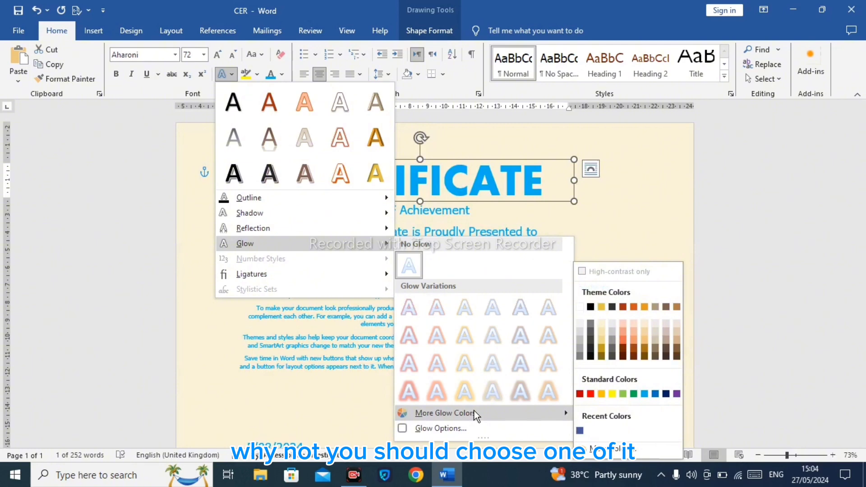
click(590, 307)
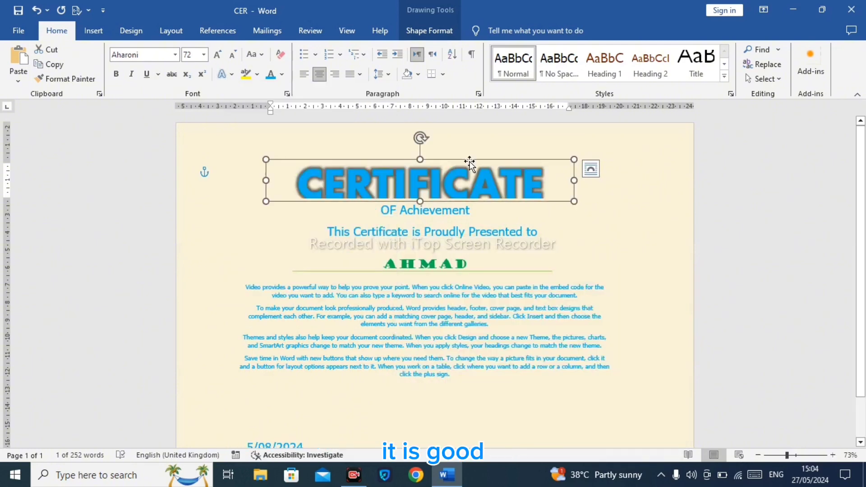
Step: Adjust the CERTIFICATE title box's height and shift it slightly to the right
drag(470, 163, 471, 161)
mouse_move(421, 197)
mouse_down()
mouse_move(419, 223)
mouse_move(416, 204)
mouse_up()
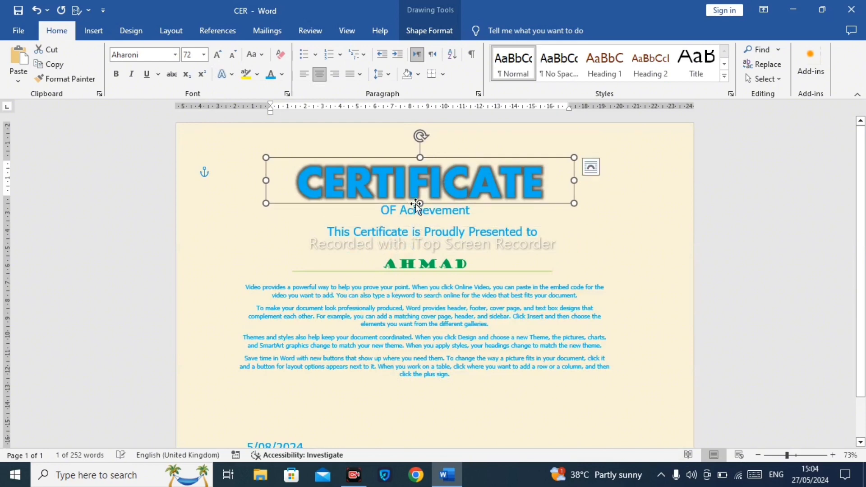
click(615, 211)
drag(531, 157, 532, 157)
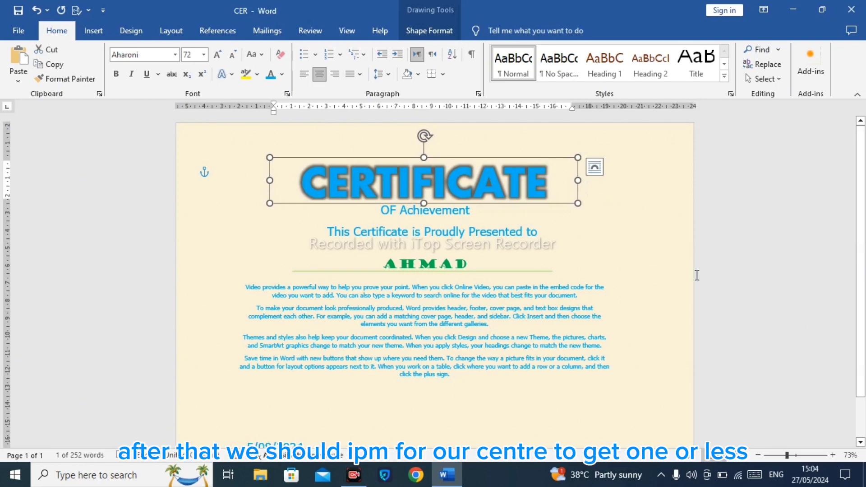
click(623, 203)
Step: Insert the picture OIP (20) from the Logo folder inside D:\picture onto the certificate
scroll(864, 199, down, 1)
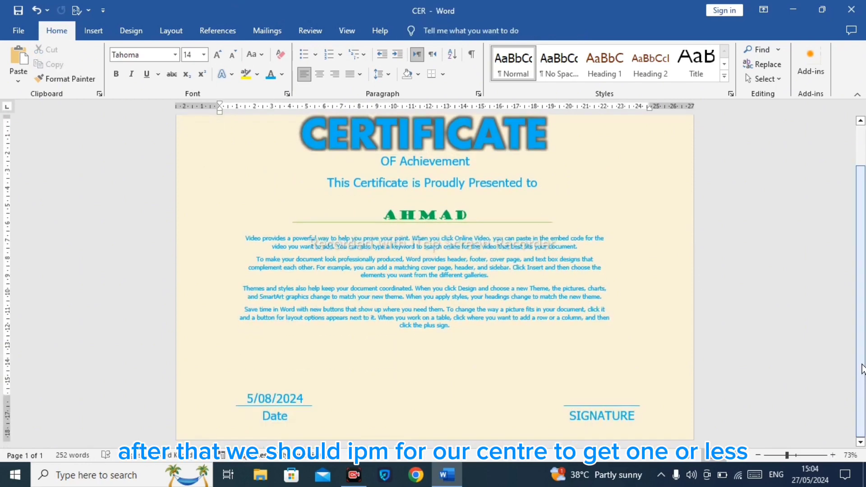
scroll(863, 368, up, 1)
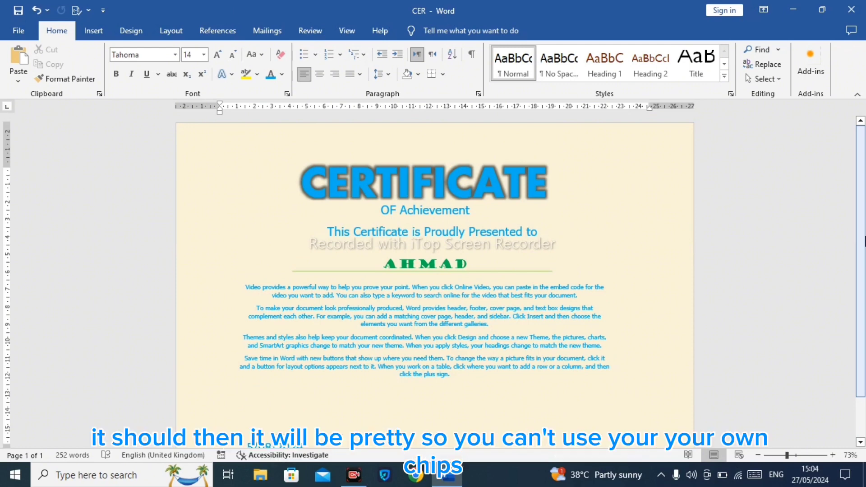
click(95, 28)
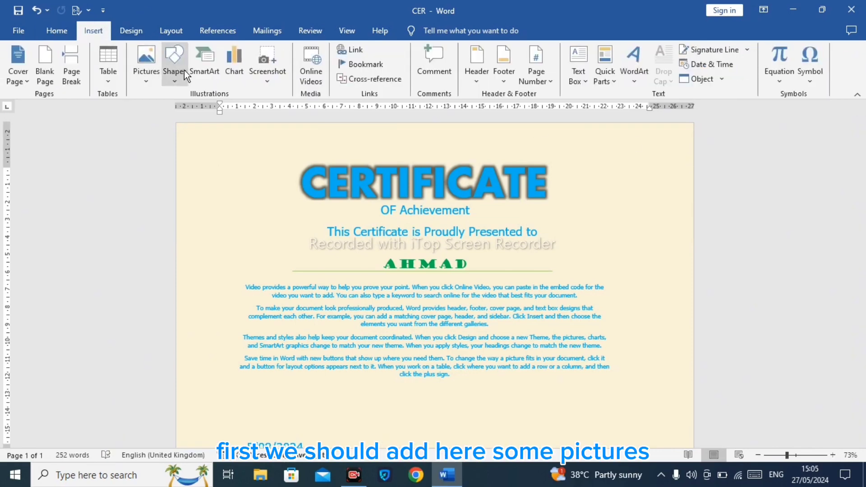
click(146, 66)
click(171, 112)
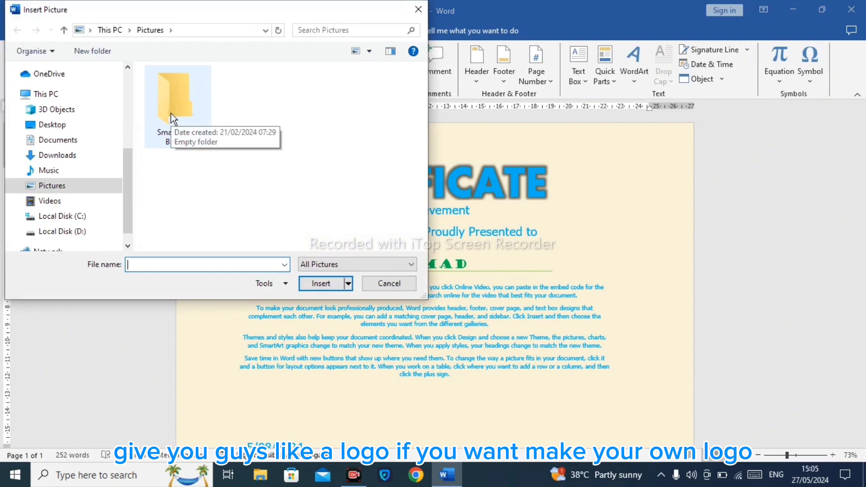
scroll(119, 216, down, 2)
click(52, 209)
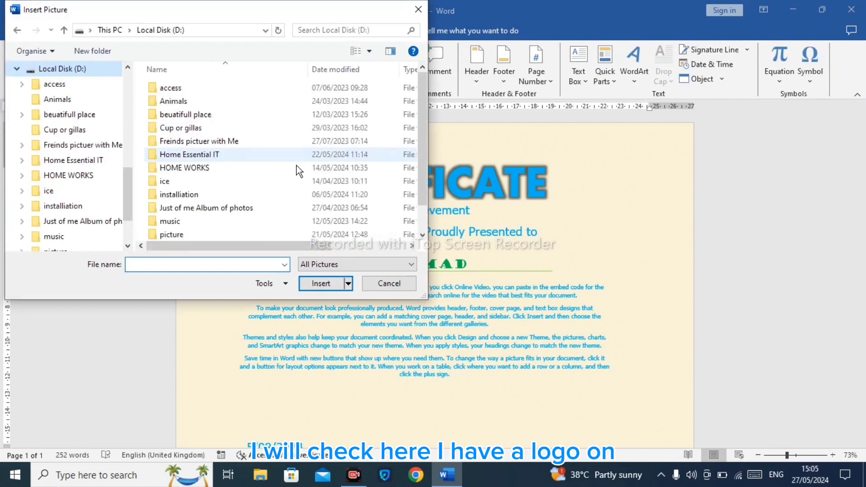
scroll(266, 198, down, 1)
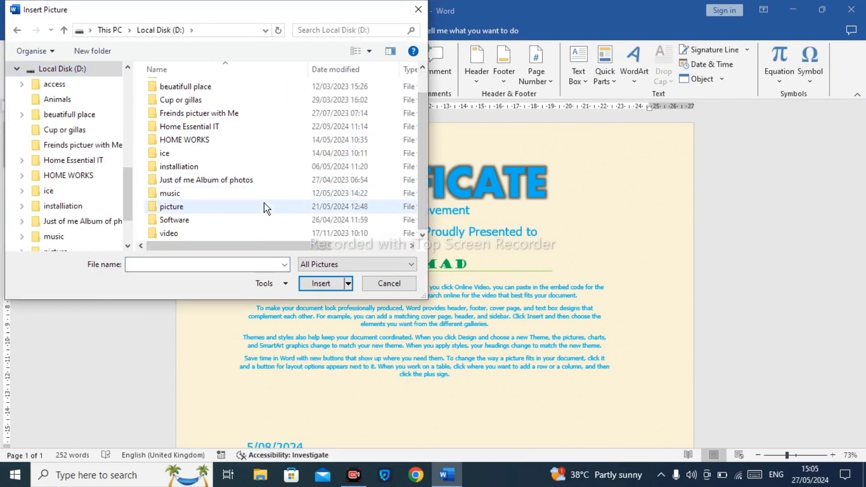
double_click(266, 209)
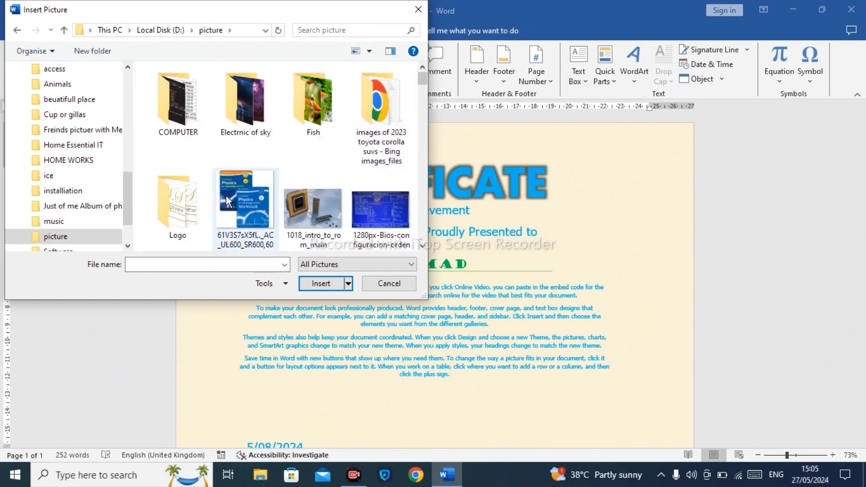
double_click(194, 197)
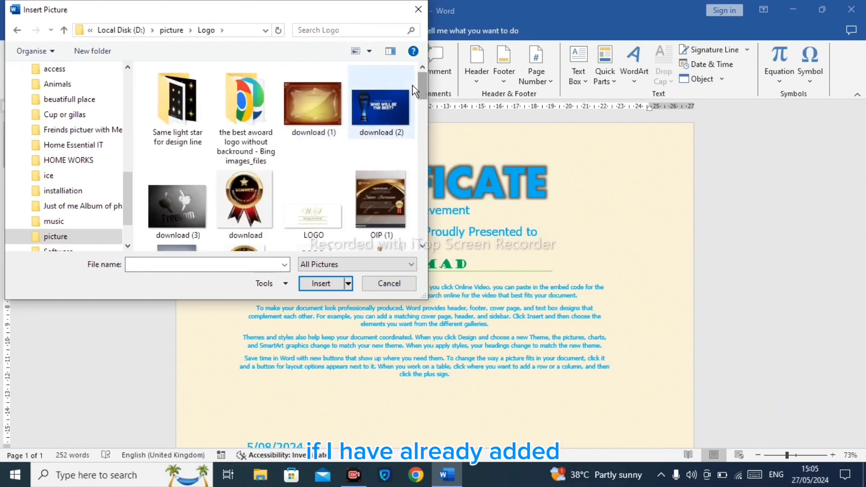
drag(424, 80, 418, 154)
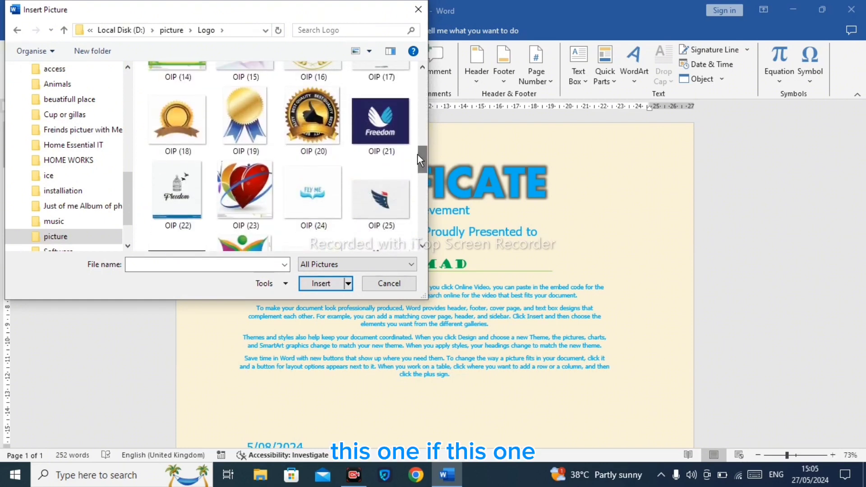
click(312, 119)
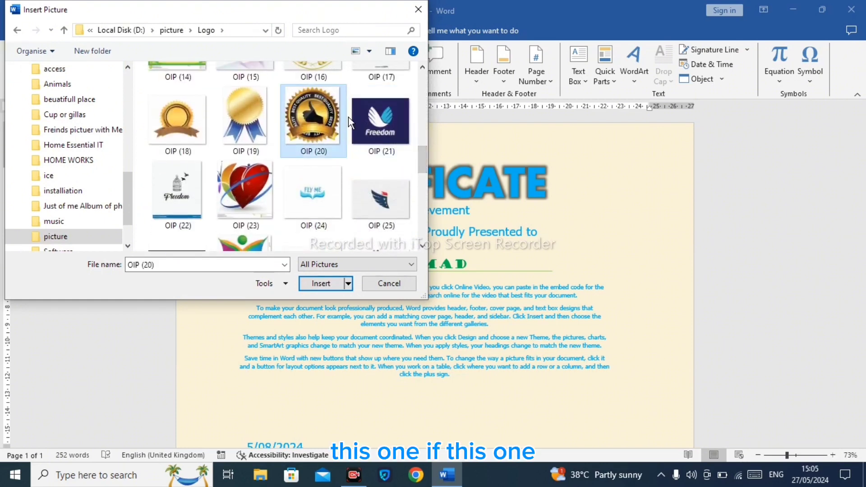
click(321, 285)
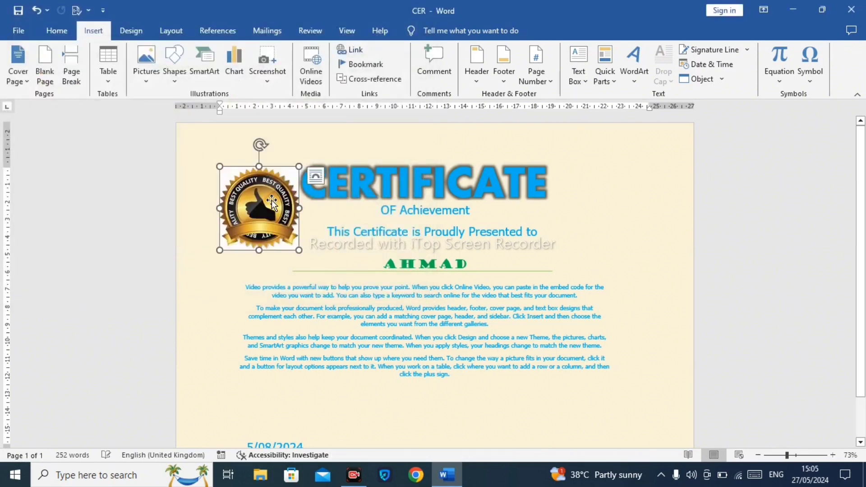
Step: Set the logo's layout option to fix its position on the page
click(272, 199)
click(270, 194)
click(266, 193)
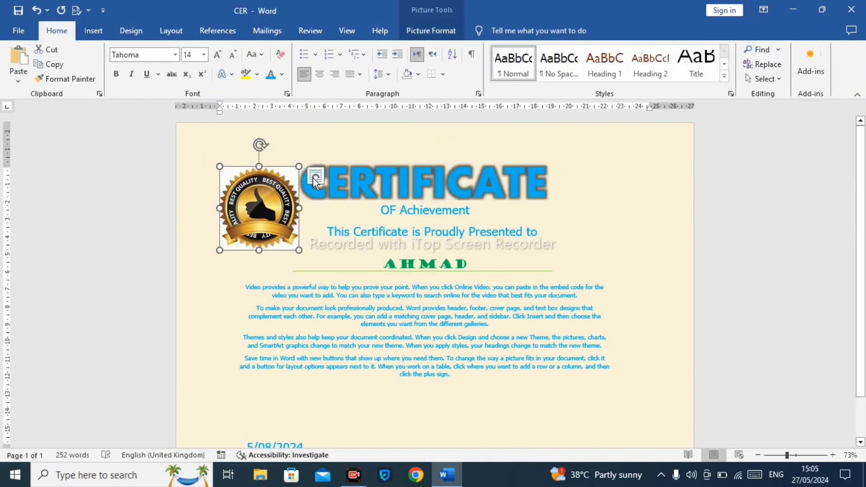
click(315, 177)
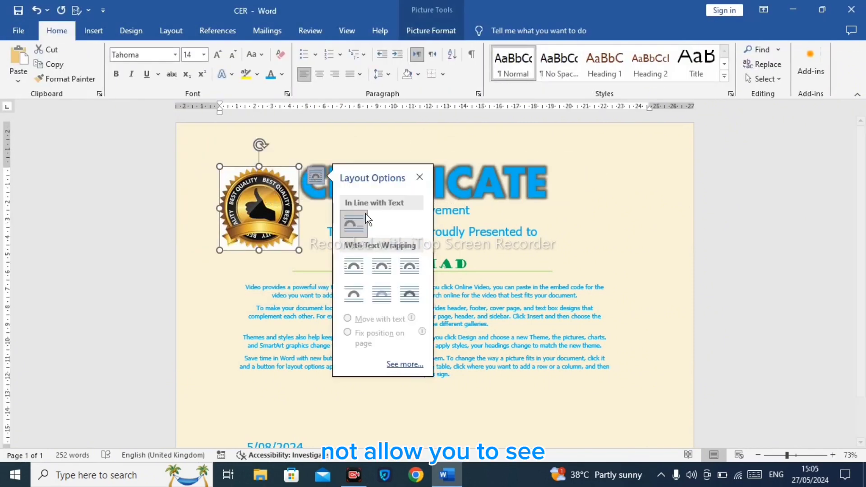
click(310, 176)
click(311, 177)
click(358, 338)
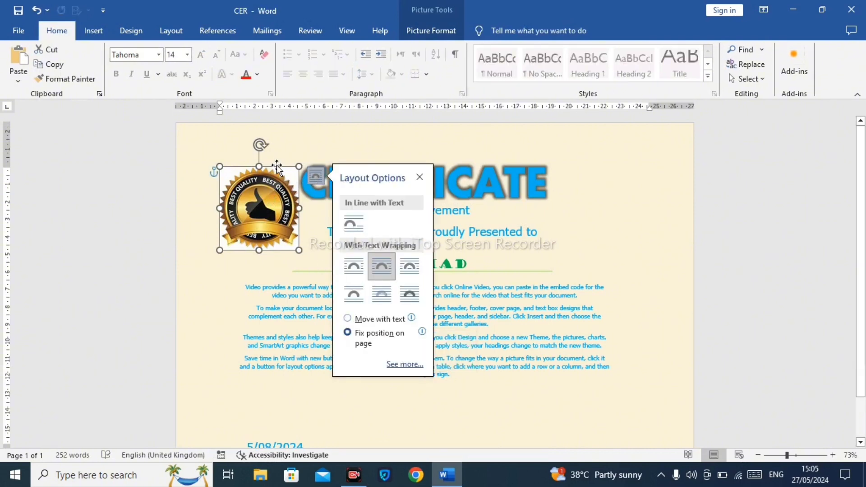
Step: Move the logo to the top-right corner of the page and shrink it to about 3.15 cm by 2.76 cm
drag(289, 177, 664, 131)
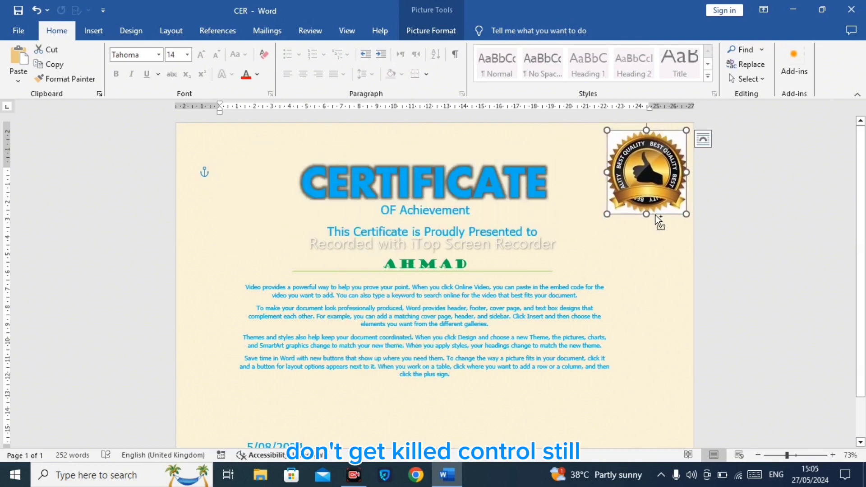
drag(647, 214, 645, 200)
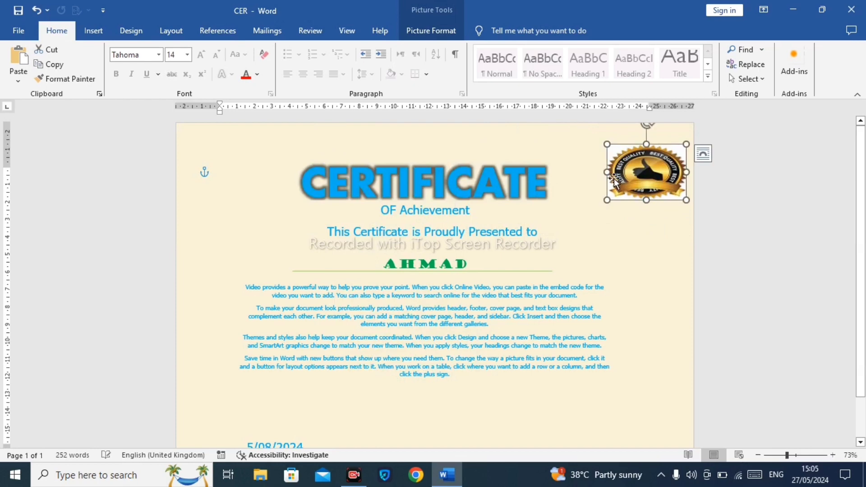
drag(608, 172, 655, 148)
double_click(637, 169)
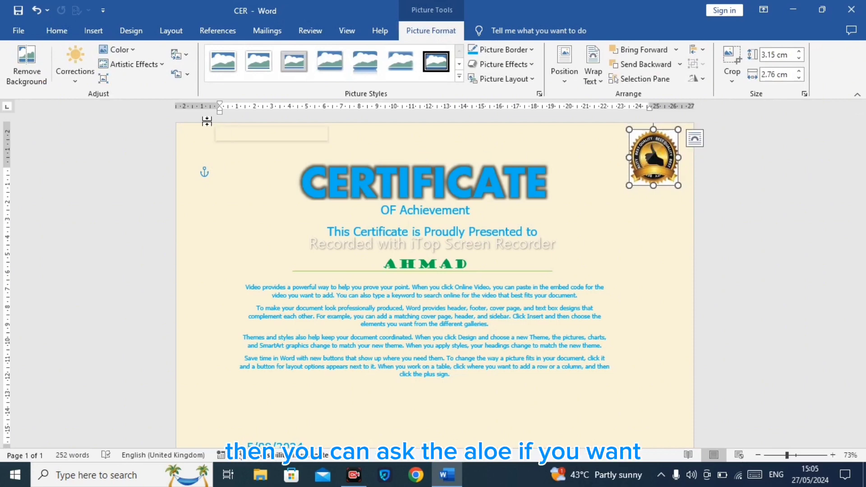
click(569, 229)
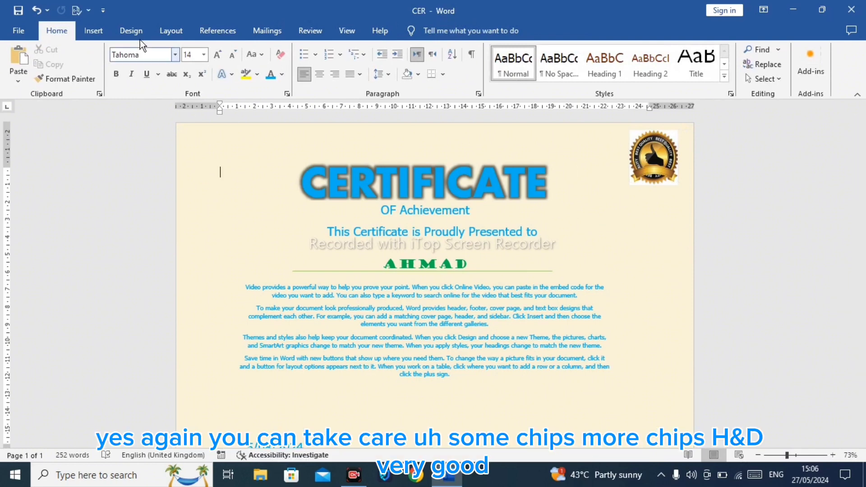
Step: Draw a hexagon about 2.2 cm by 2.6 cm to the left of the CERTIFICATE title
click(93, 30)
click(174, 63)
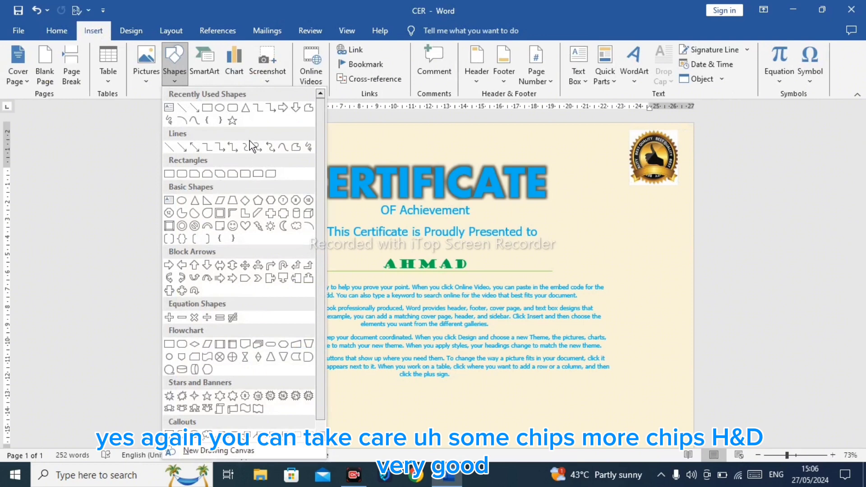
scroll(318, 155, down, 1)
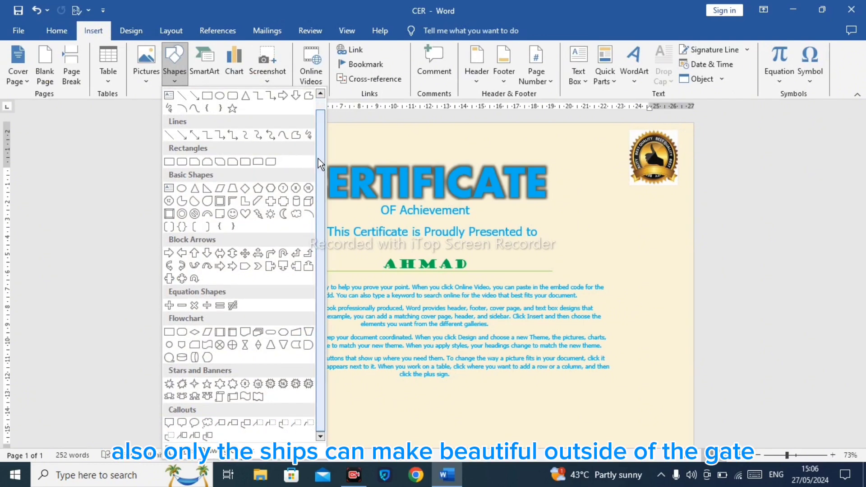
click(207, 96)
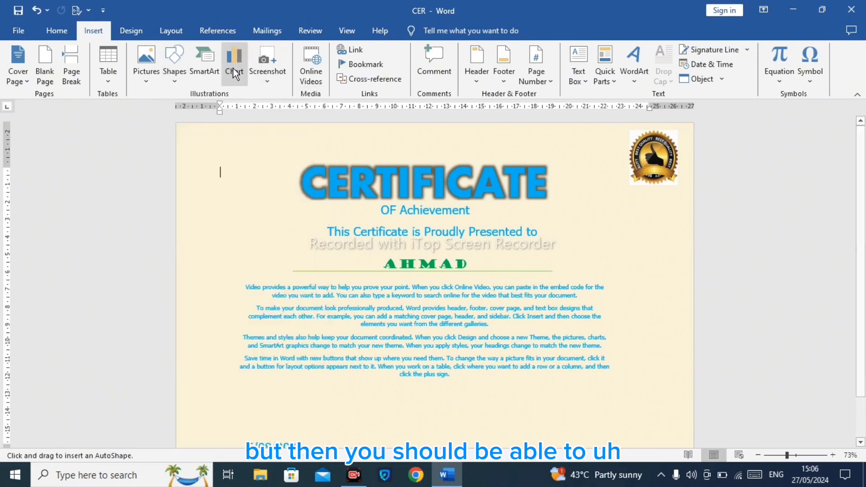
click(172, 71)
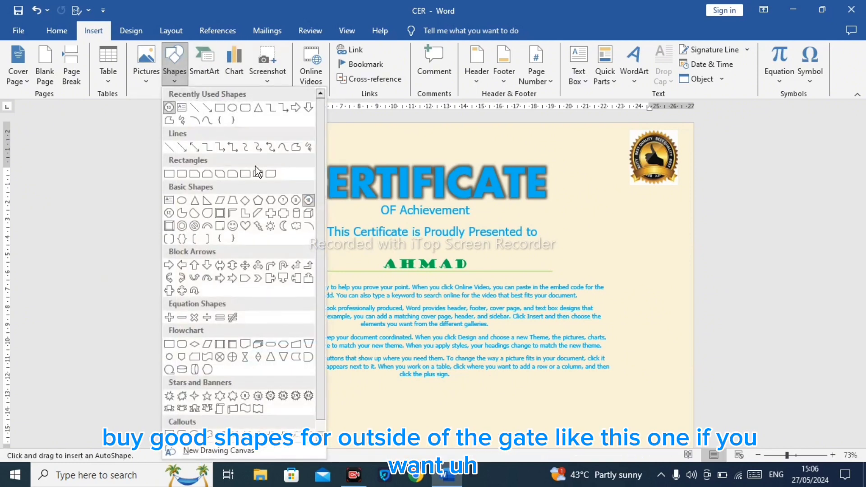
click(257, 201)
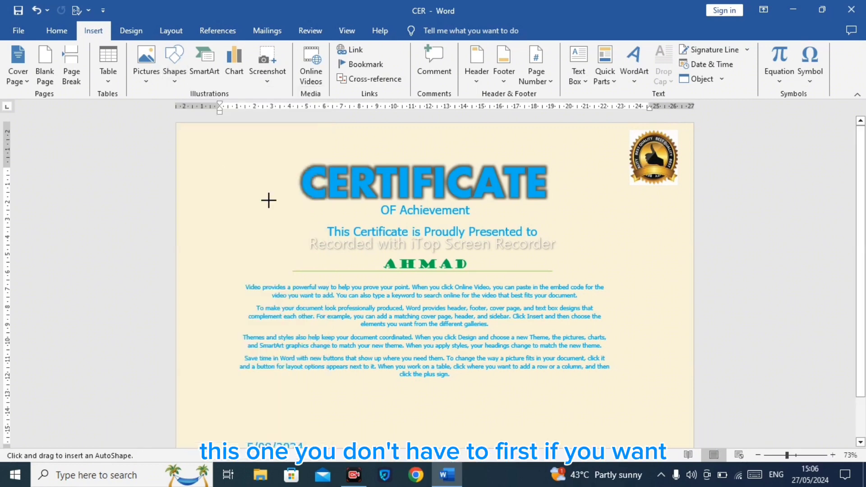
mouse_move(230, 199)
mouse_down()
mouse_move(277, 226)
mouse_move(275, 239)
mouse_up()
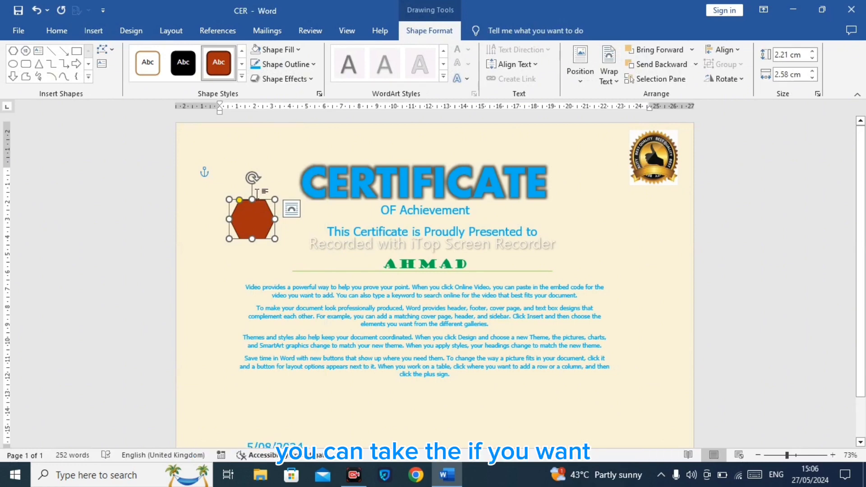
Step: Remove the hexagon's fill and set its outline colour to Light Blue
click(266, 53)
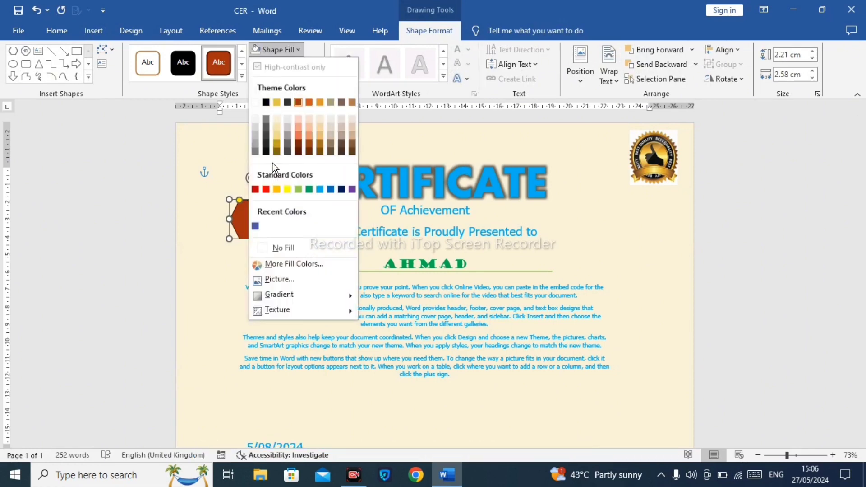
click(281, 245)
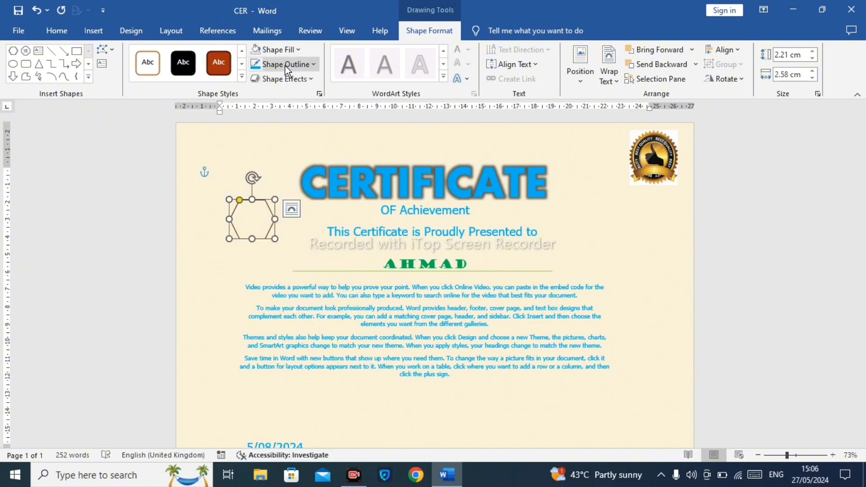
click(270, 66)
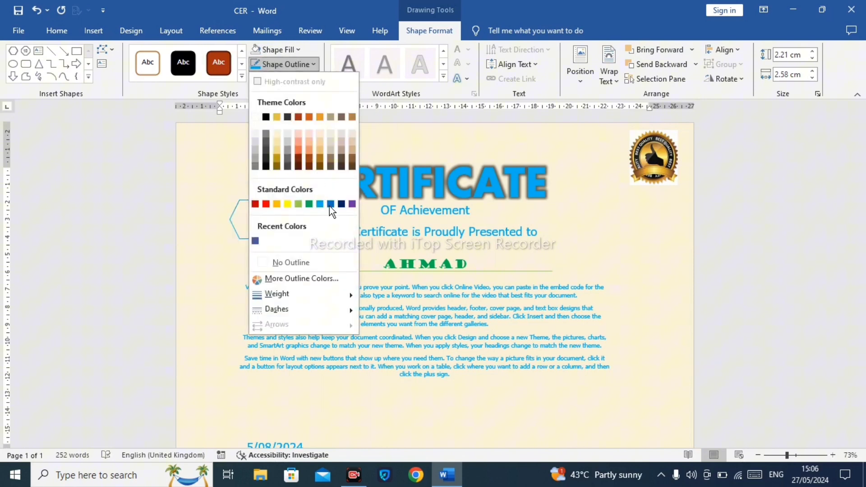
click(320, 204)
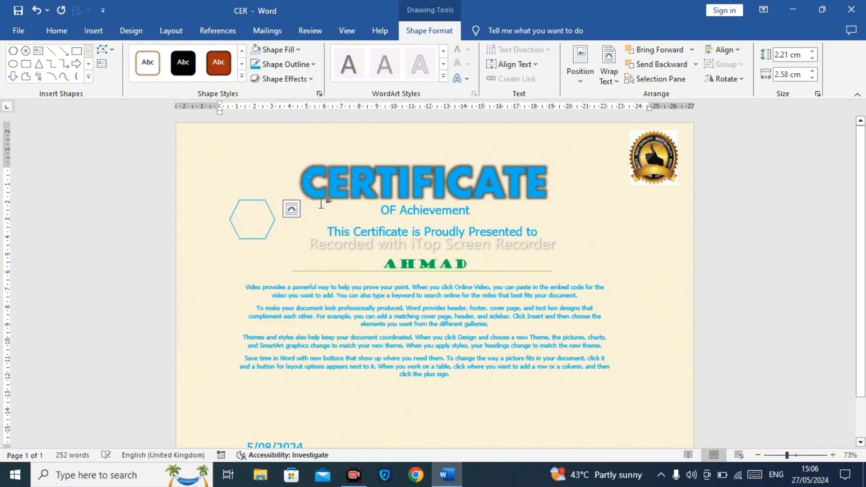
Step: Set the hexagon's outline weight to 4½ pt
click(284, 64)
mouse_move(323, 296)
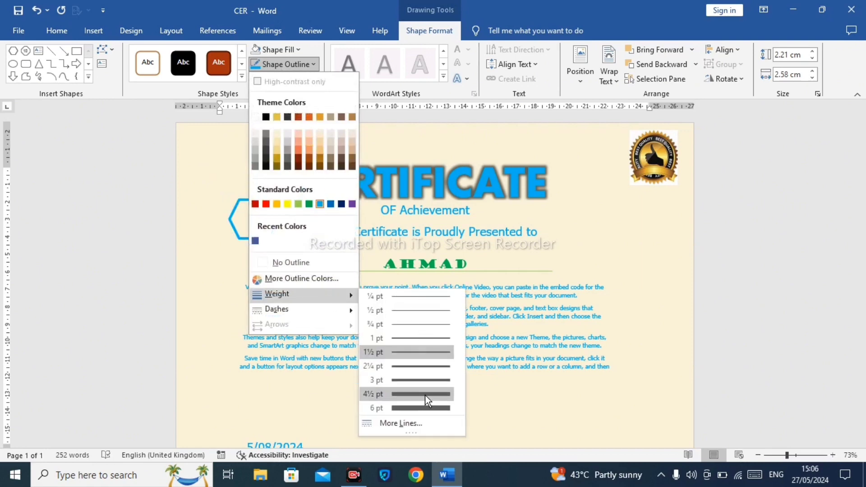
click(407, 404)
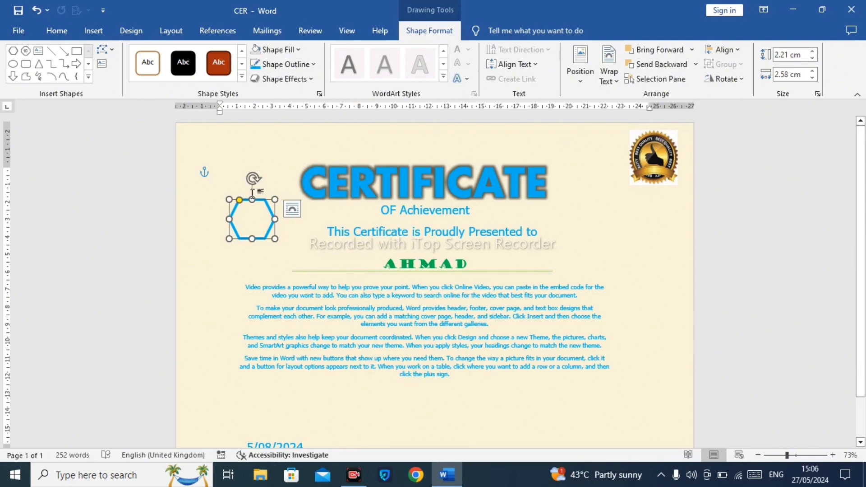
Step: Paste a copy of the hexagon at the page's left edge and enlarge it to about 5.4 cm by 6.3 cm
key(ctrl+v)
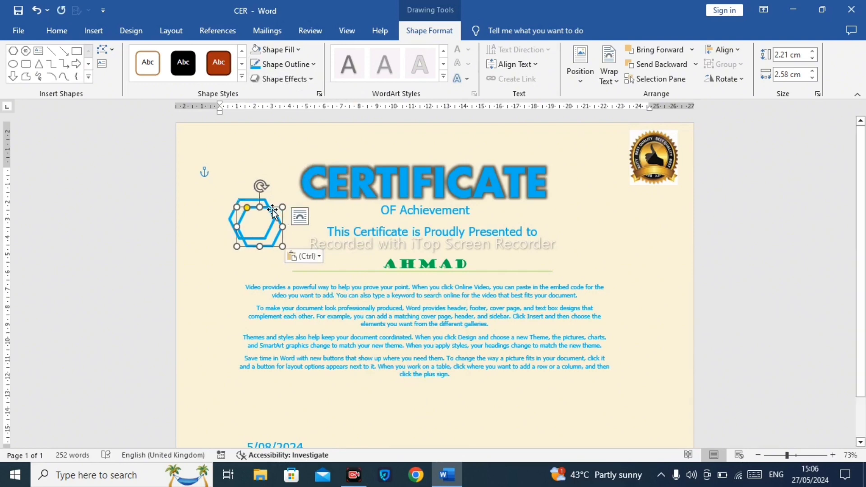
drag(249, 208, 193, 183)
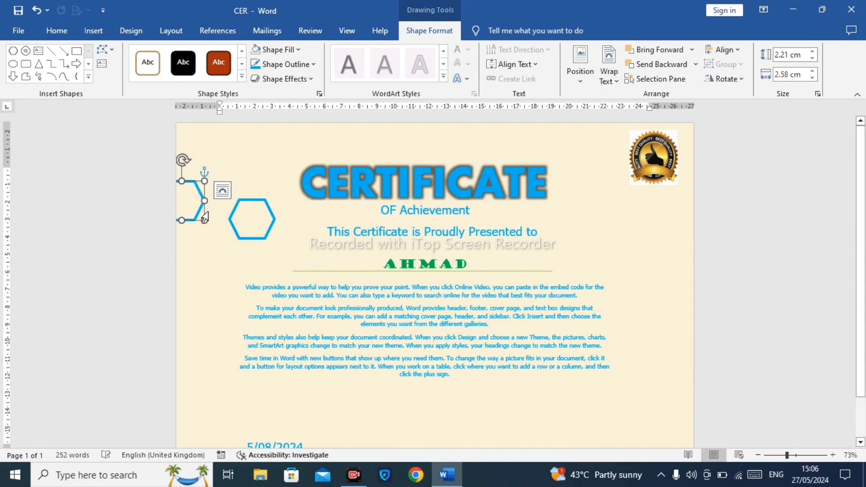
drag(206, 220, 204, 269)
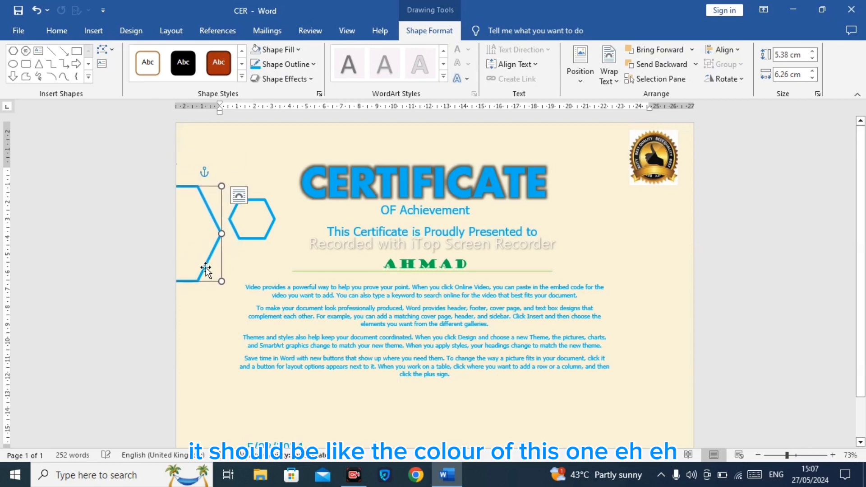
Step: Fill the large hexagon with a blue picked from the More Fill Colors palette
click(276, 49)
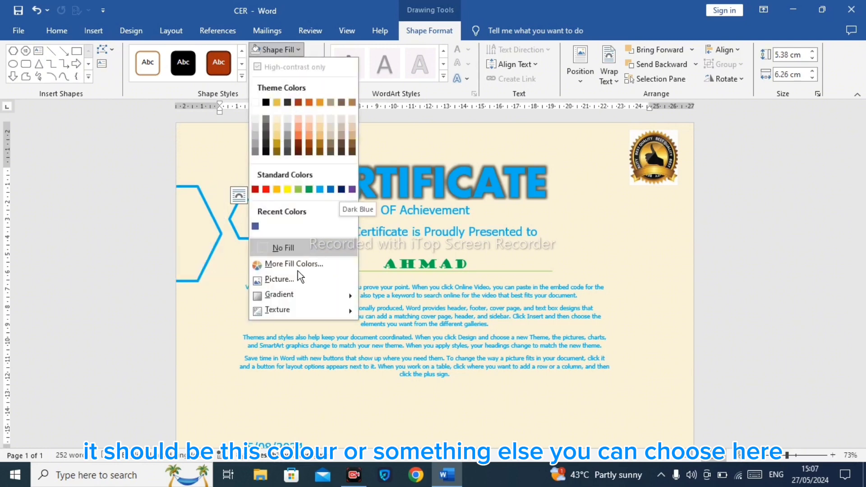
click(279, 279)
click(400, 168)
click(408, 159)
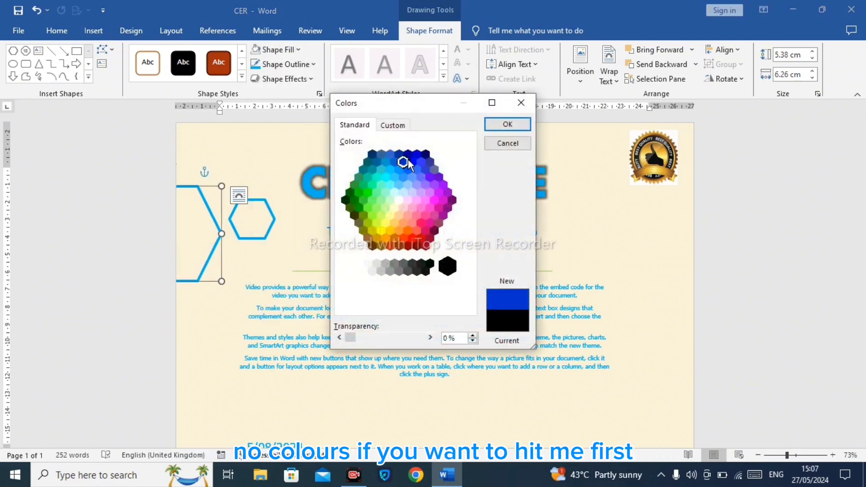
click(409, 154)
click(402, 170)
click(403, 161)
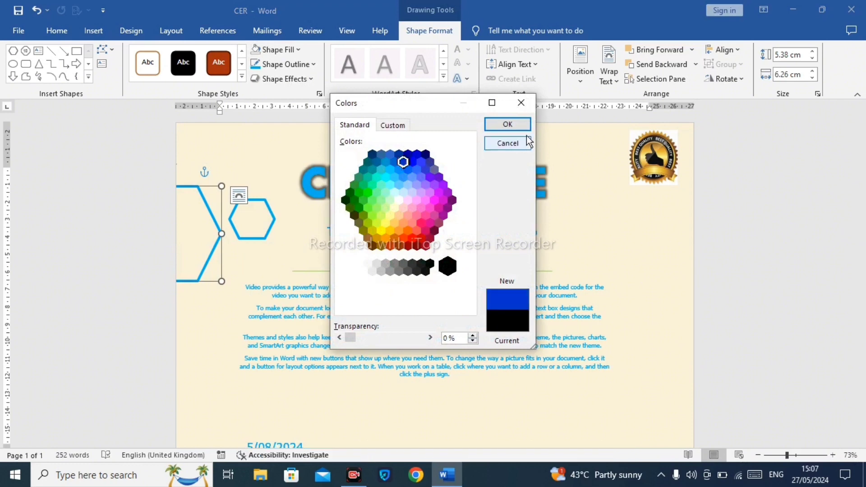
click(508, 122)
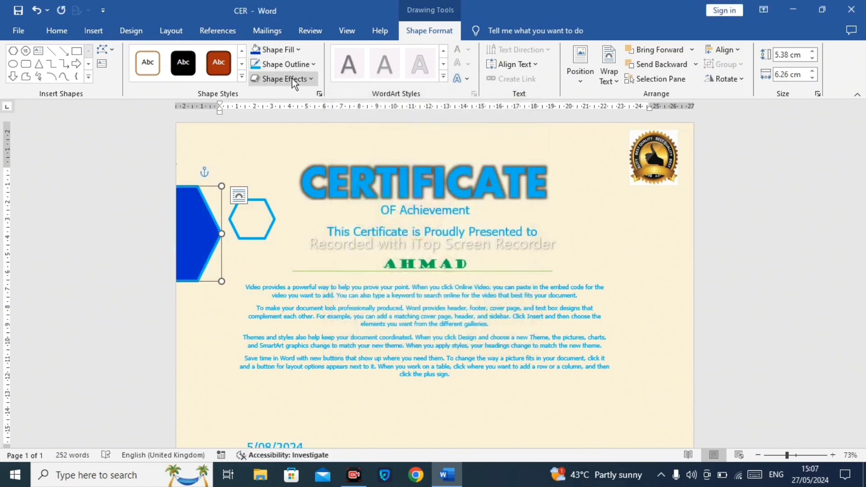
Step: Fill the large hexagon with Light Blue
click(283, 51)
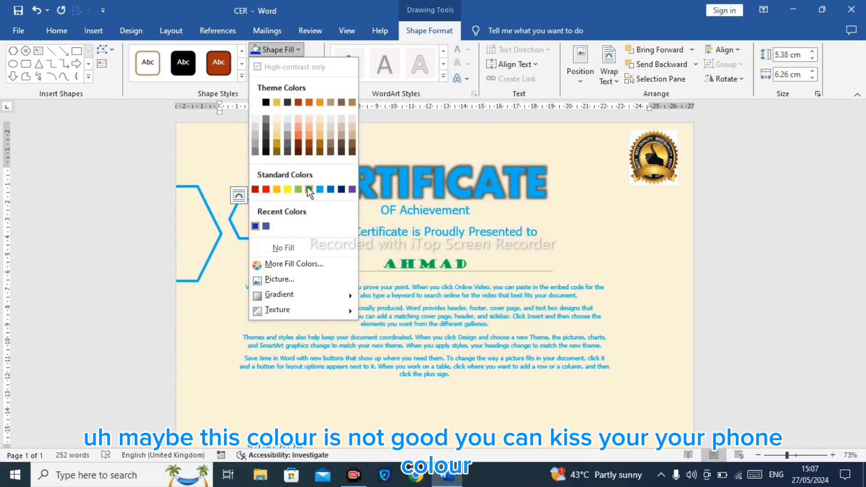
click(321, 189)
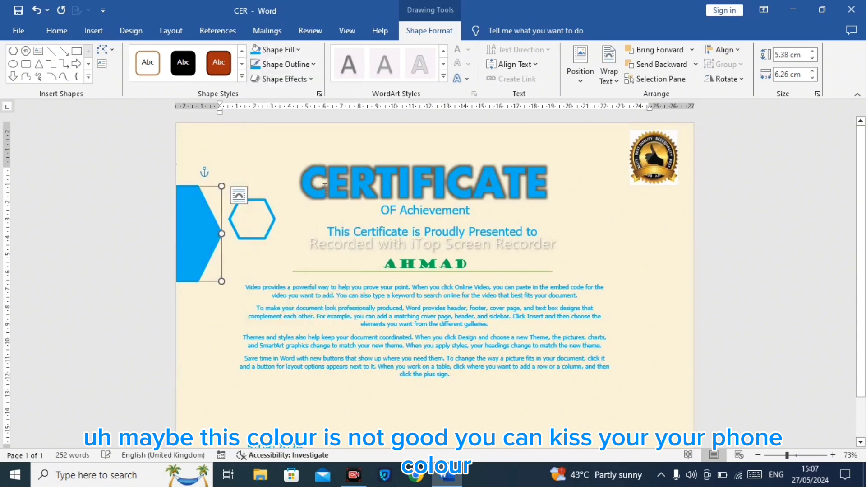
click(282, 65)
click(289, 261)
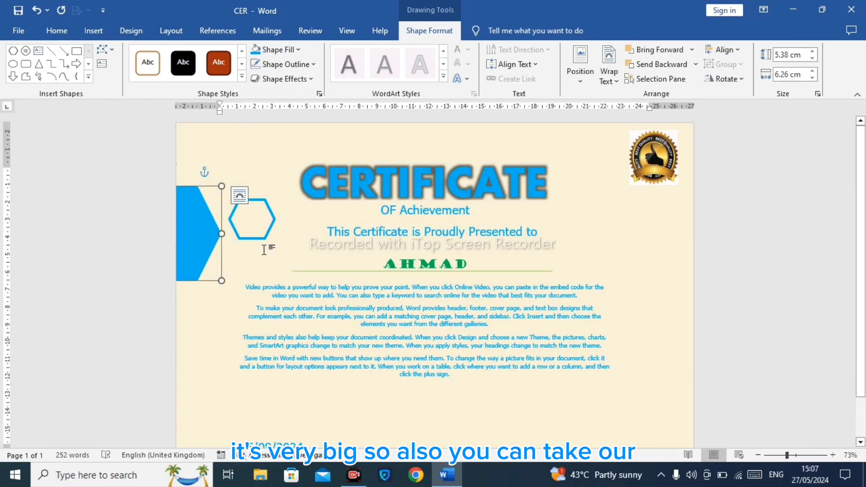
key(ctrl+z)
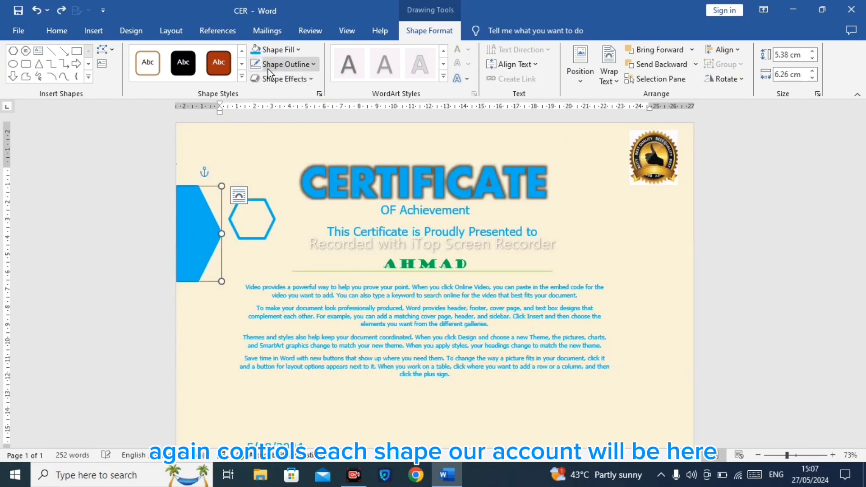
click(213, 218)
click(198, 220)
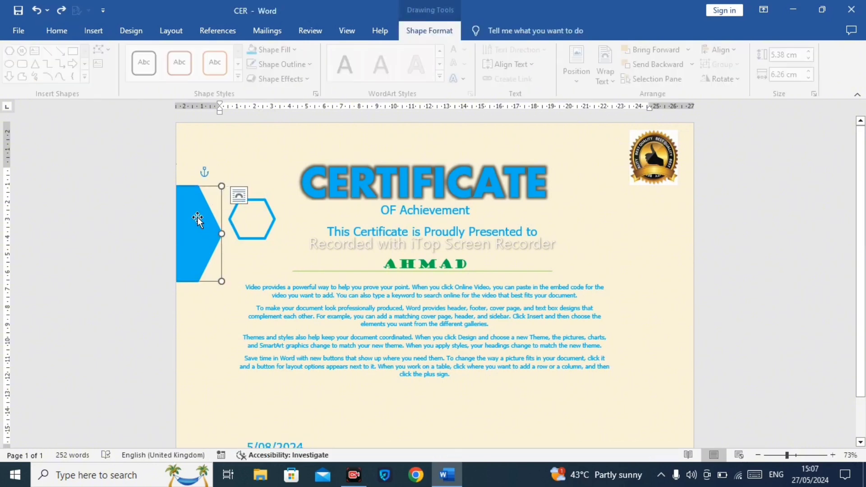
click(286, 79)
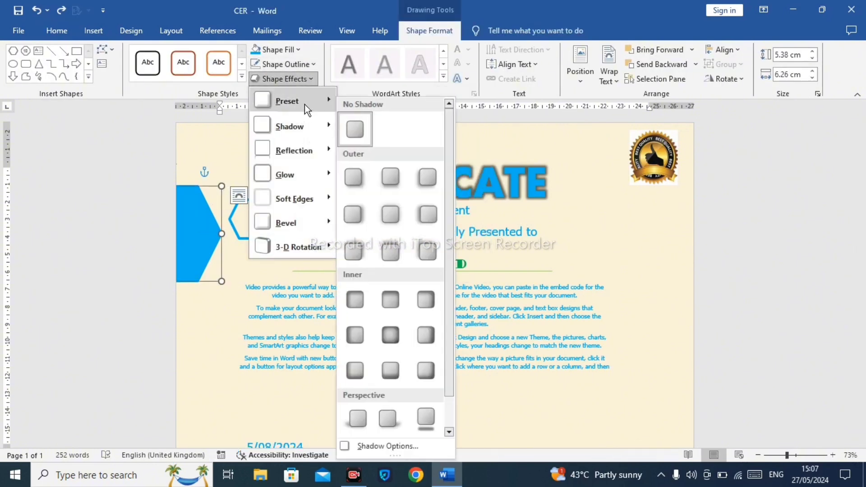
mouse_move(303, 102)
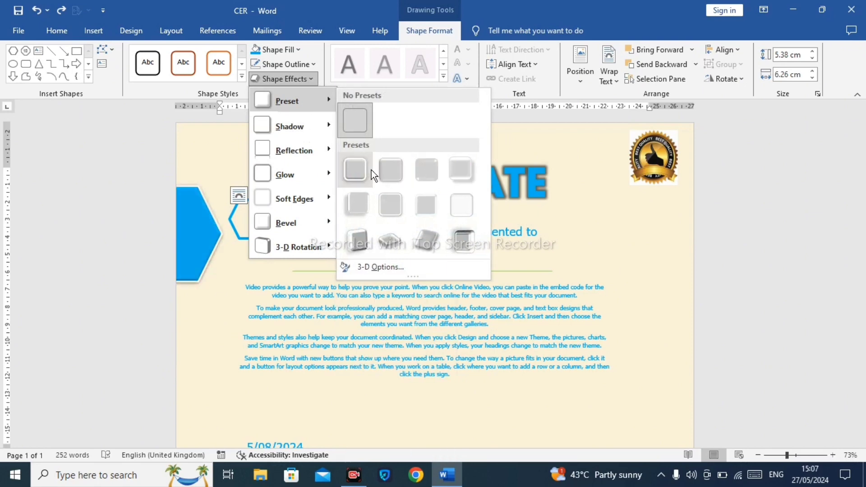
click(308, 82)
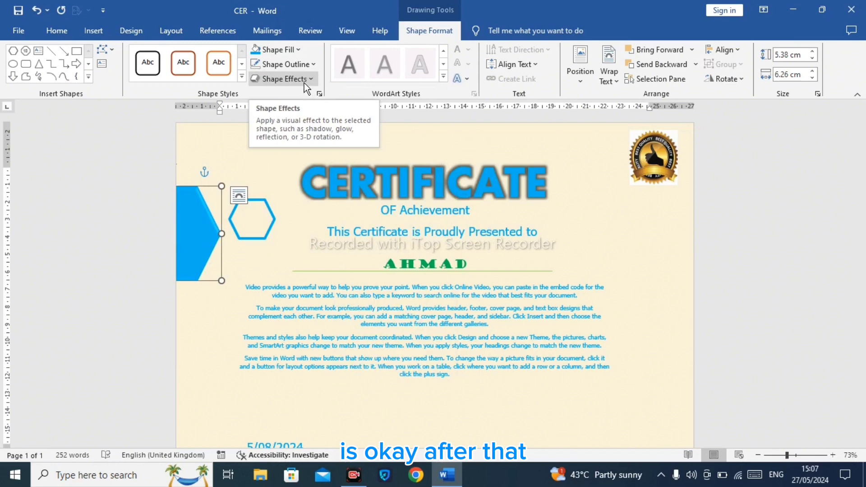
Step: Paste another copy of the large hexagon and move it to the page's lower-left corner
key(ctrl+v)
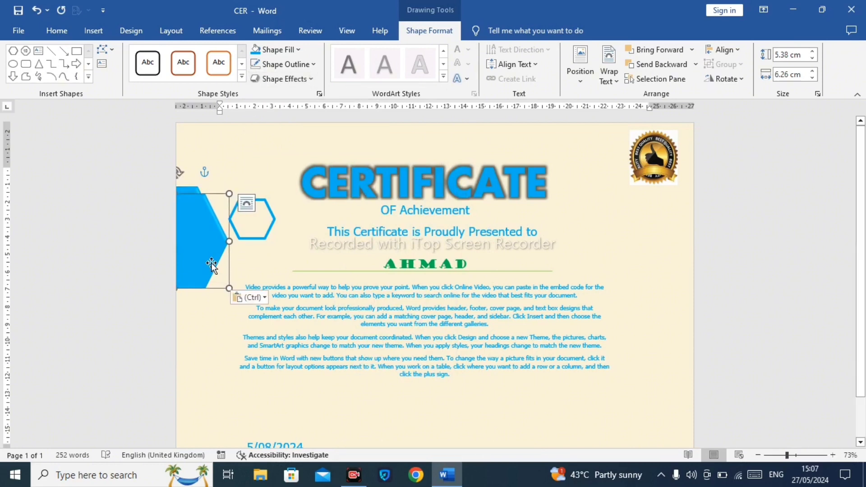
drag(211, 262, 226, 418)
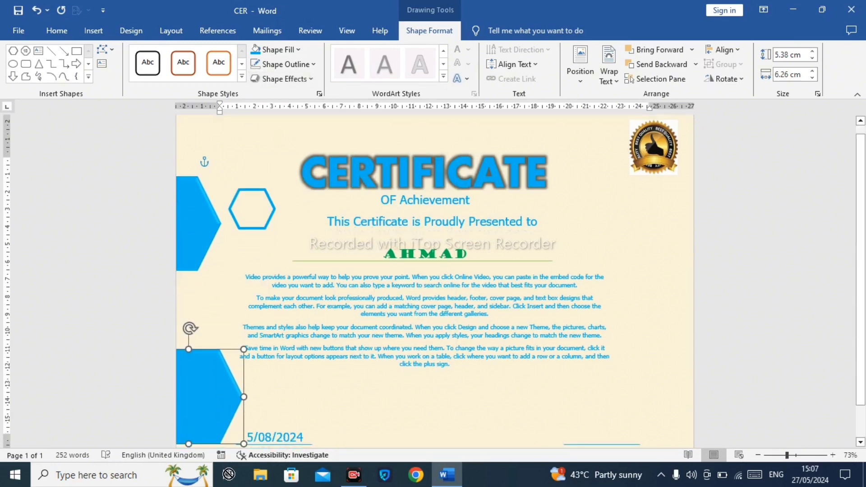
Step: Adjust the lower-left hexagon copy's position at the page corner, undoing three of the adjustments
mouse_move(229, 474)
mouse_down()
mouse_move(212, 471)
mouse_move(207, 426)
mouse_up()
drag(181, 381, 140, 351)
drag(237, 426, 254, 450)
click(253, 451)
click(222, 423)
key(ctrl+z)
key(ctrl+z)
key(ctrl+z)
key(ctrl+z)
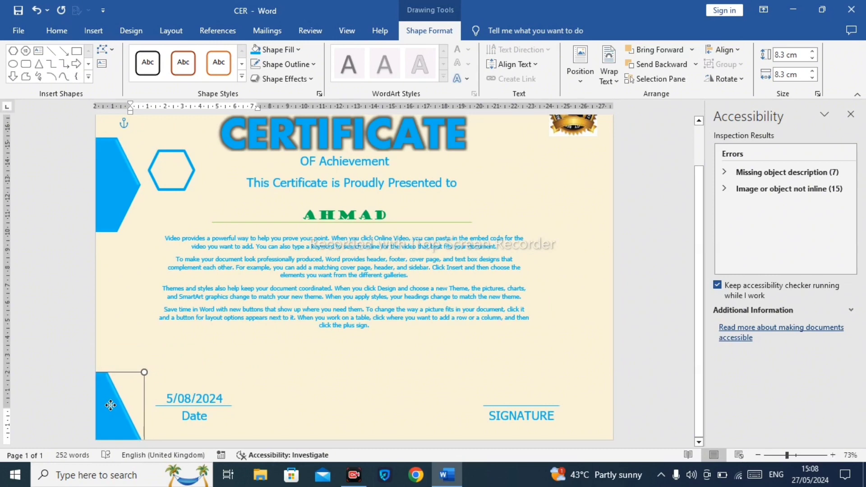
drag(111, 405, 119, 409)
Step: Enlarge the upper-left large hexagon slightly downward and to the right
click(112, 196)
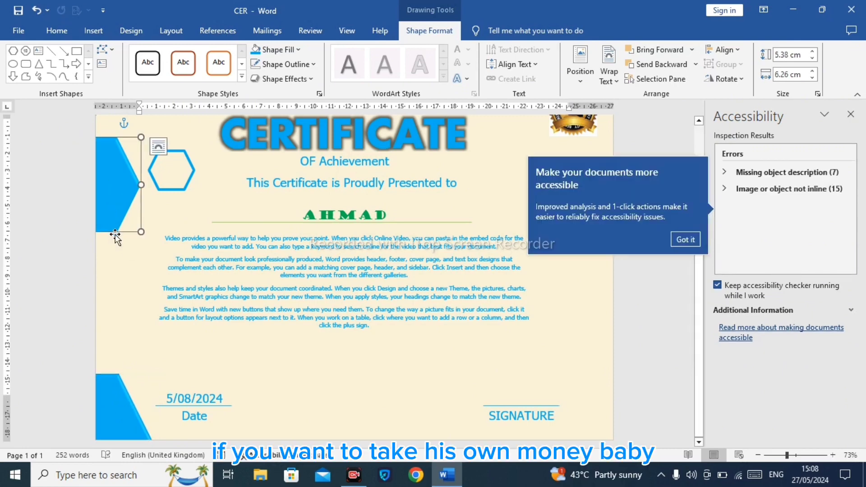
drag(139, 232, 150, 248)
click(129, 309)
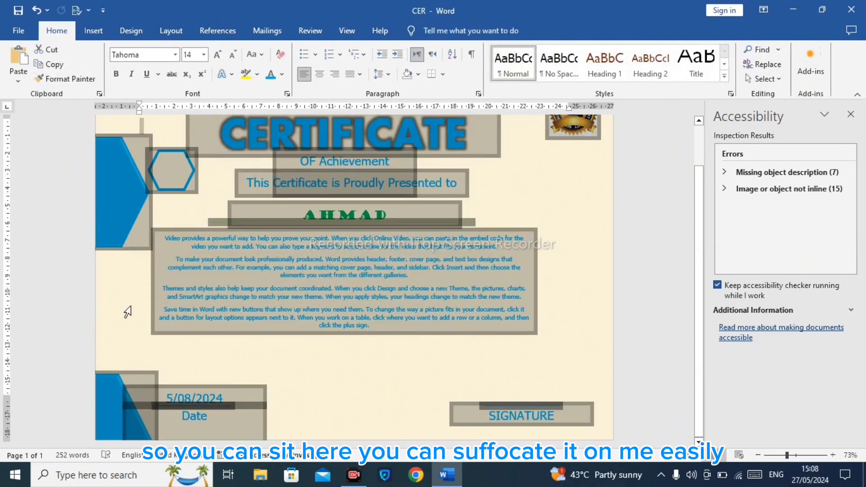
Step: Close the Accessibility pane
click(357, 398)
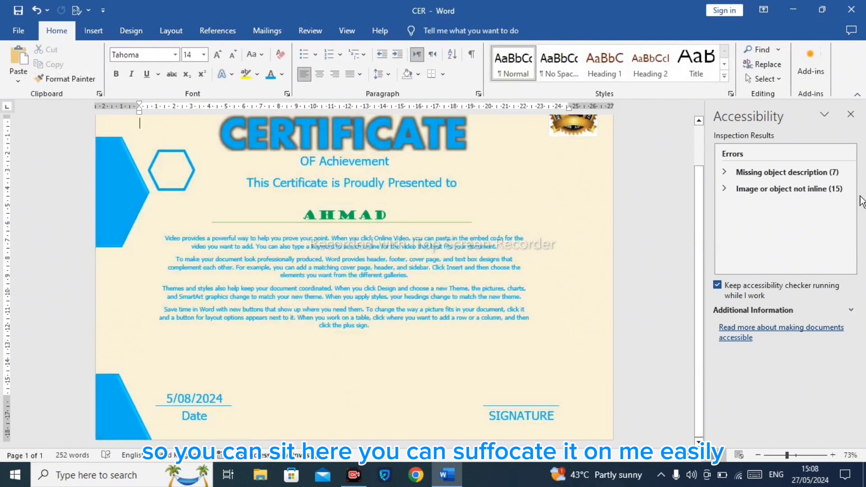
click(851, 113)
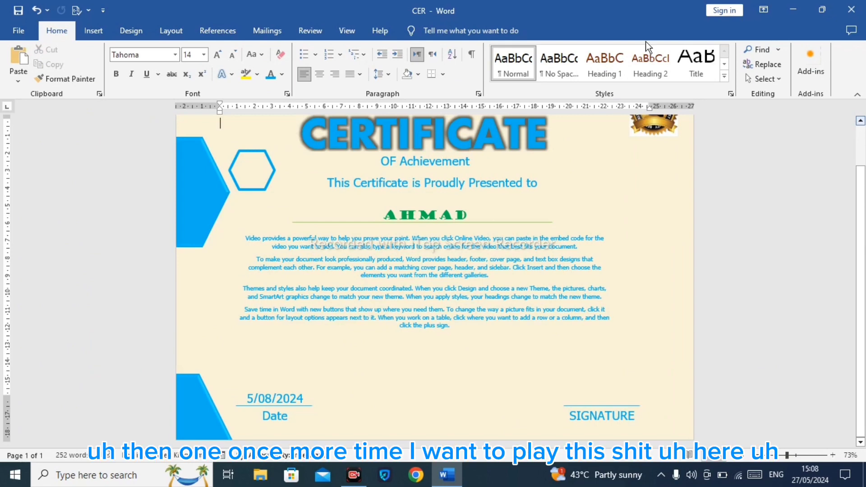
Step: Draw a small hexagon shape at the page's lower-right corner below SIGNATURE
click(93, 30)
click(174, 63)
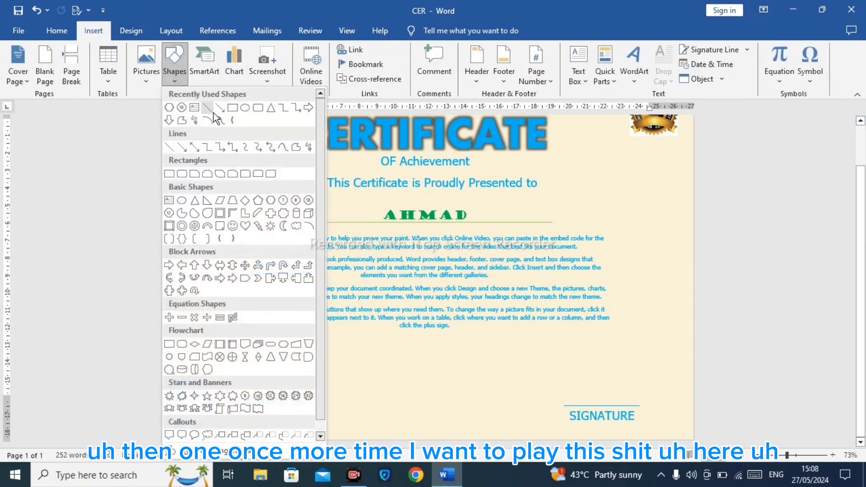
click(174, 115)
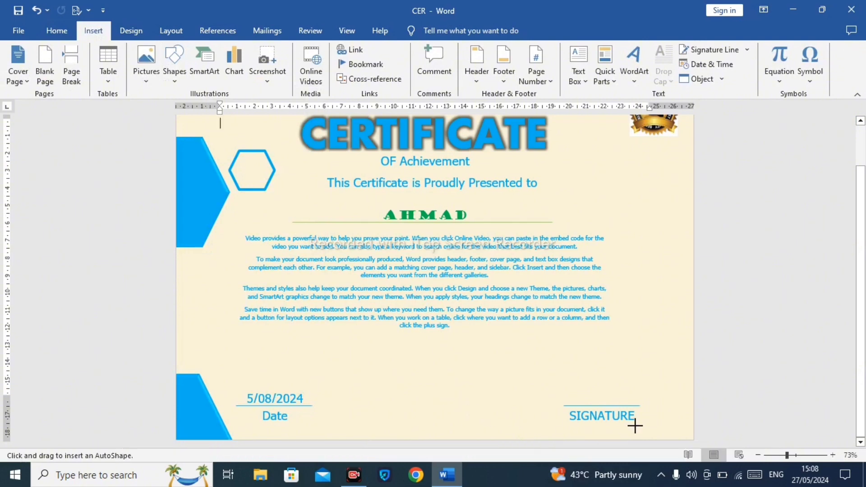
drag(635, 425, 686, 441)
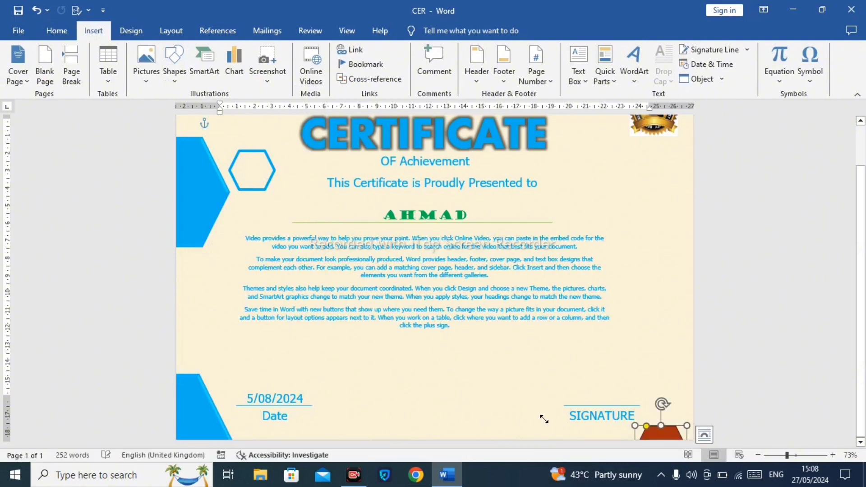
Step: Move the SIGNATURE label and its line leftwards to make room for the shape
click(614, 410)
click(594, 398)
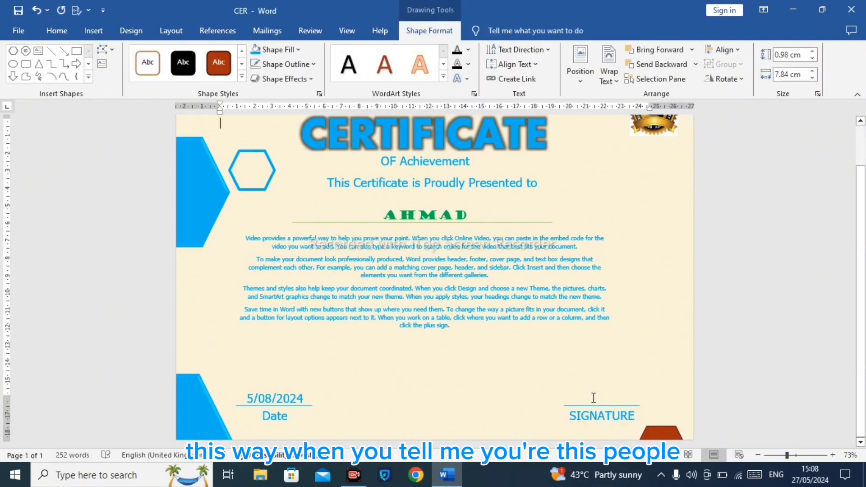
click(598, 412)
drag(586, 409, 480, 409)
click(593, 404)
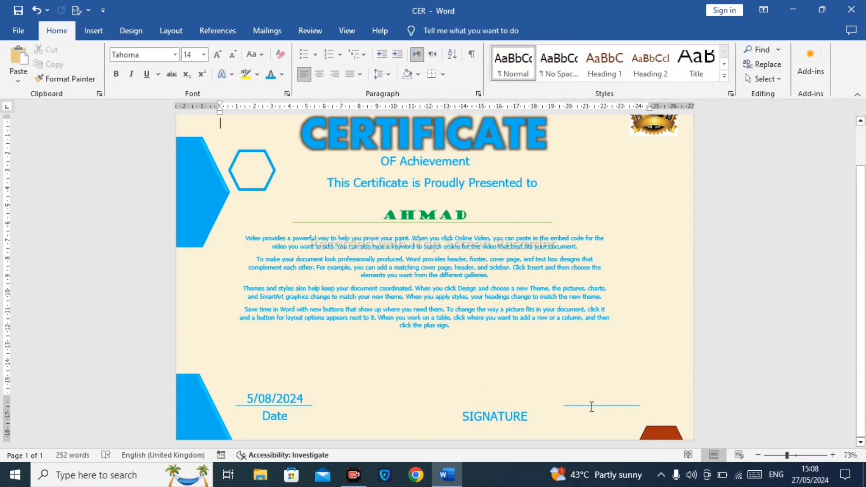
drag(591, 406, 534, 404)
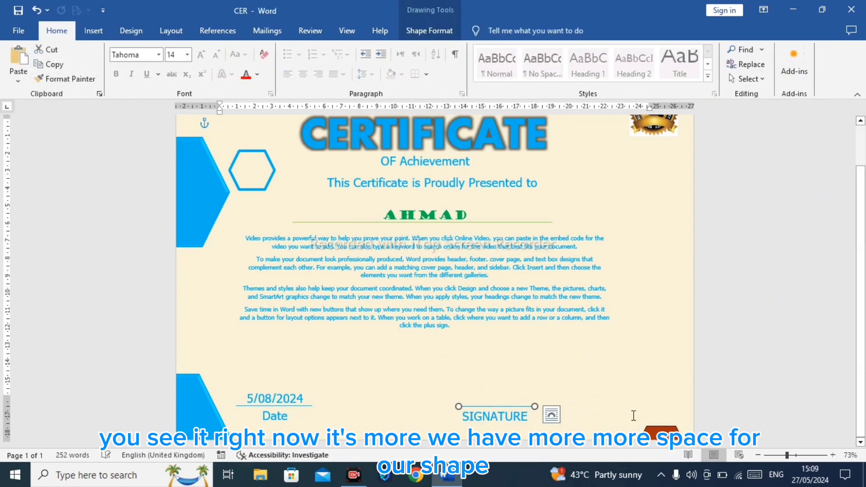
Step: Enlarge the lower-right hexagon to about 3 cm by 4.8 cm
click(653, 428)
drag(662, 429, 570, 417)
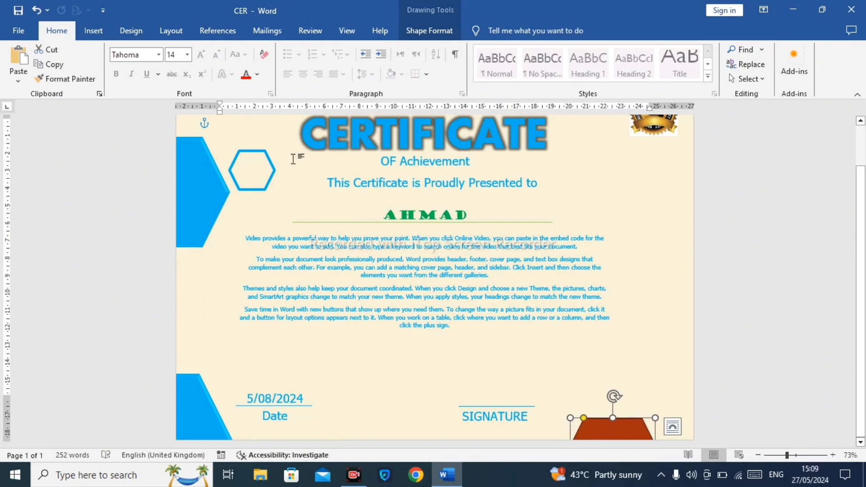
Step: Fill the lower-right hexagon with a custom blue, RGB 23, 143, 217 (#178FD9), from More Fill Colors
click(444, 29)
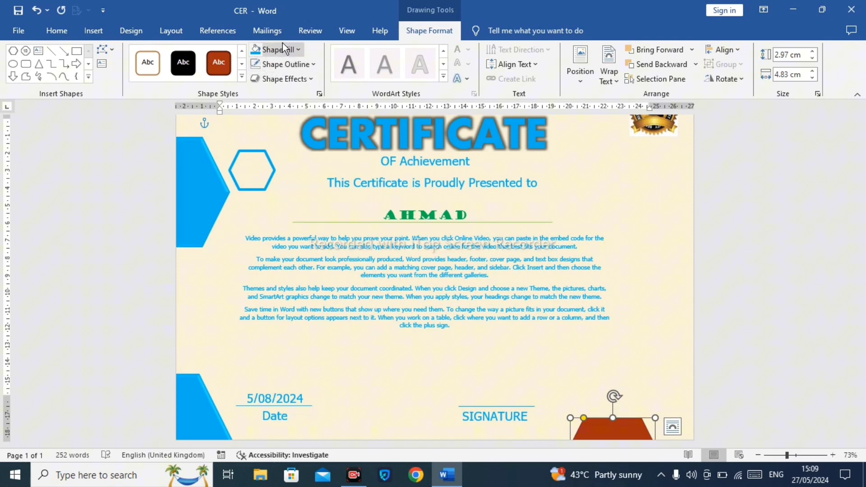
click(264, 50)
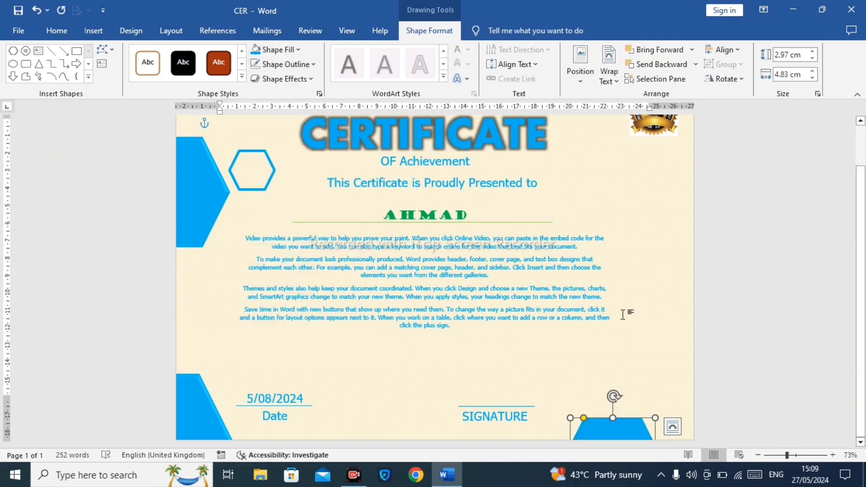
click(298, 50)
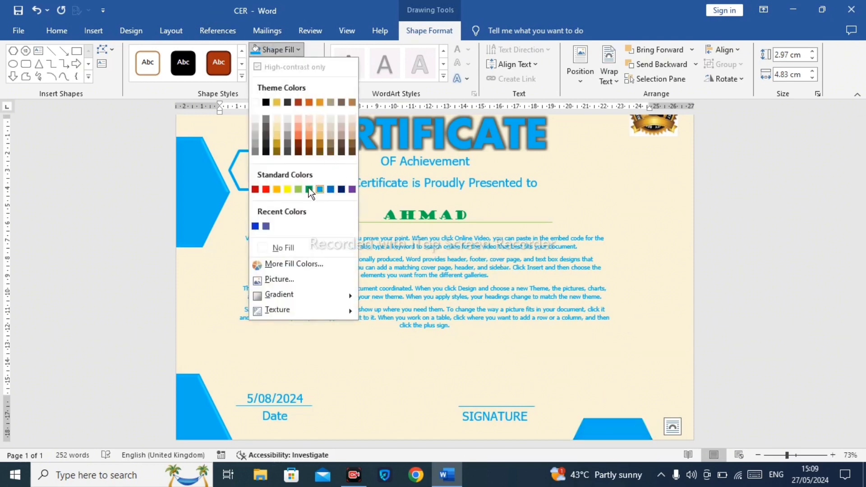
click(271, 264)
drag(405, 155, 401, 169)
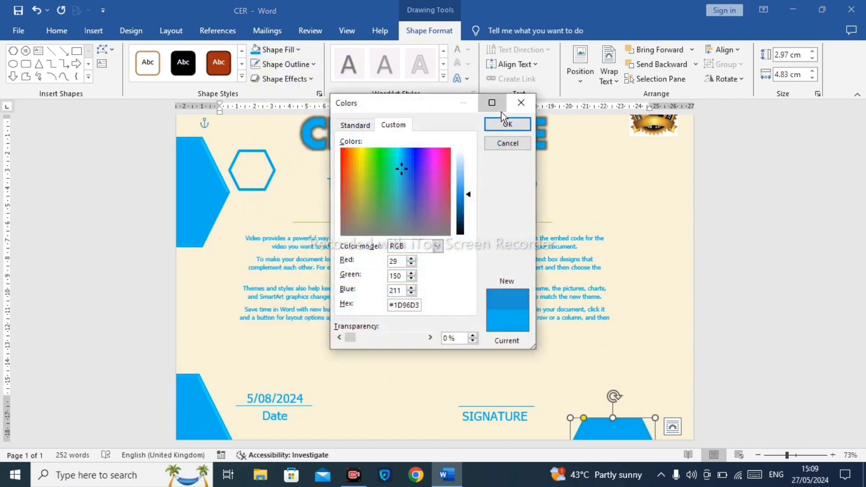
click(492, 102)
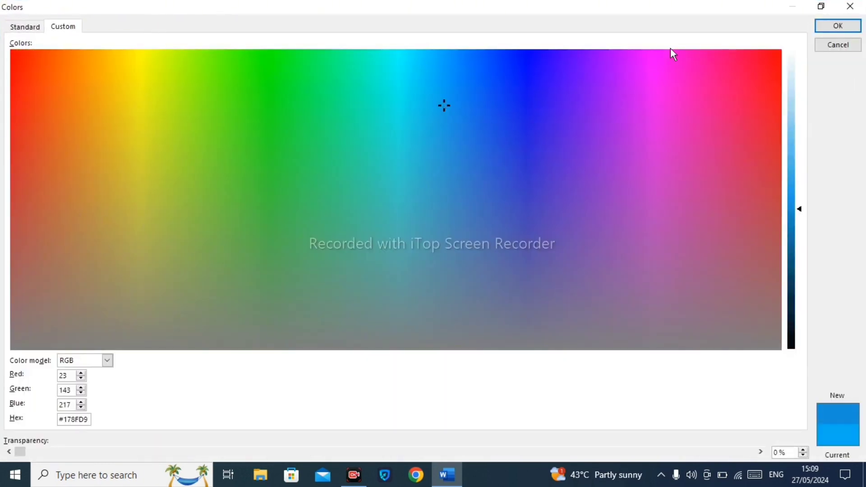
click(826, 27)
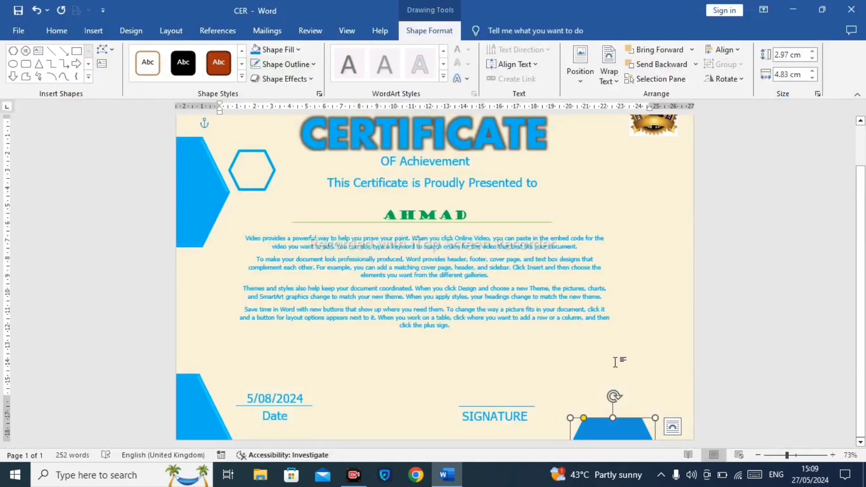
Step: Copy the lower-right hexagon and paste the copy at the page's right edge
click(638, 393)
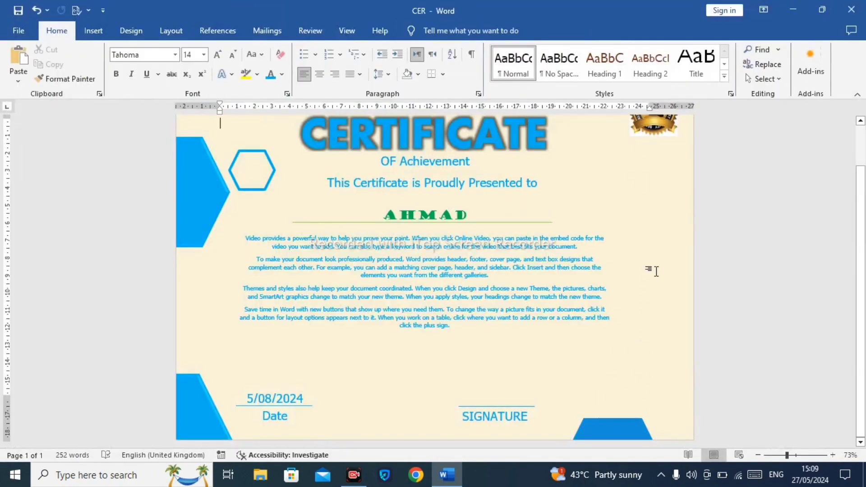
click(638, 433)
key(ctrl+c)
key(ctrl+v)
drag(639, 436, 717, 233)
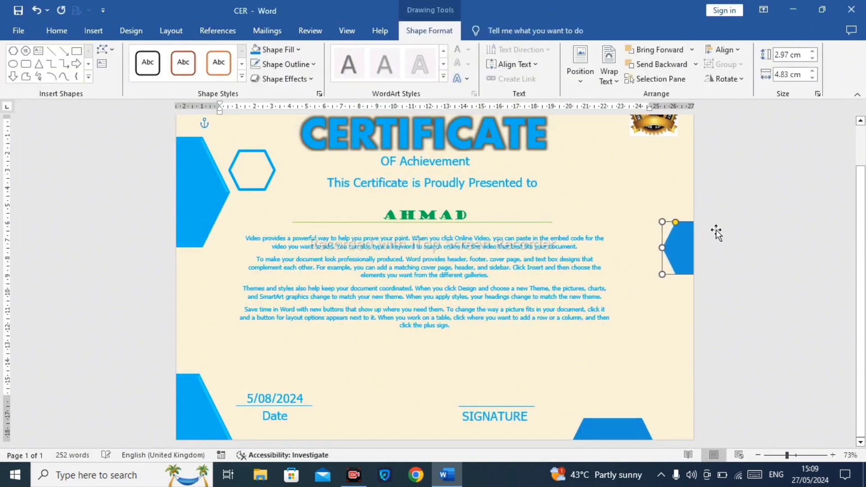
Step: Enlarge the right-edge hexagon to about 6.5 cm by 5.7 cm and reposition it
drag(662, 274, 653, 305)
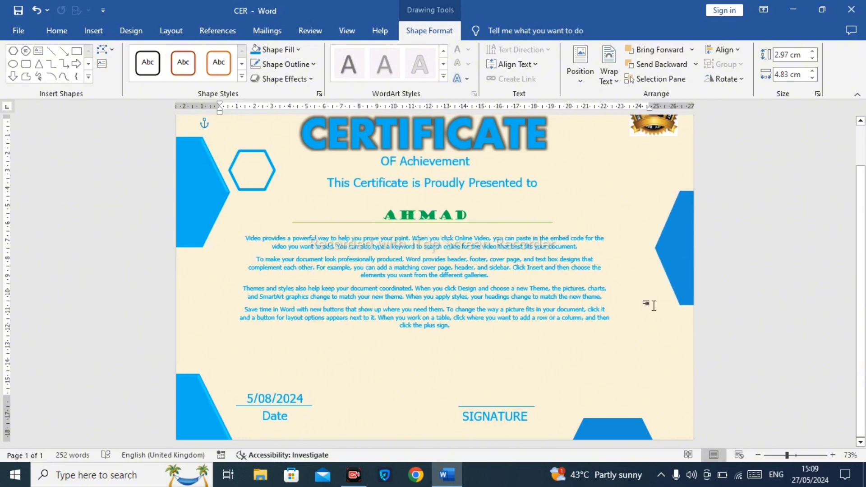
drag(679, 264, 678, 277)
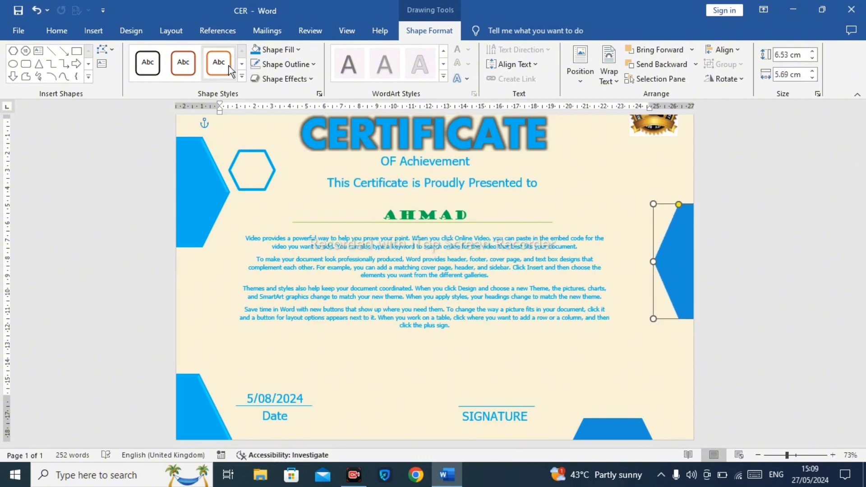
Step: Give the right-edge hexagon a Blue outline and set its fill to No Fill
click(273, 64)
click(334, 204)
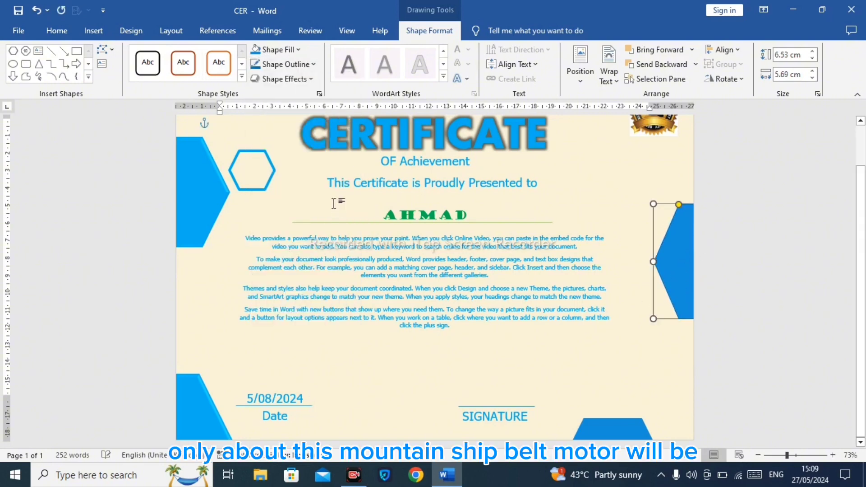
click(279, 49)
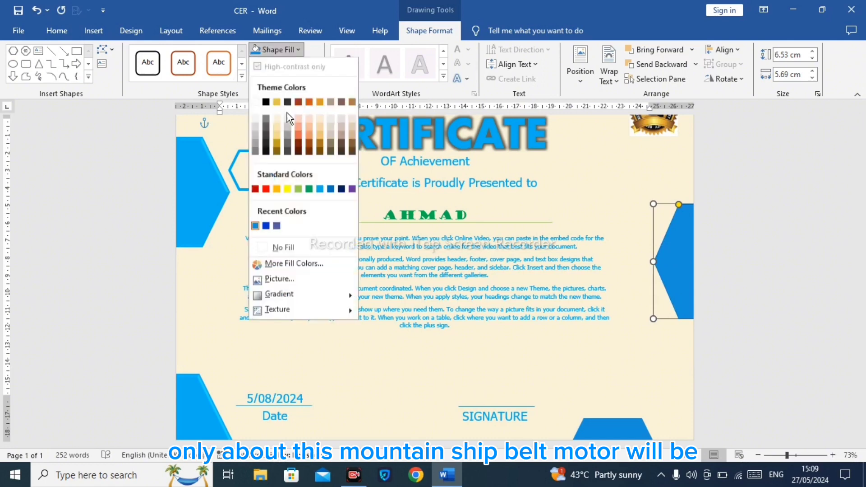
click(283, 247)
Step: Set the right-edge hexagon's outline weight to 6 pt
click(274, 64)
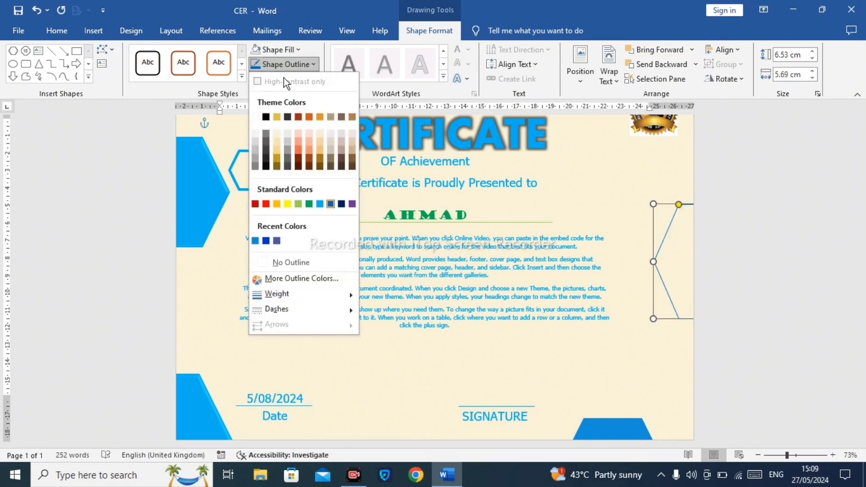
mouse_move(316, 295)
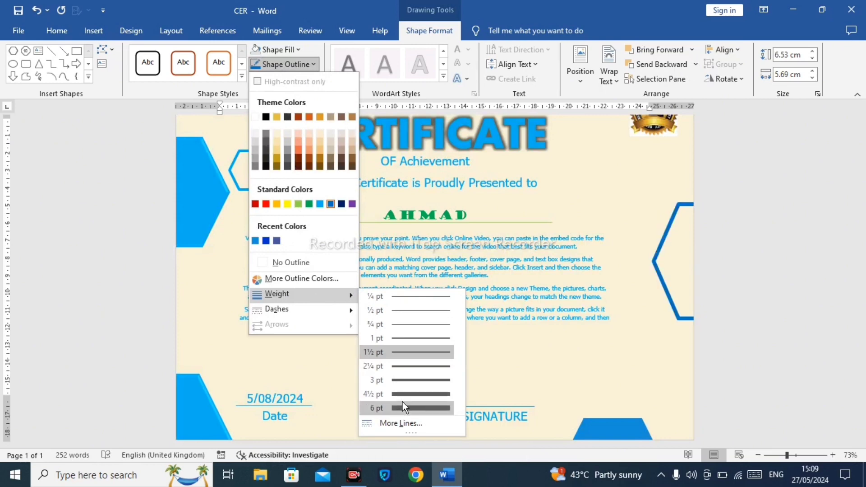
click(404, 407)
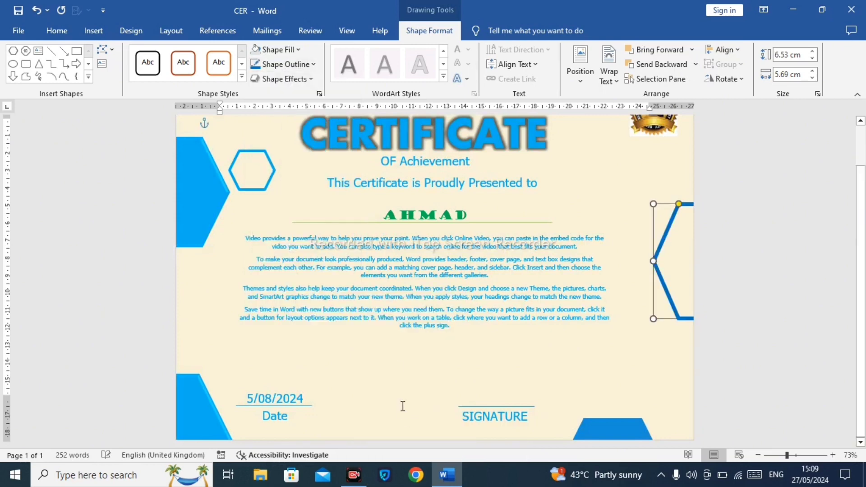
Step: Change the right-edge hexagon's outline colour to Dark Blue
click(280, 65)
click(342, 203)
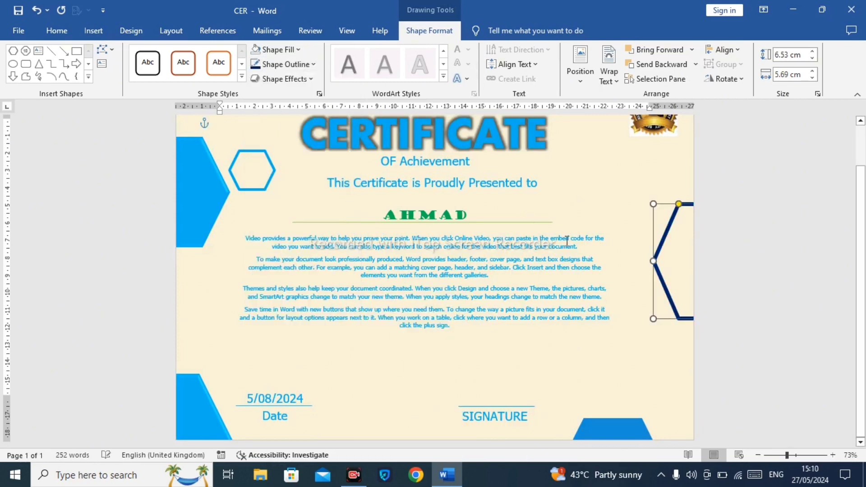
click(586, 222)
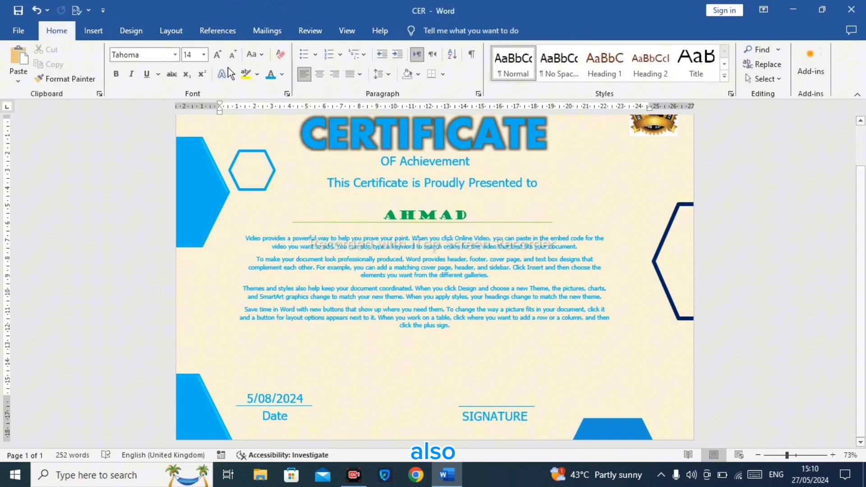
click(104, 33)
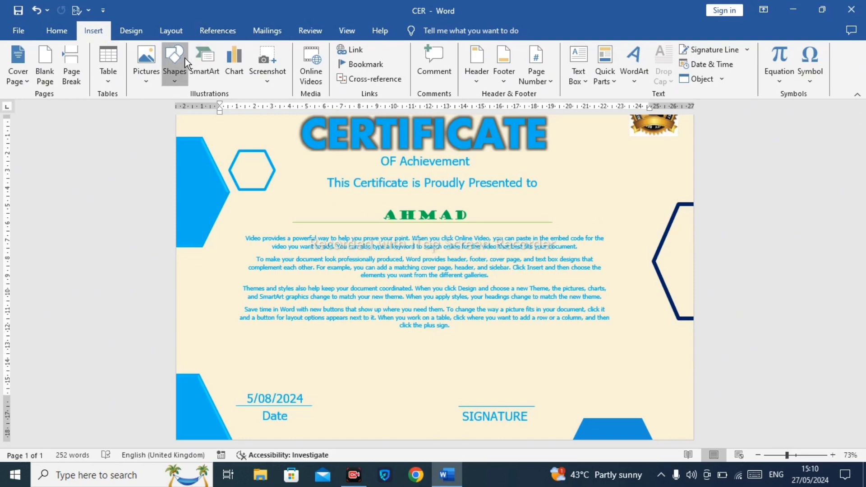
click(174, 63)
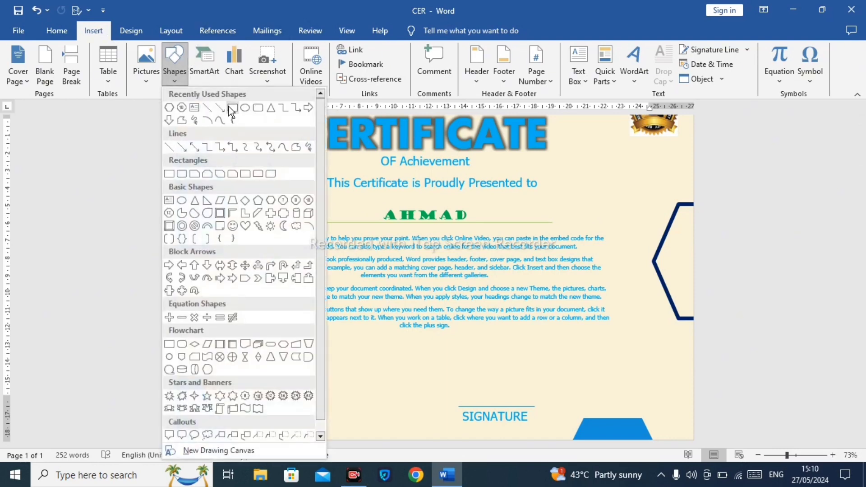
click(169, 107)
mouse_move(559, 158)
mouse_down()
mouse_move(623, 203)
mouse_move(632, 228)
mouse_move(625, 222)
mouse_up()
key(Delete)
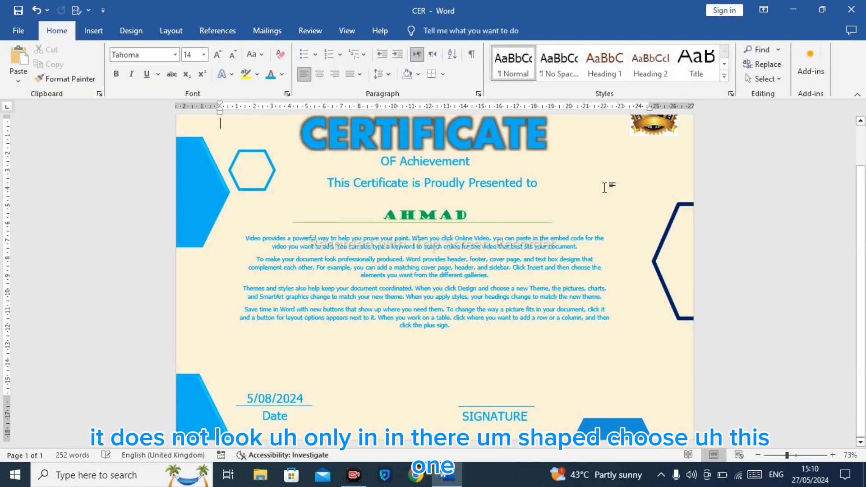
Step: Draw a hexagon about 3.9 cm by 4.3 cm near the upper right, just below the logo
click(93, 31)
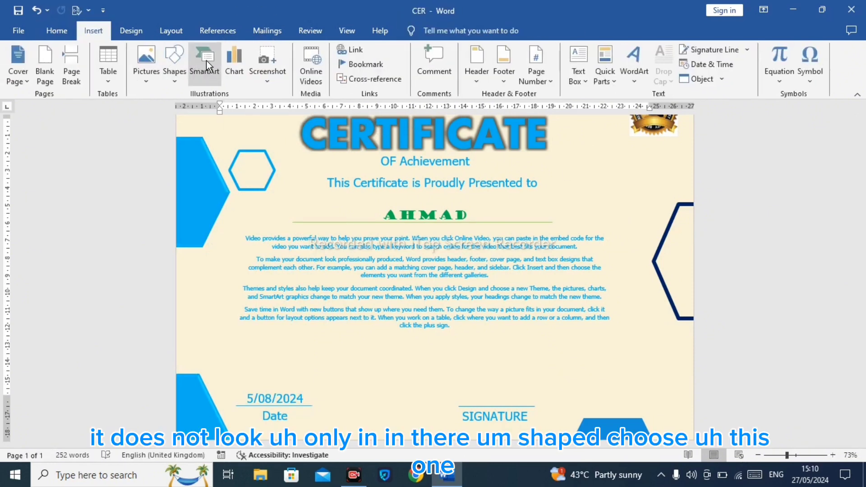
click(181, 64)
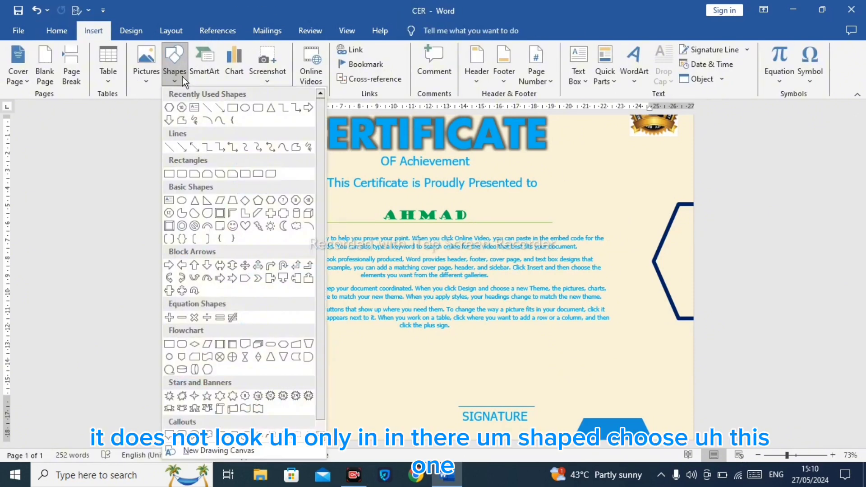
click(169, 109)
mouse_move(571, 164)
mouse_down()
mouse_move(625, 218)
mouse_move(647, 222)
mouse_up()
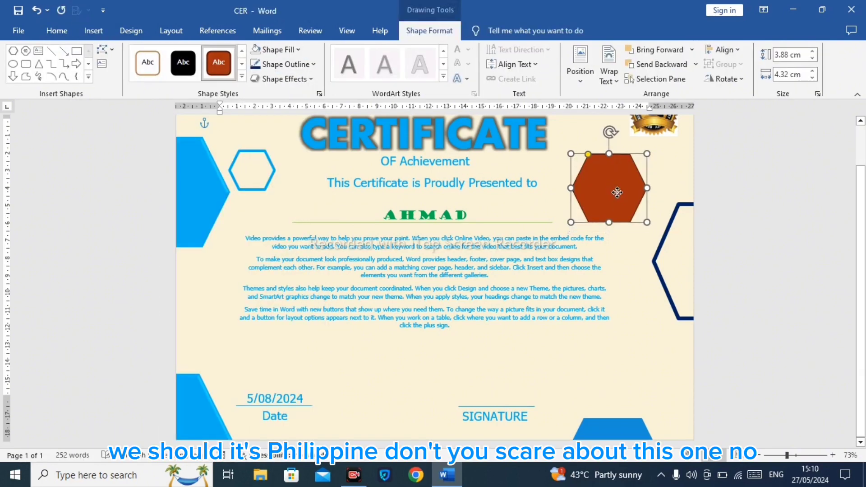
Step: Set the new hexagon's fill to No Fill and its outline to White, Background 1, Darker 15%
click(278, 54)
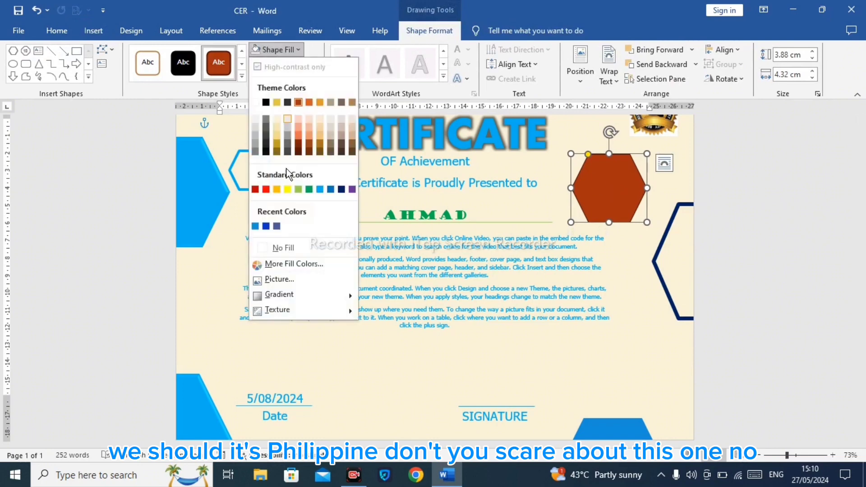
click(292, 246)
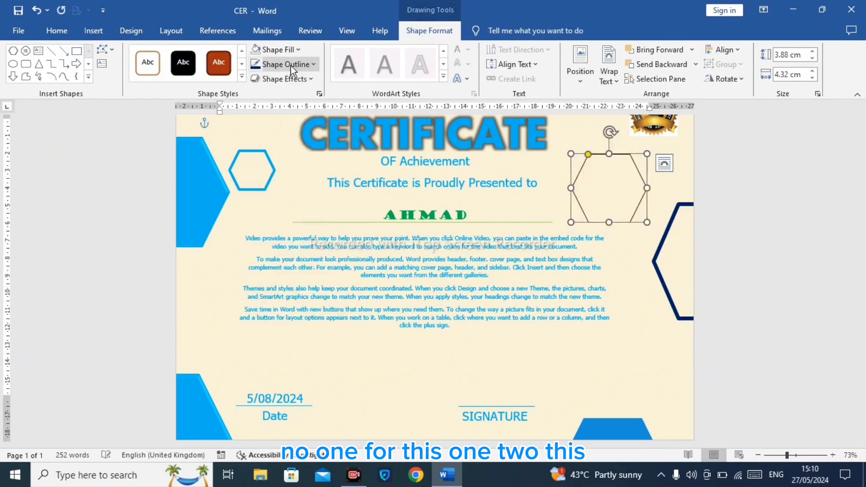
click(284, 64)
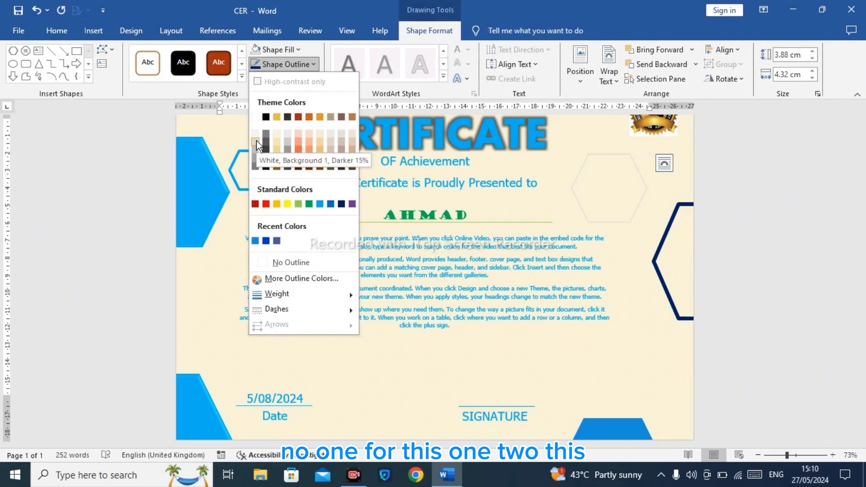
click(255, 141)
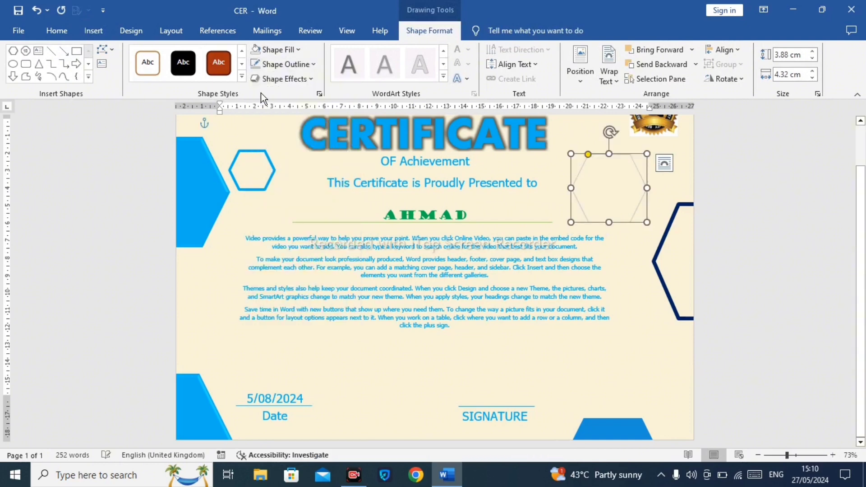
Step: Apply the second Preset shape effect to the new hexagon
click(273, 66)
click(273, 66)
click(273, 66)
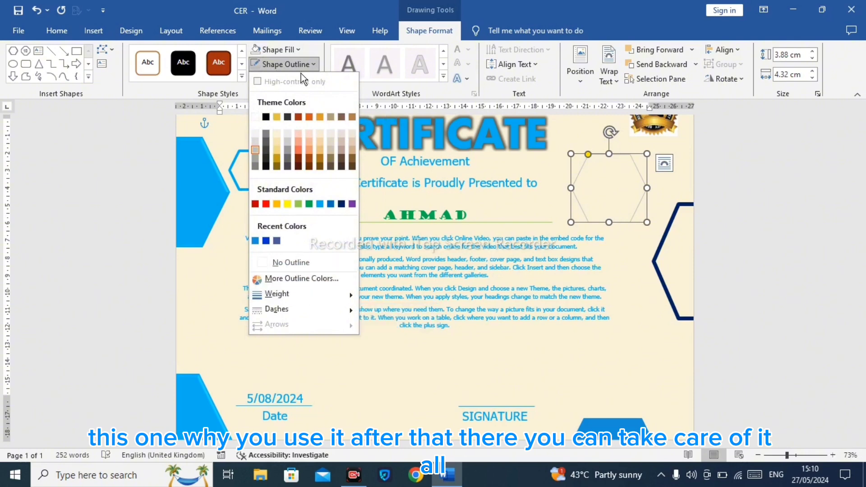
click(273, 64)
click(284, 79)
mouse_move(289, 100)
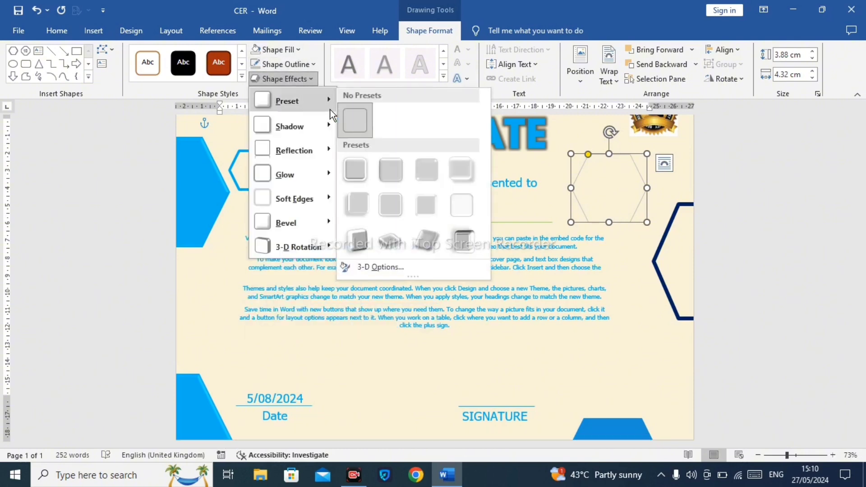
click(384, 179)
Step: Change the page colour to White
click(131, 30)
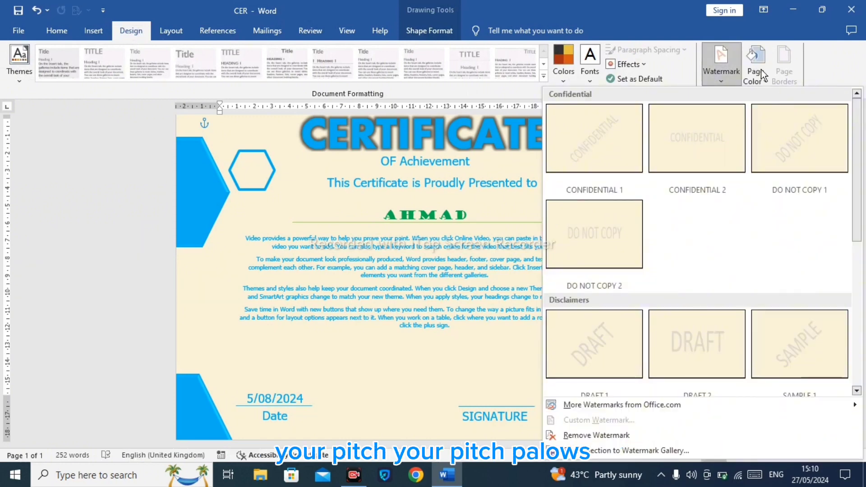
click(761, 74)
click(754, 82)
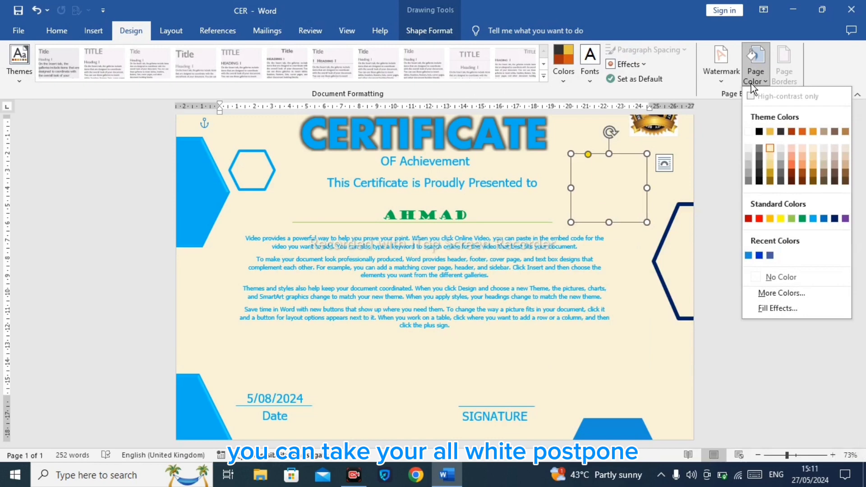
click(750, 133)
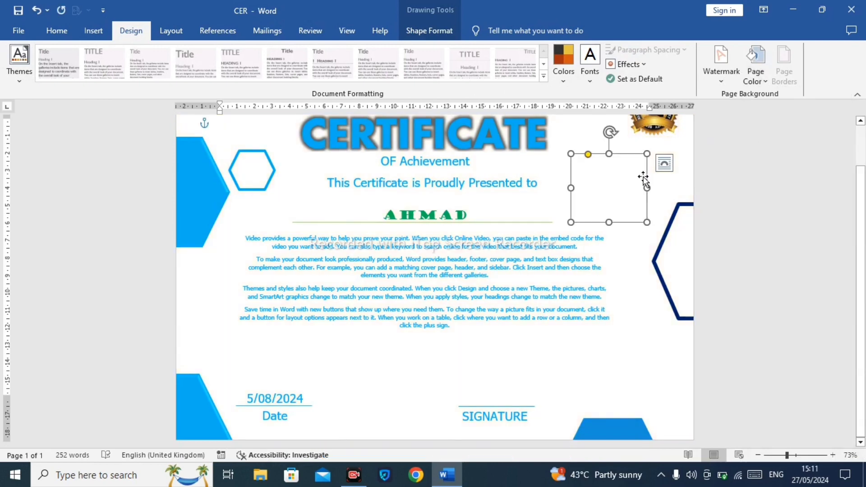
Step: Remove the new hexagon's outline and fill it with a light grey shade of White, Background 1
click(429, 30)
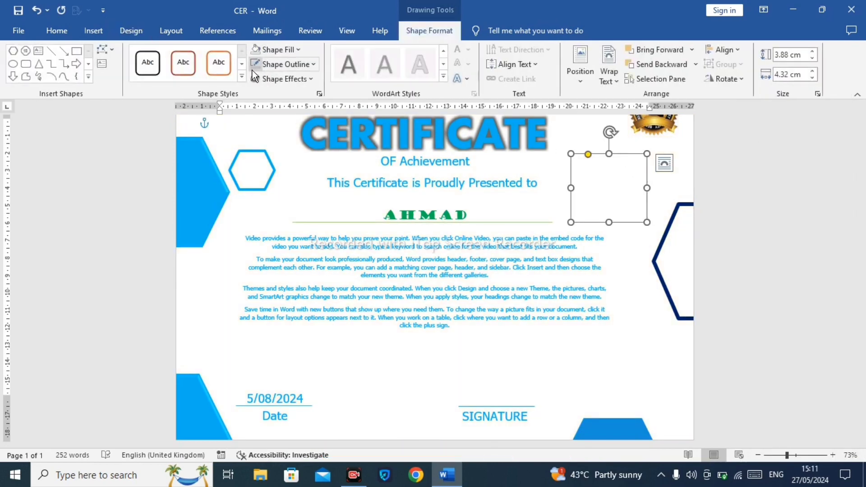
click(285, 64)
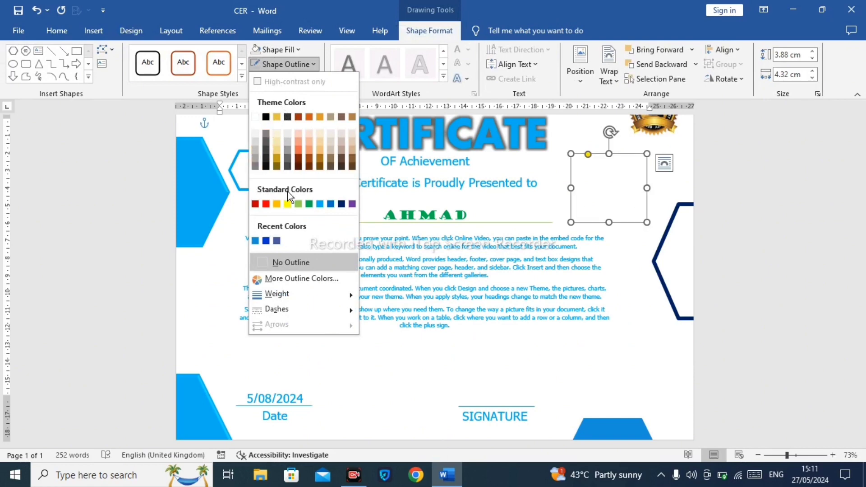
click(291, 262)
click(277, 49)
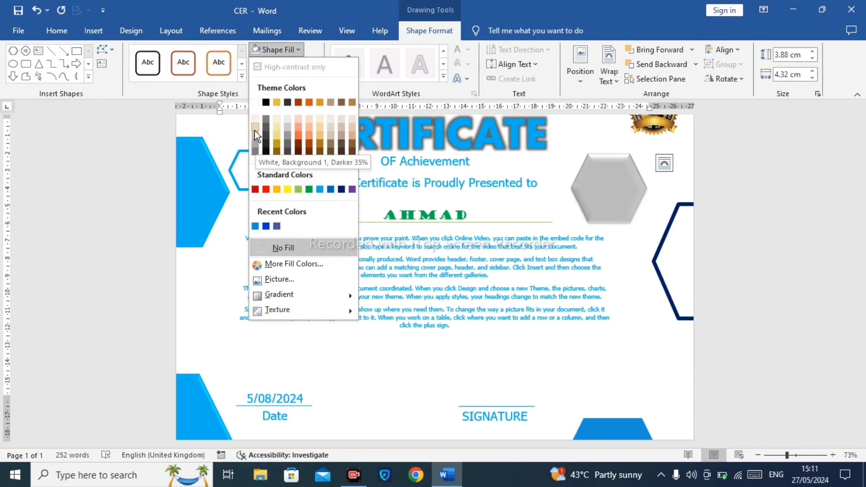
click(256, 119)
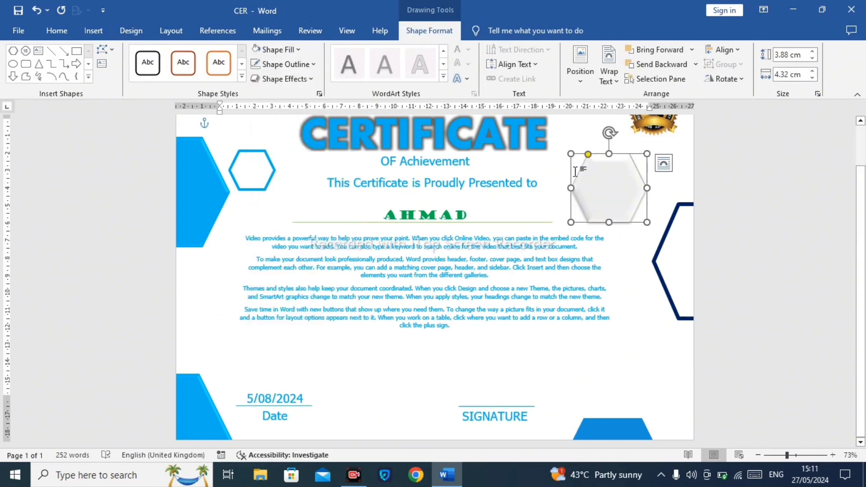
Step: Open the Format Shape pane for the hexagon and switch its line to Gradient line
drag(632, 182, 633, 178)
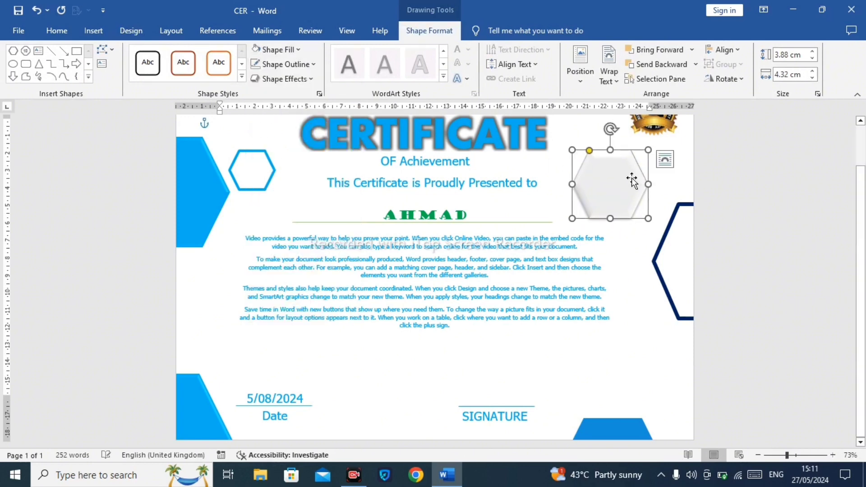
click(287, 53)
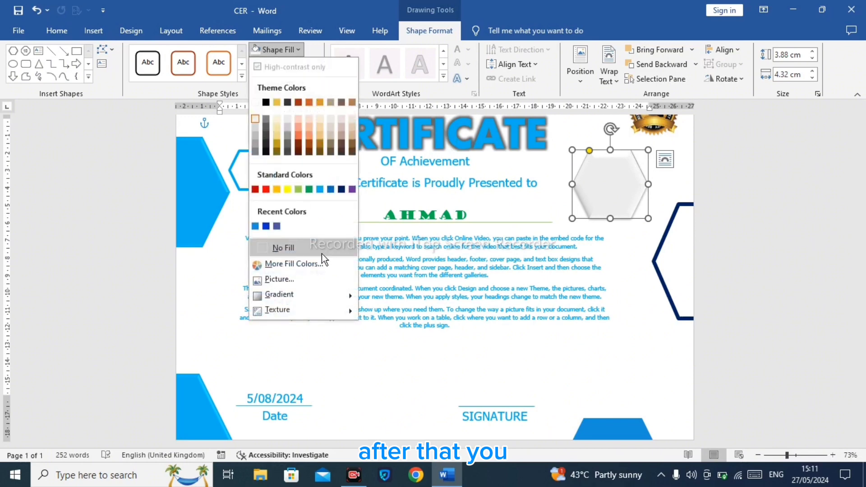
right_click(618, 186)
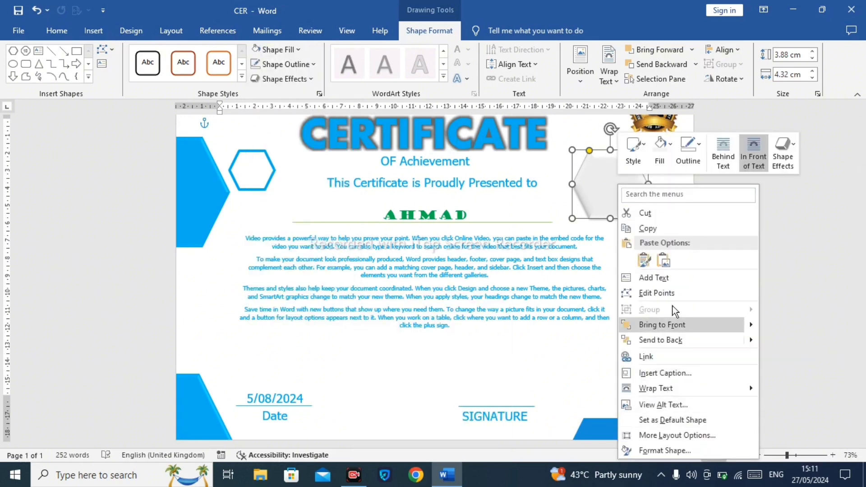
click(658, 451)
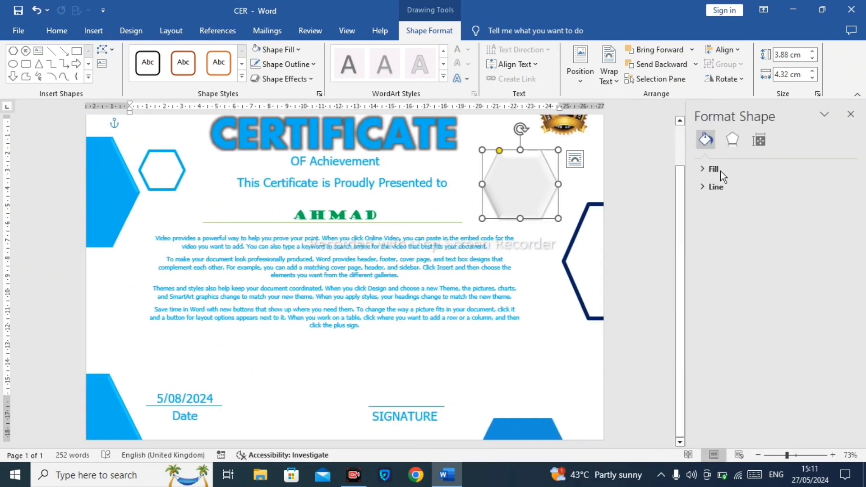
click(731, 140)
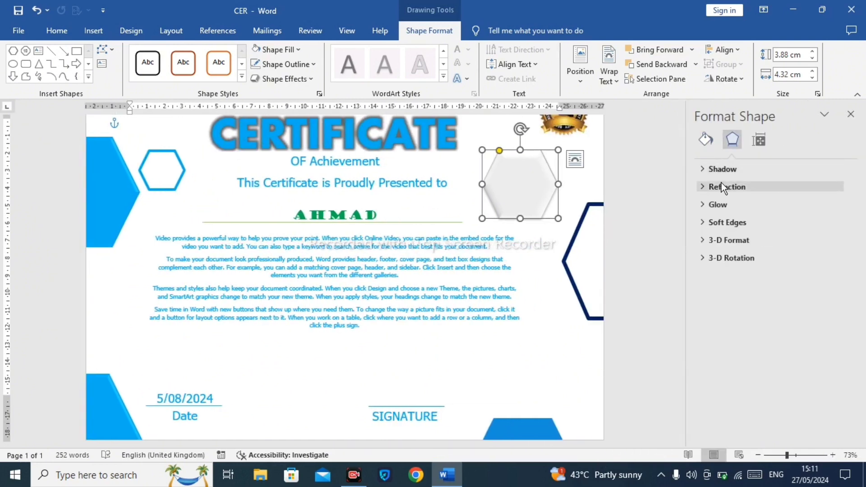
click(706, 169)
click(707, 139)
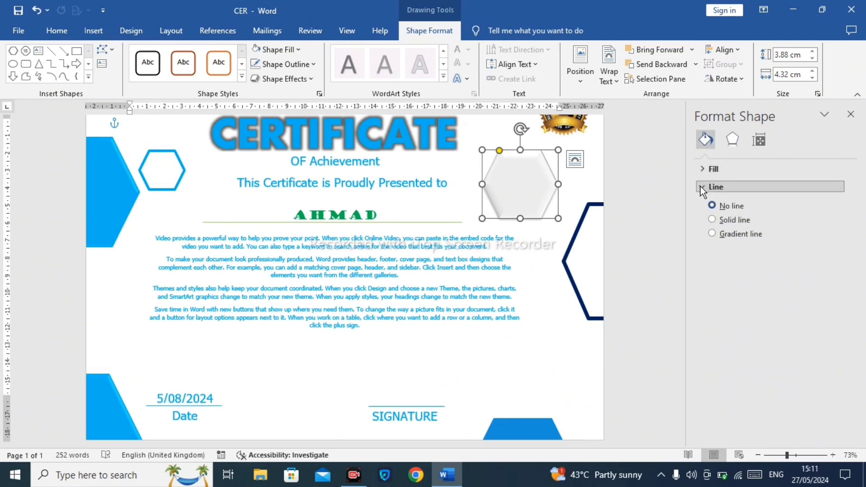
click(713, 233)
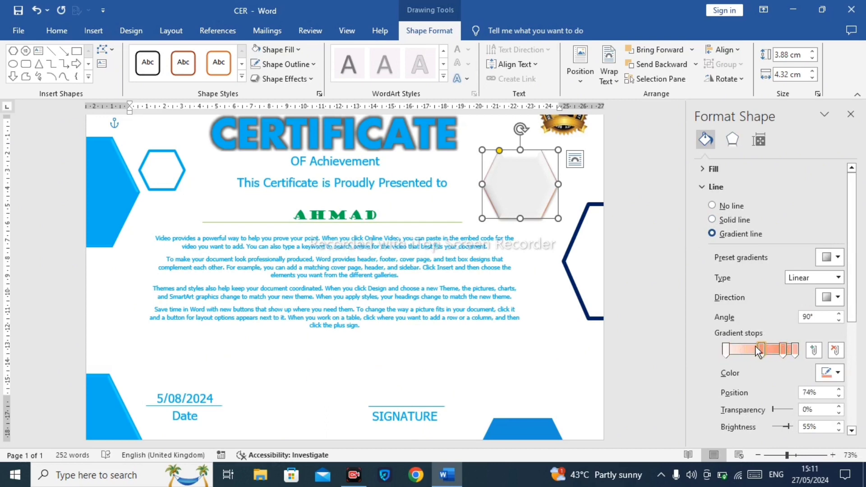
Step: Recolour the hexagon's gradient line stops to White and Black, then close the Format Shape pane
click(830, 372)
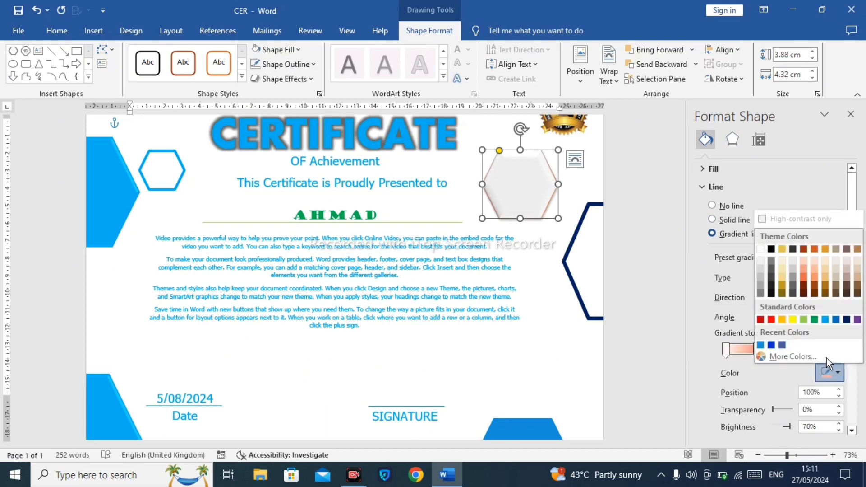
click(761, 248)
drag(801, 348, 798, 346)
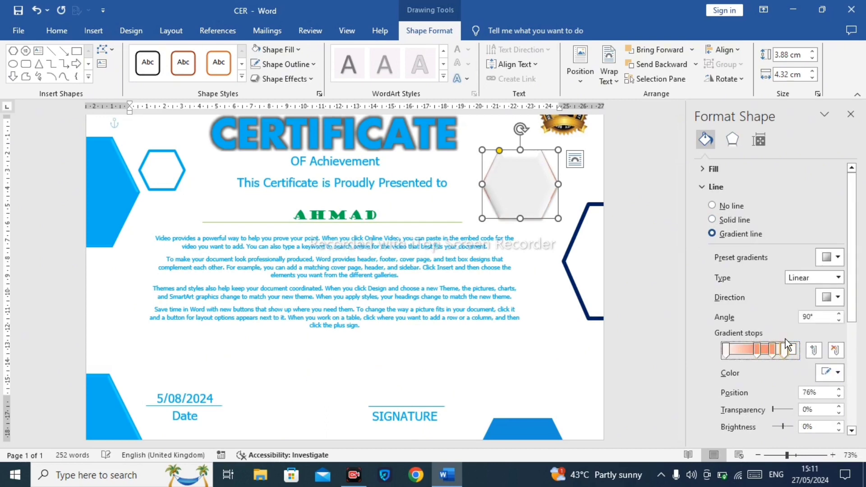
click(830, 373)
click(762, 249)
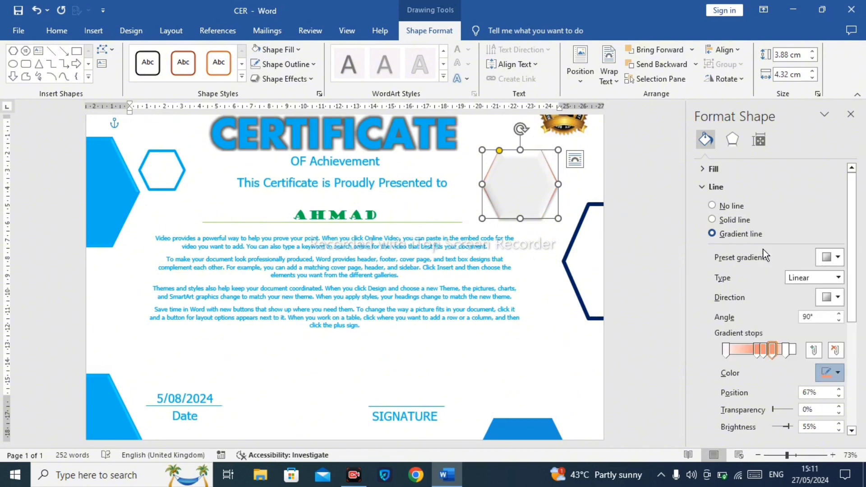
click(787, 347)
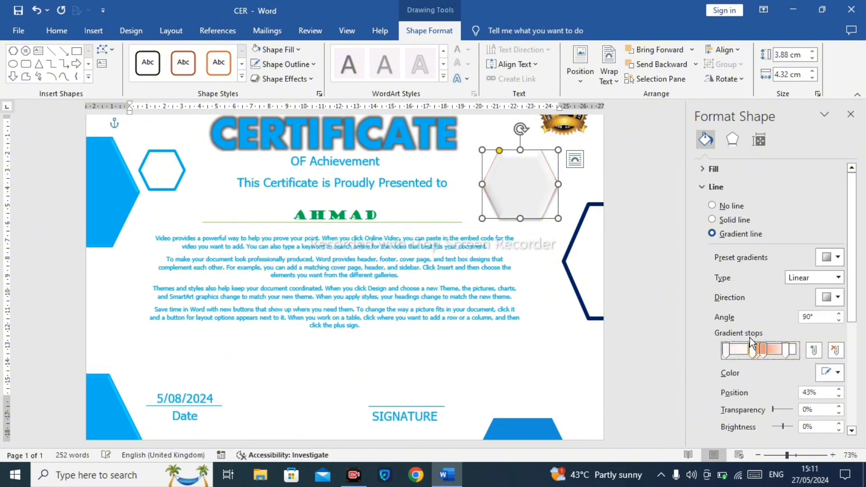
click(830, 373)
click(772, 250)
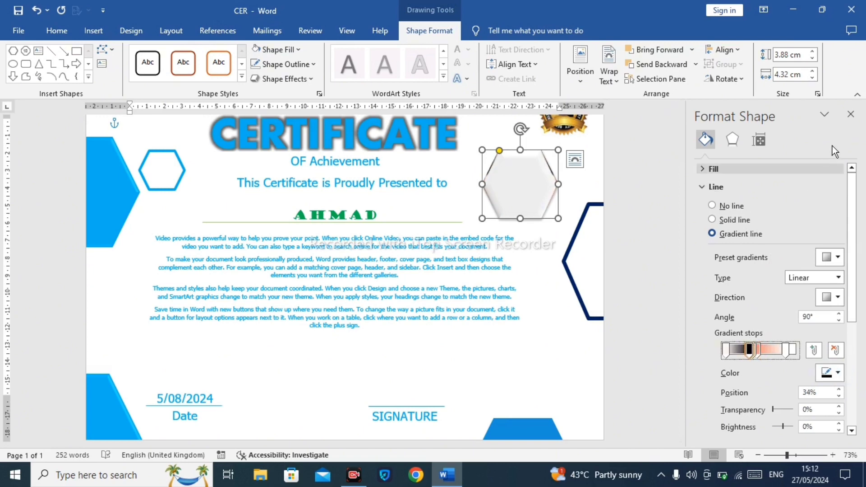
click(851, 114)
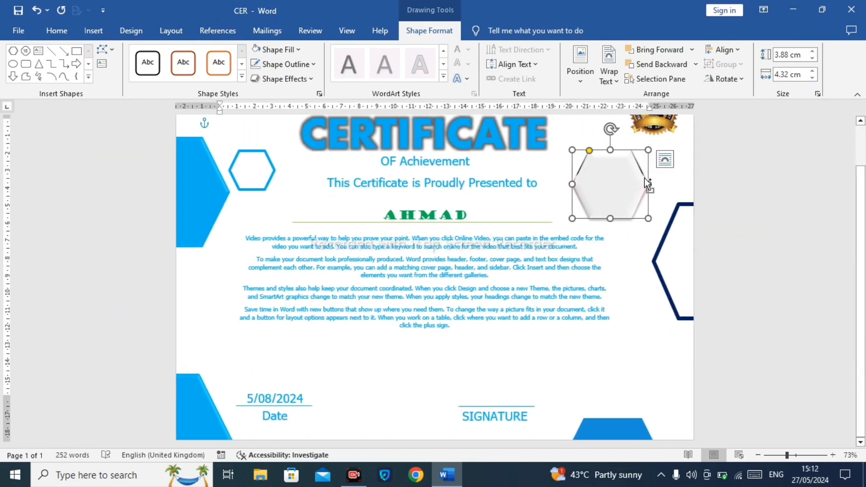
Step: Duplicate the hexagon to the left of the body text and enlarge the copy to about 5.6 cm by 6.0 cm
drag(645, 178, 272, 280)
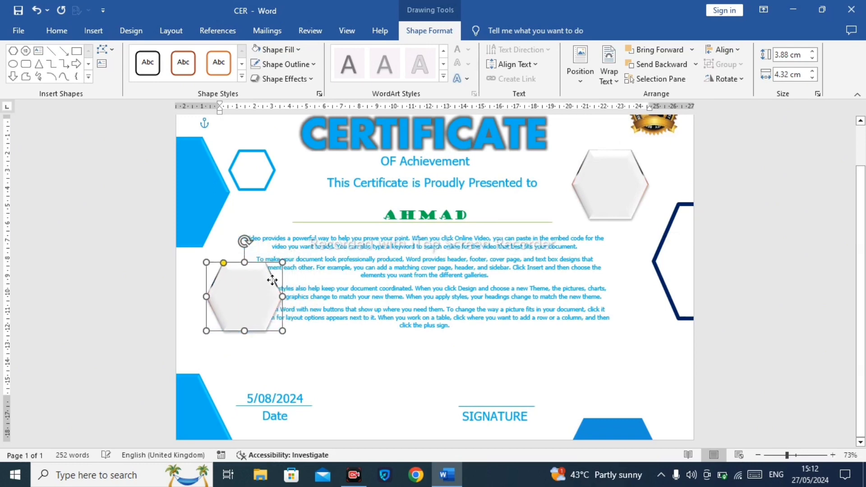
drag(283, 332, 314, 359)
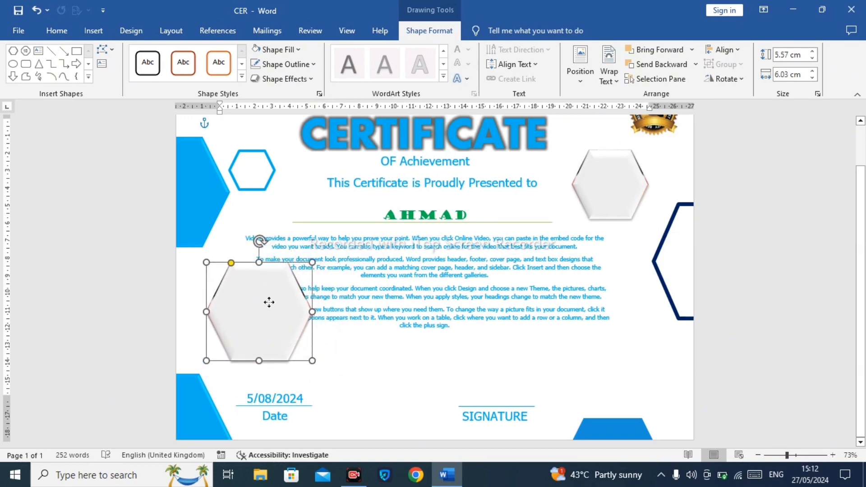
drag(269, 302, 272, 280)
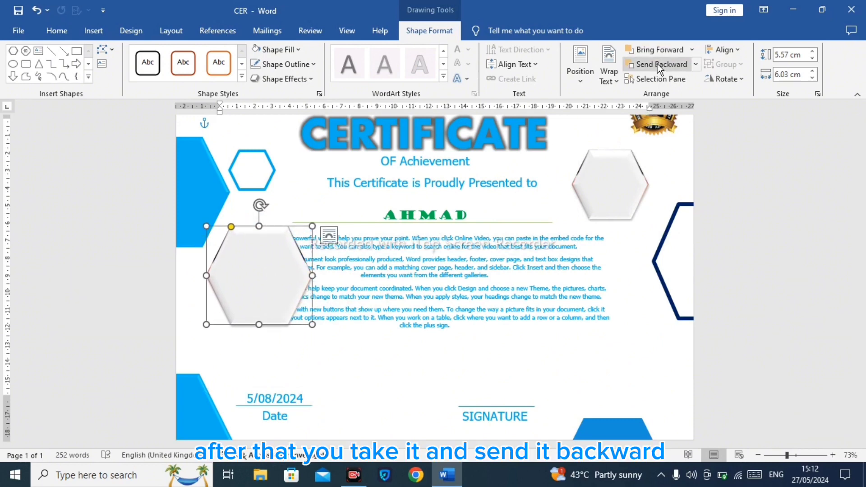
Step: Send the copied hexagon backward and then to the back
click(697, 66)
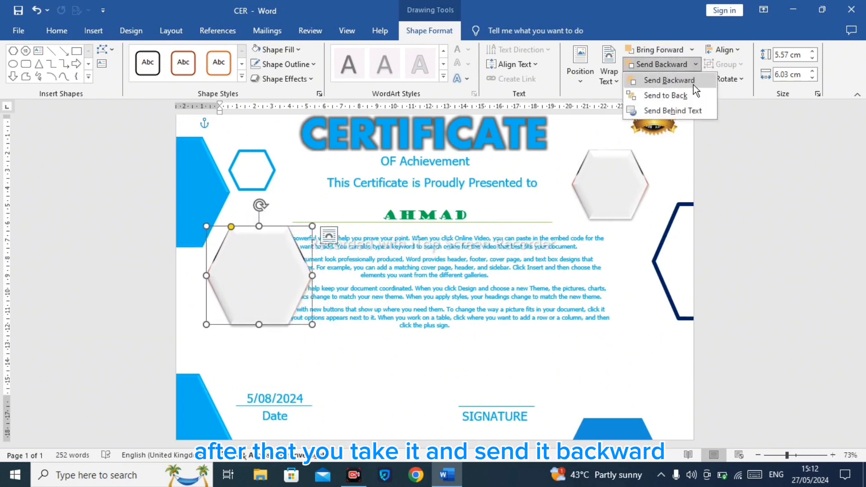
click(694, 85)
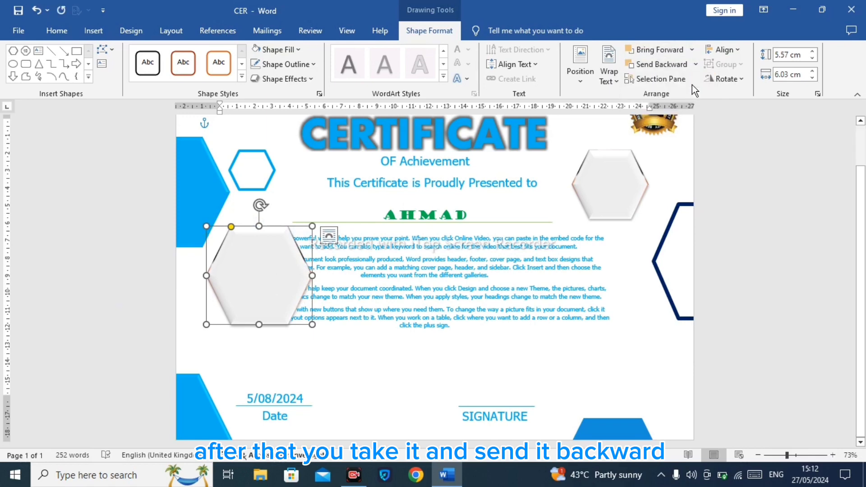
click(697, 65)
click(694, 96)
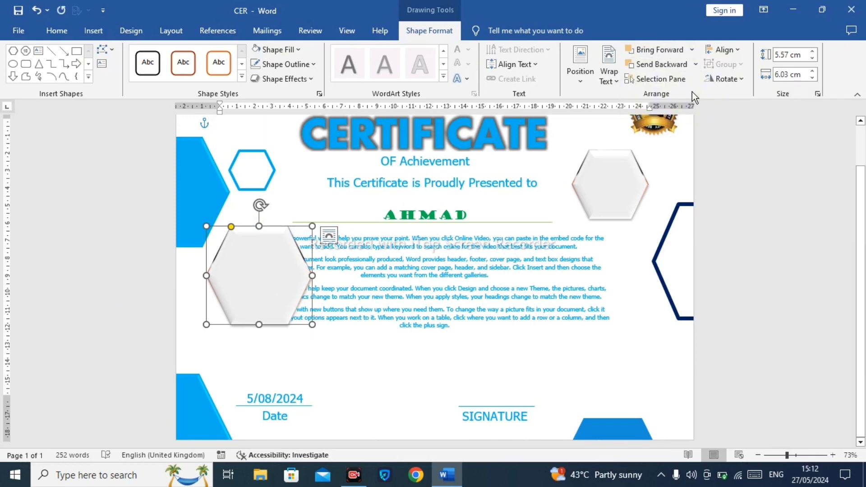
click(343, 357)
click(263, 281)
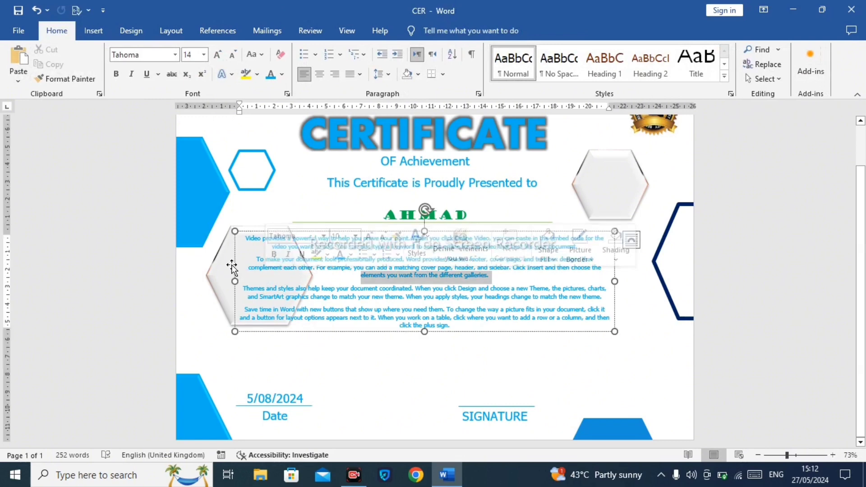
click(229, 269)
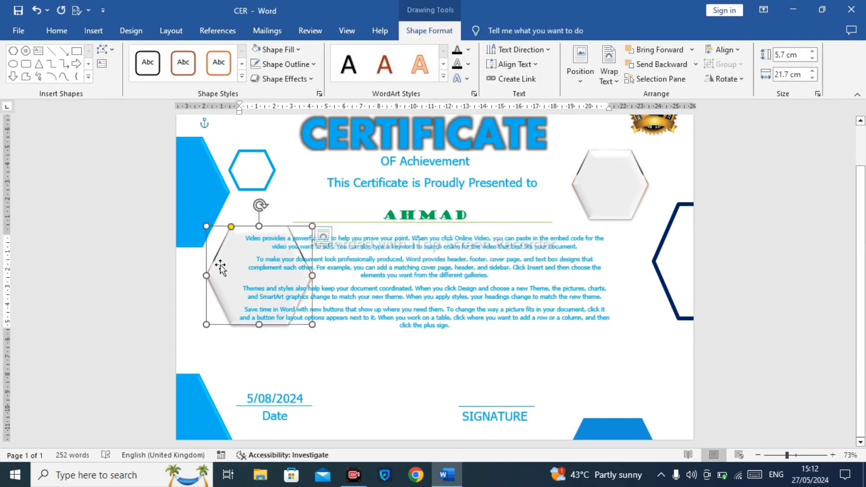
click(281, 79)
mouse_move(286, 151)
click(360, 132)
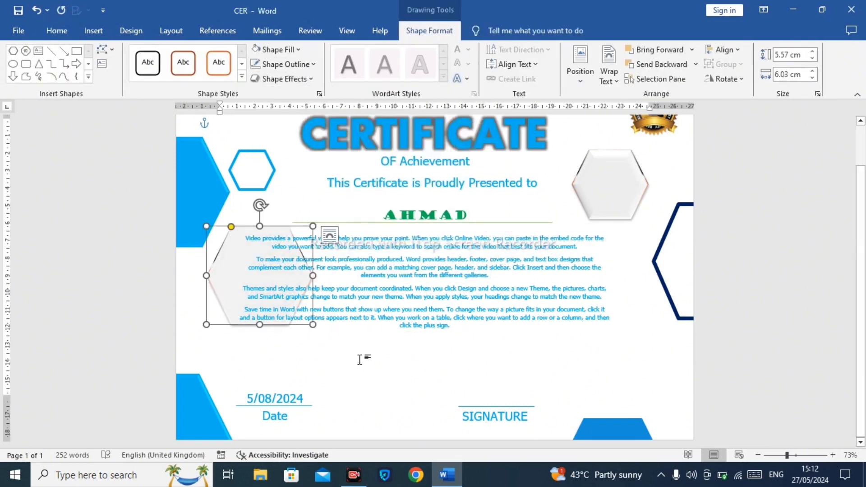
click(356, 344)
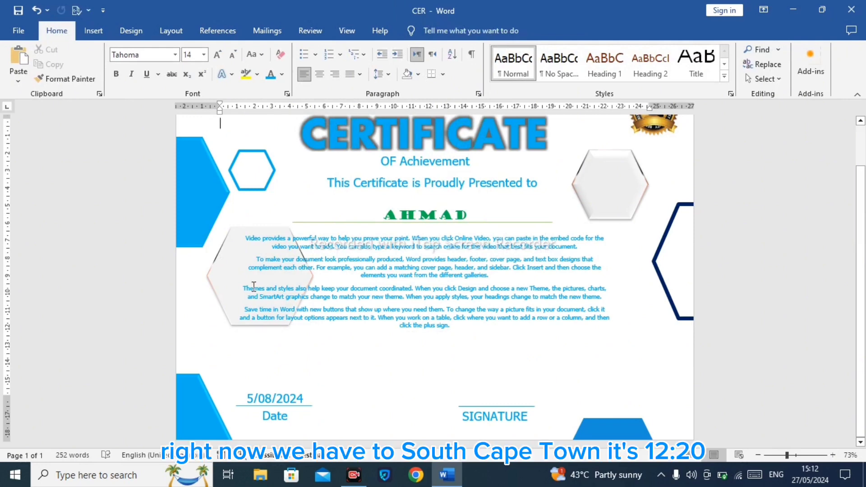
Step: Move the copied hexagon slightly lower beside the left edge of the body text
click(237, 280)
click(227, 274)
drag(227, 274, 224, 298)
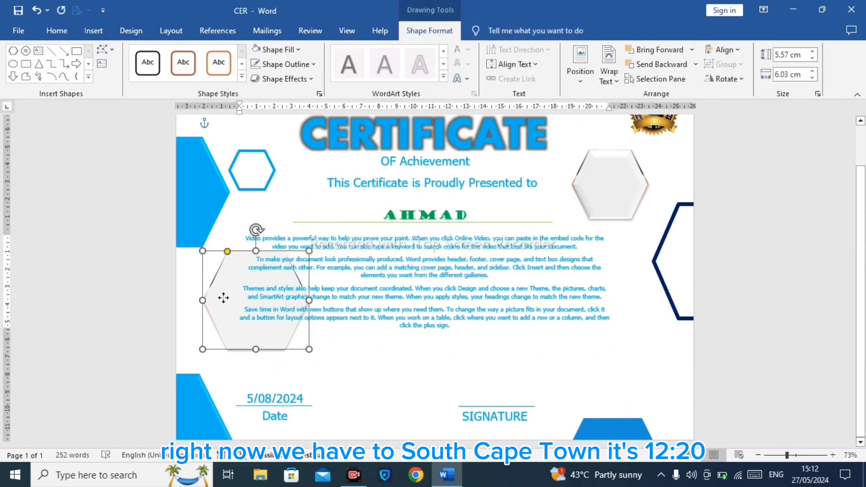
click(283, 79)
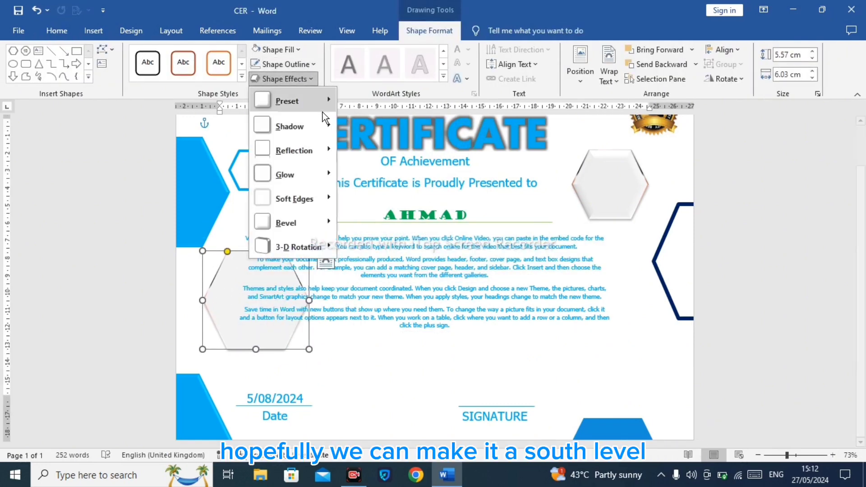
mouse_move(323, 113)
click(354, 123)
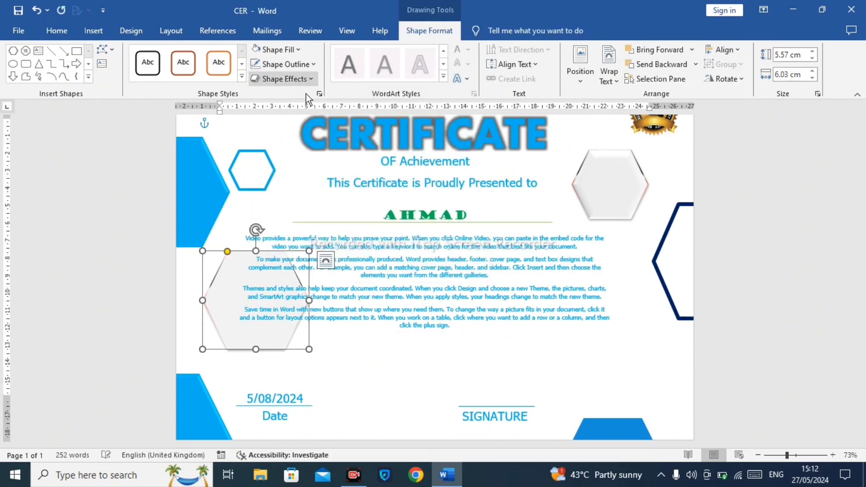
click(395, 372)
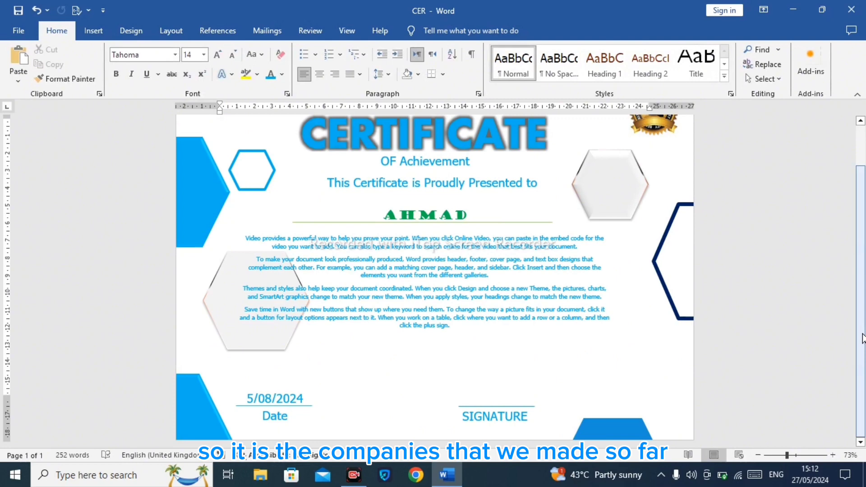
Step: Review the finished certificate layout from top to bottom
scroll(863, 338, up, 2)
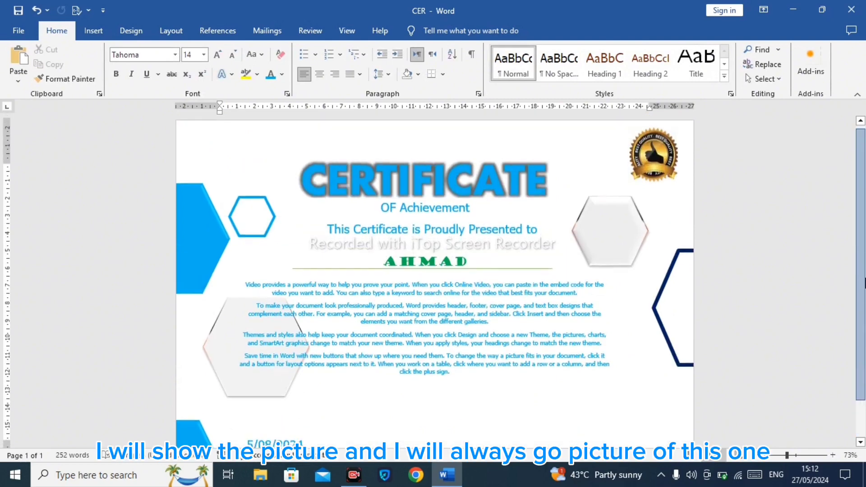
scroll(863, 284, down, 2)
scroll(864, 286, up, 2)
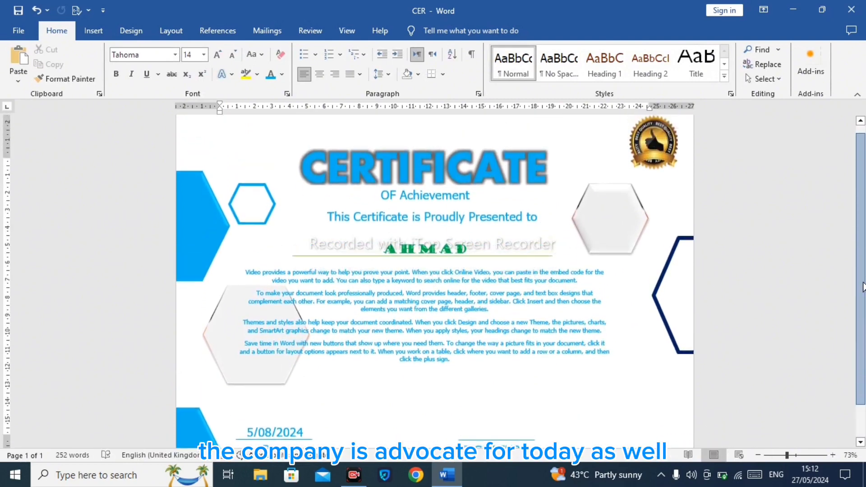
scroll(863, 287, down, 2)
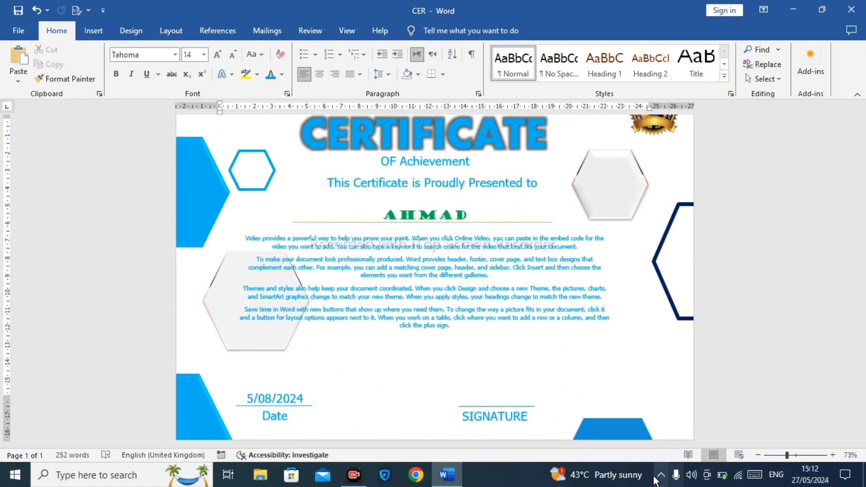
click(355, 475)
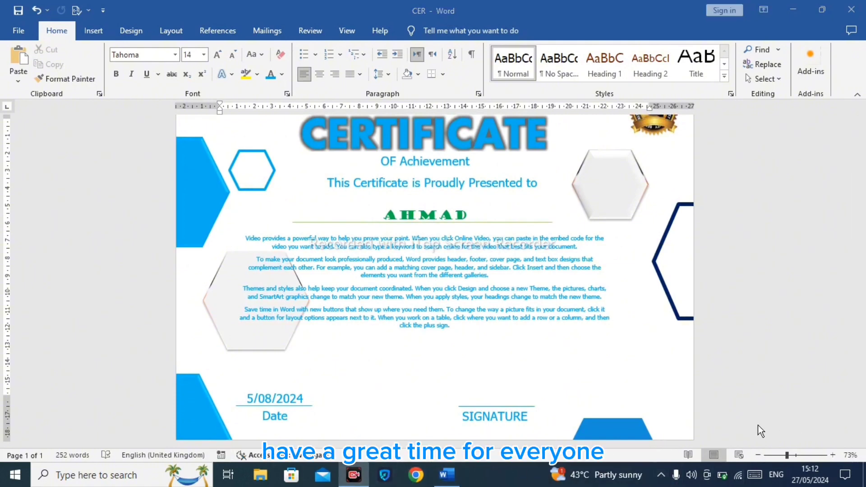